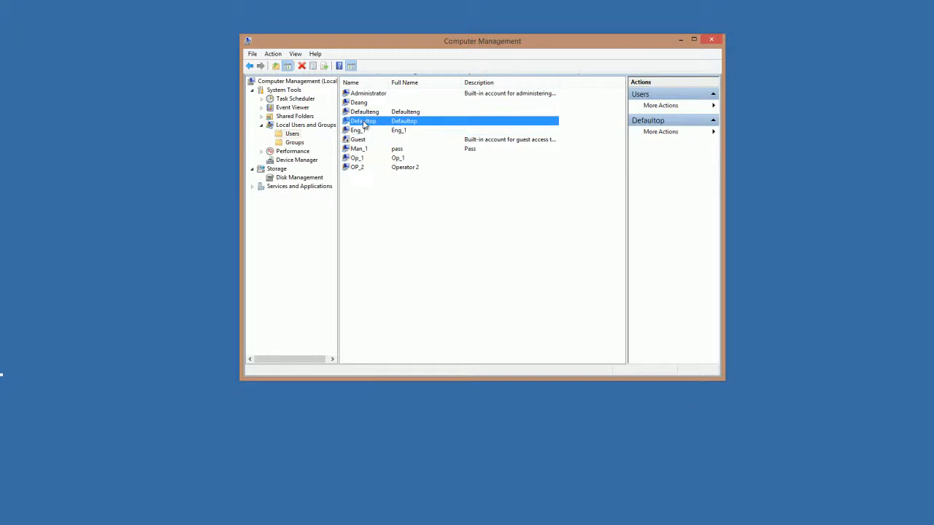
- Browse the local user accounts, including Administrator and the first operator account
left_click(357, 103)
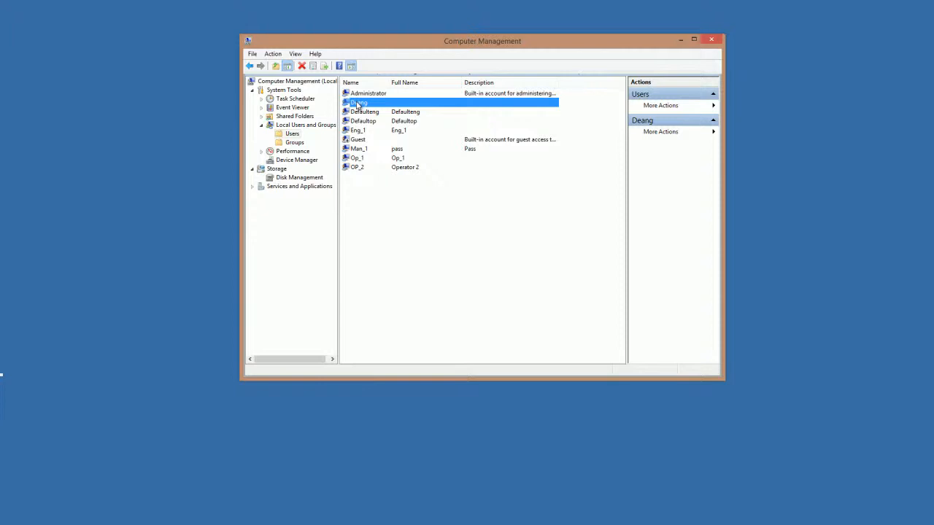
left_click(376, 95)
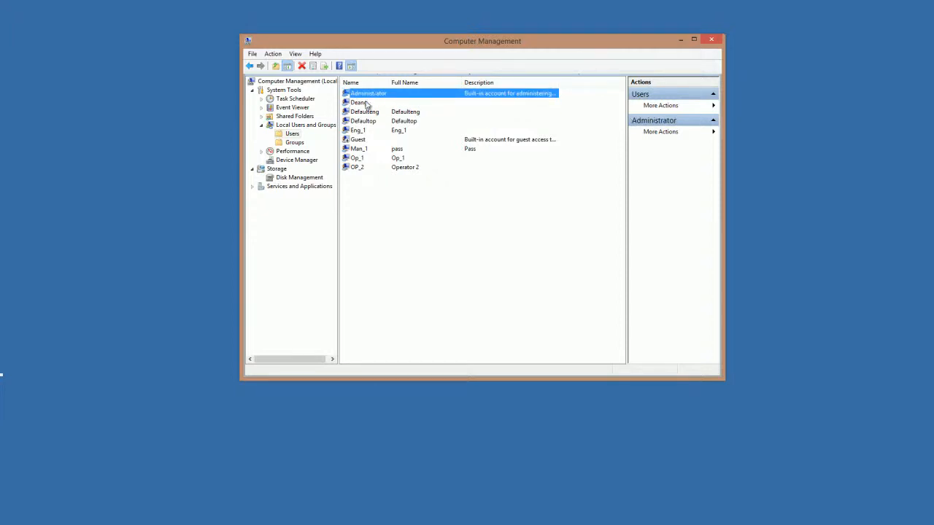
left_click(365, 103)
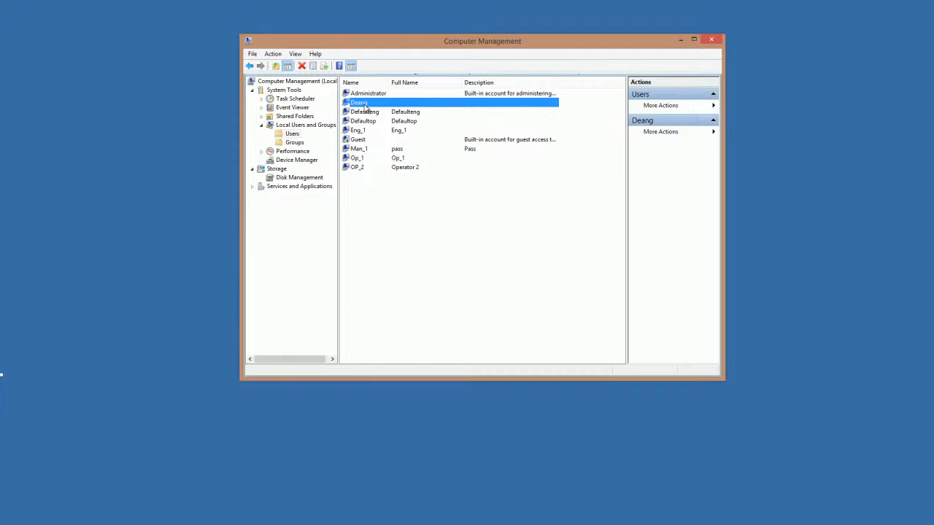
left_click(362, 159)
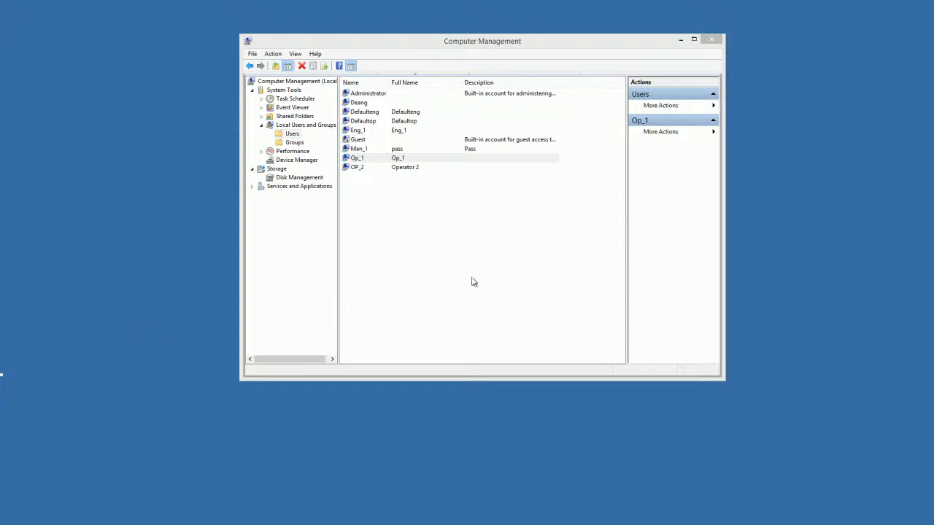
- Switch Computer Management to the local Groups list and select the Operators group
left_click(446, 273)
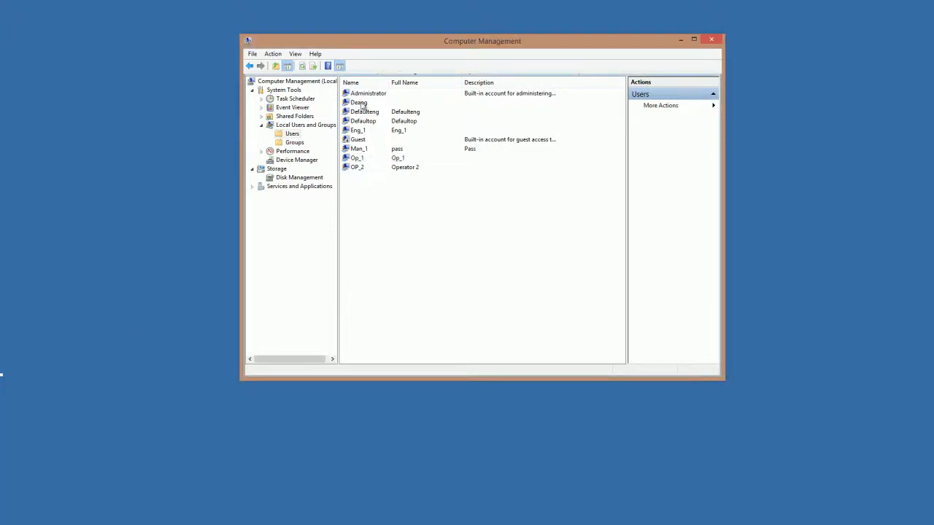
left_click(296, 143)
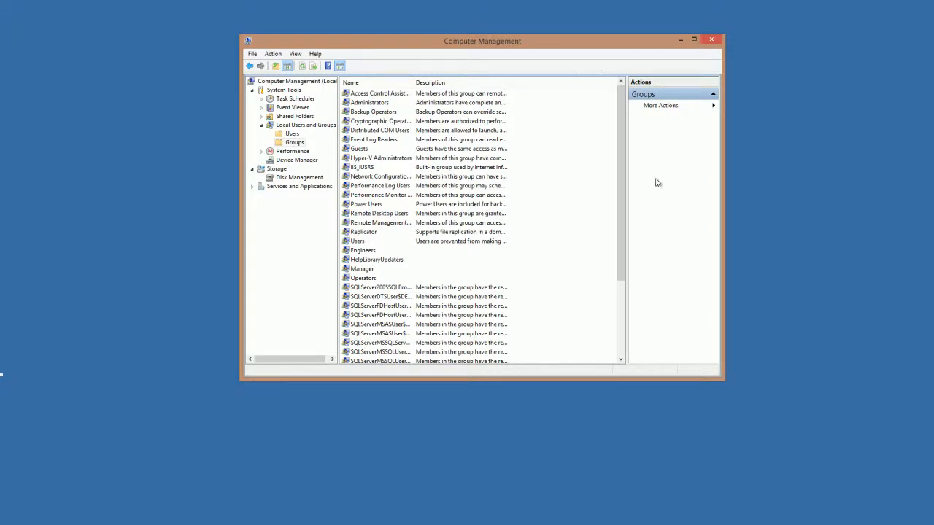
left_click_drag(620, 168, 622, 266)
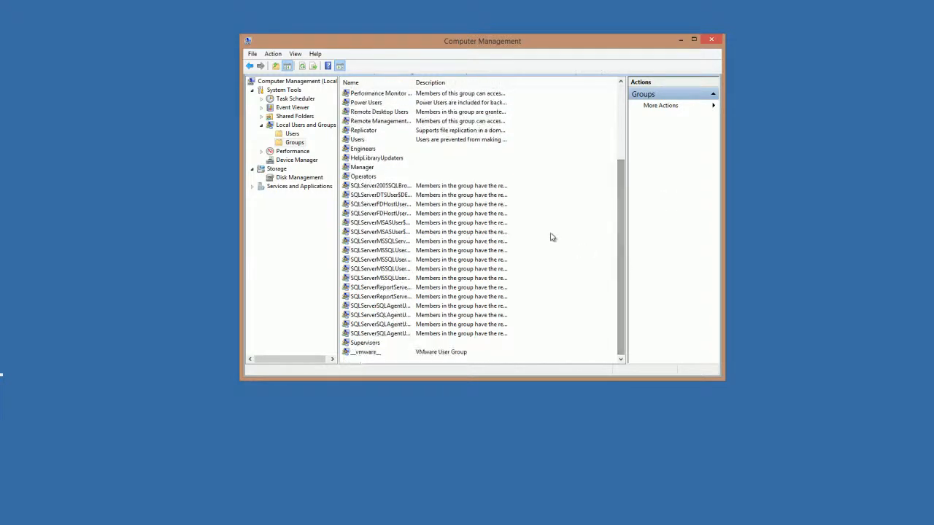
left_click(362, 178)
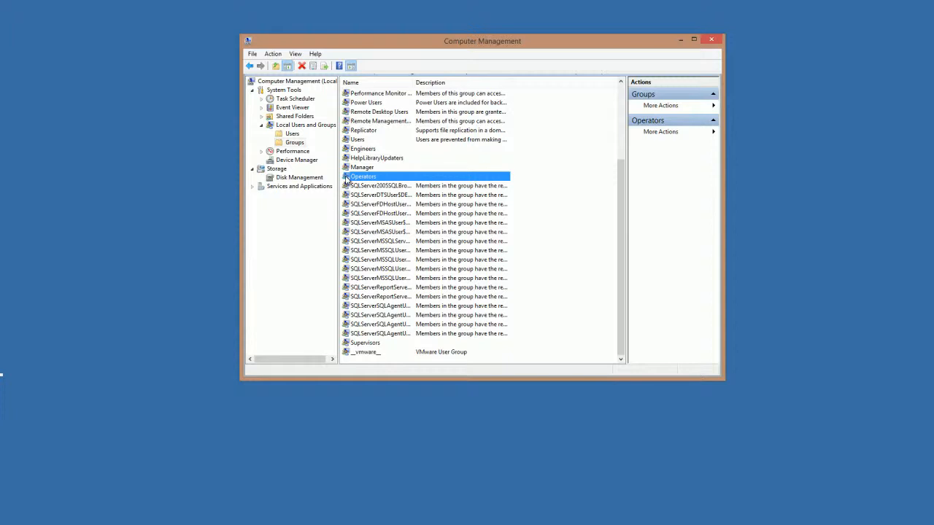
double_click(346, 177)
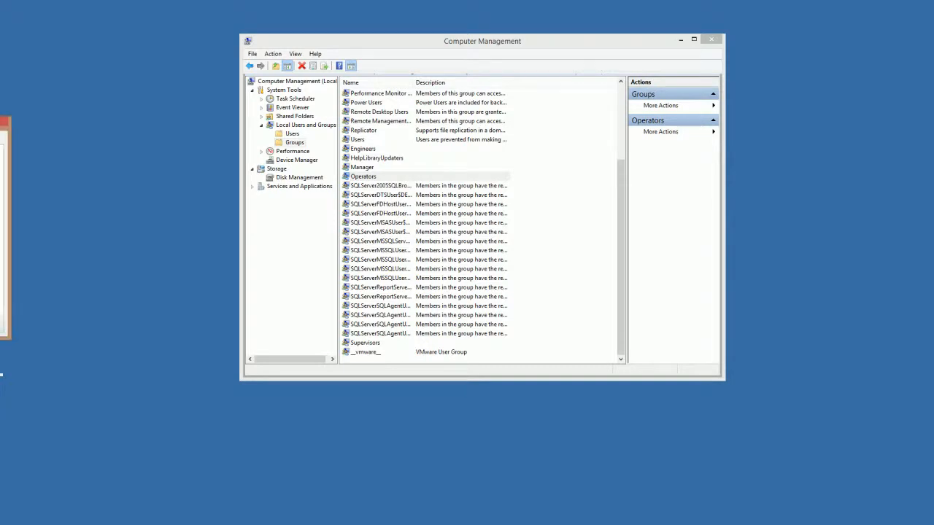
left_click_drag(73, 95, 780, 87)
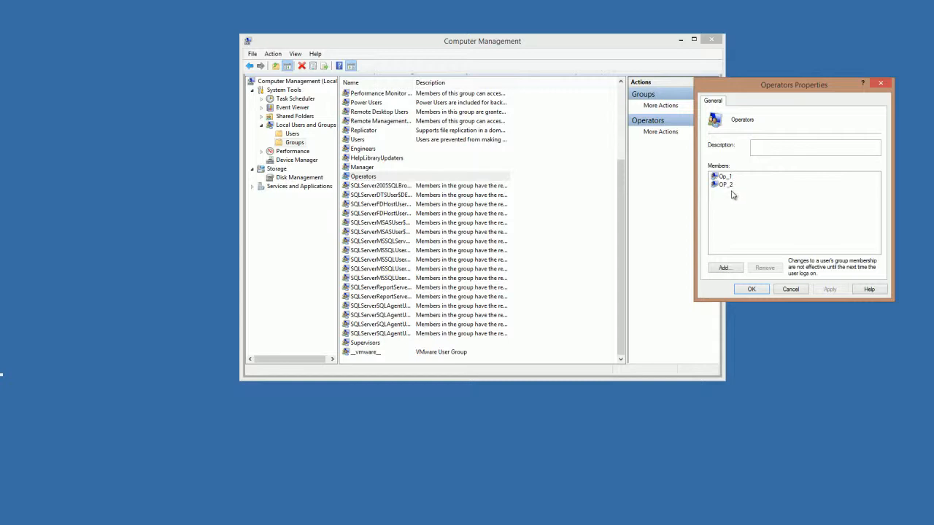
left_click(751, 290)
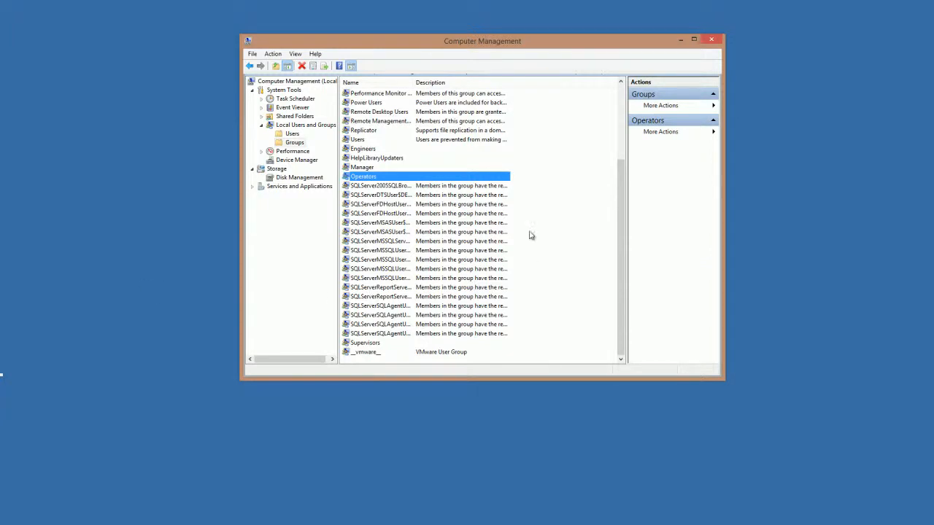
- Minimize Computer Management, float and enlarge Enterprise Manager, and collapse its top-level branches
left_click(682, 40)
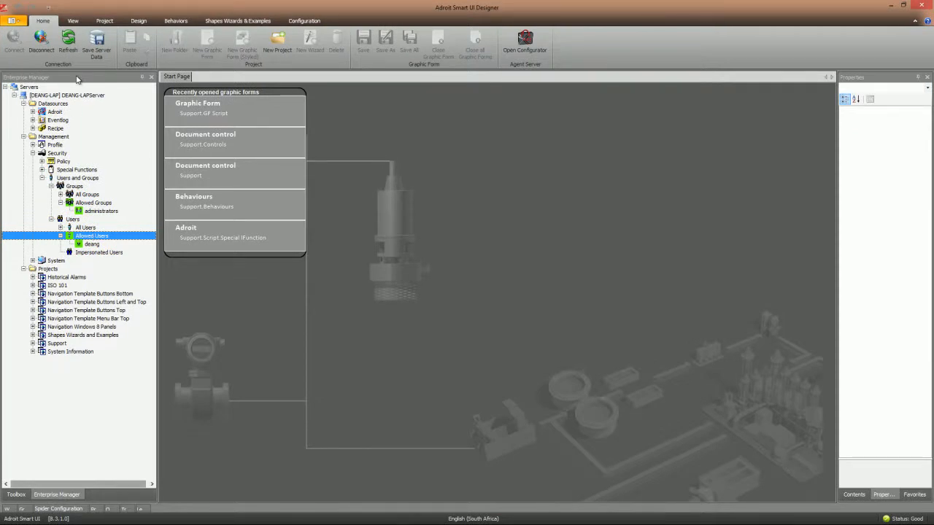
left_click_drag(77, 79, 414, 107)
left_click_drag(459, 299, 621, 423)
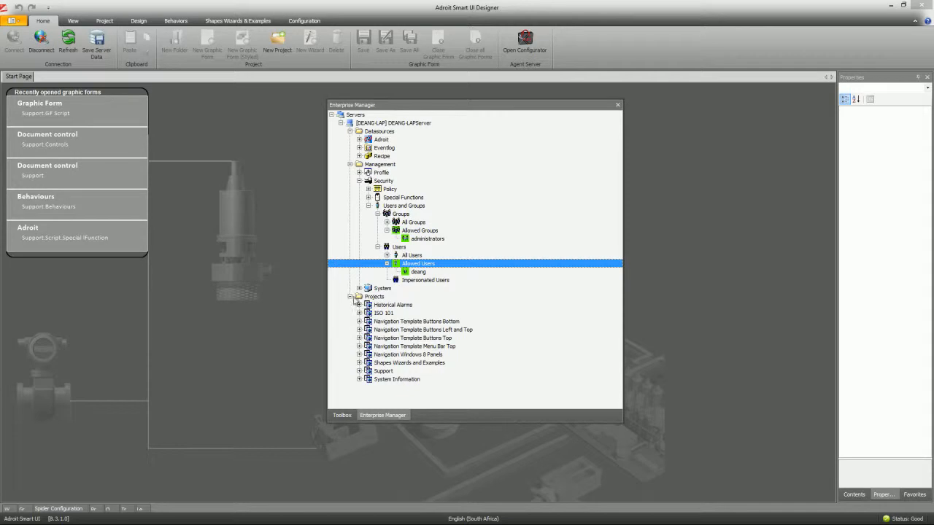
left_click(349, 296)
left_click(350, 165)
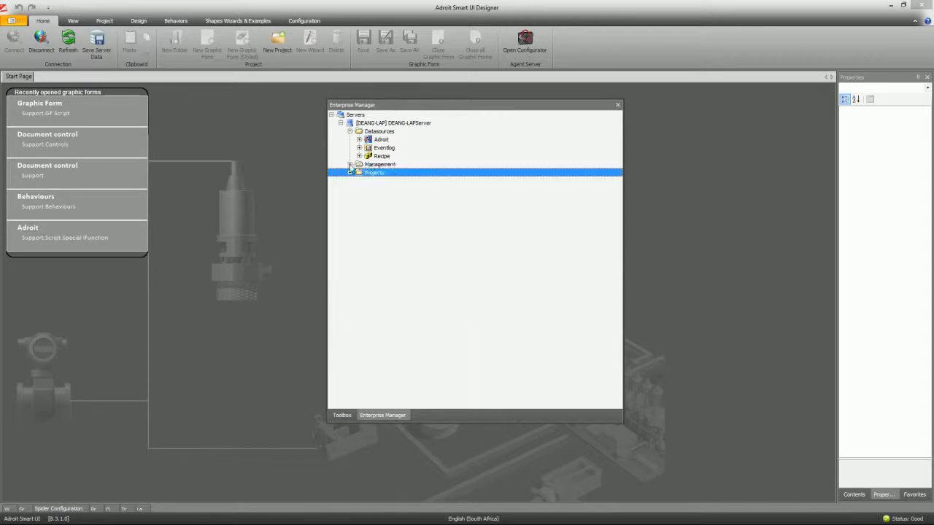
left_click(350, 132)
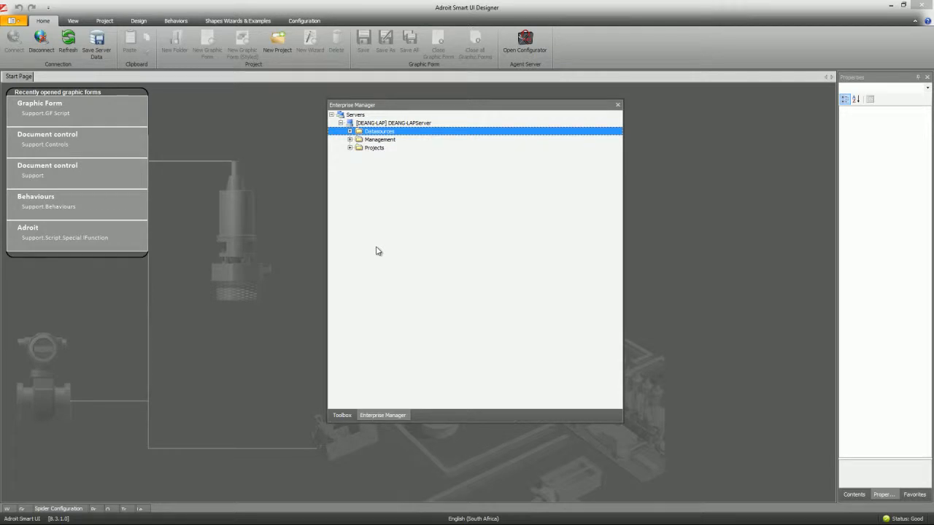
- Expand Management and Security in the server tree down to Users and Groups
key("Down")
key("Down")
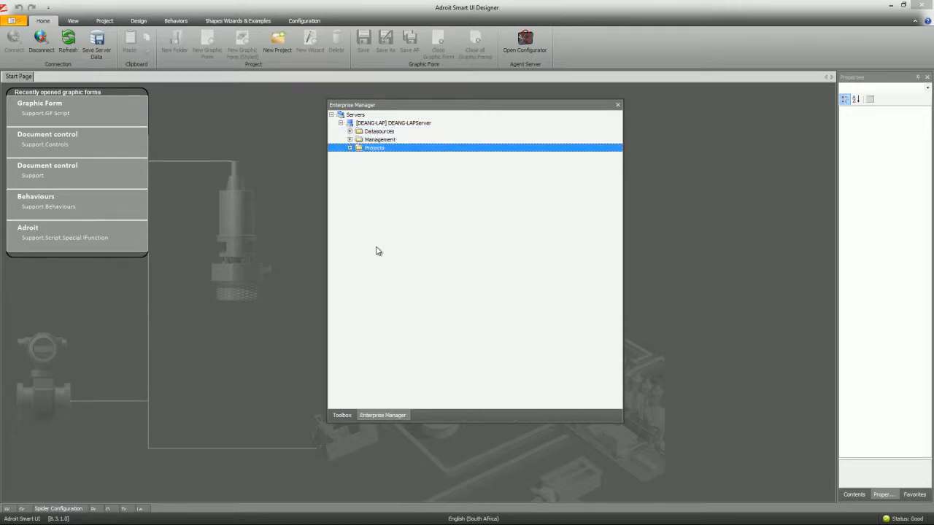
key("Up")
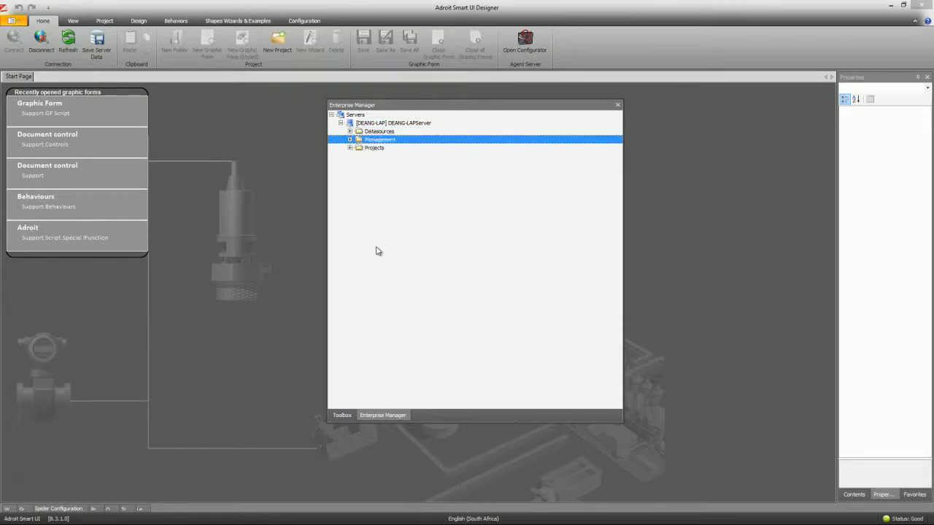
key("Right")
key("Down")
key("Down")
key("Left")
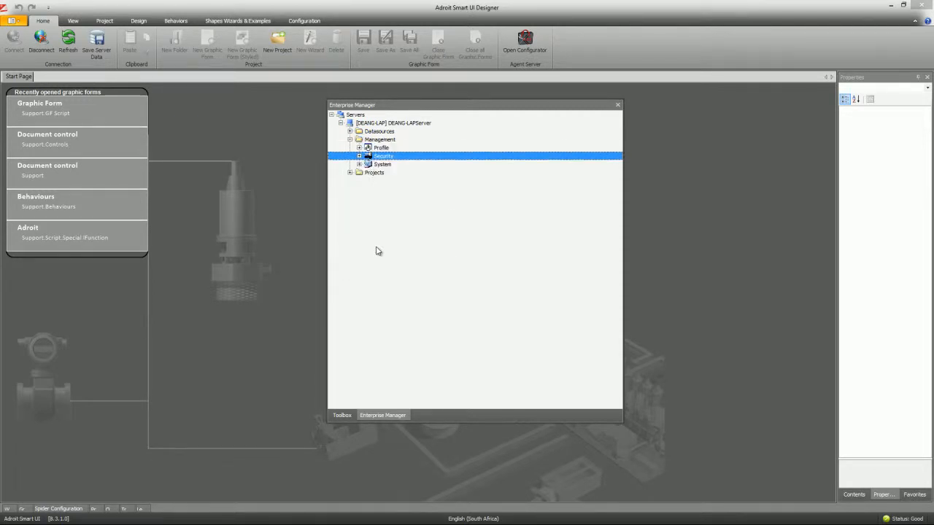
left_click(381, 149)
left_click(381, 157)
left_click(381, 167)
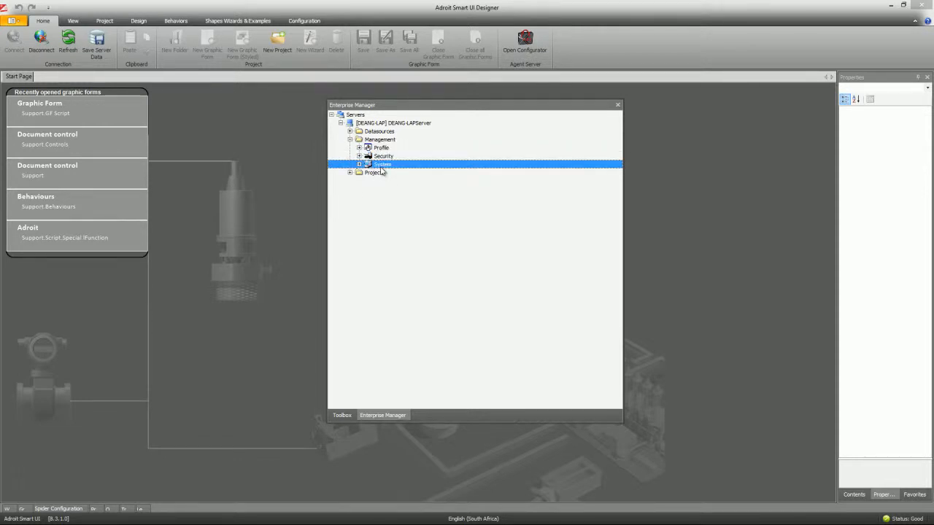
key("Up")
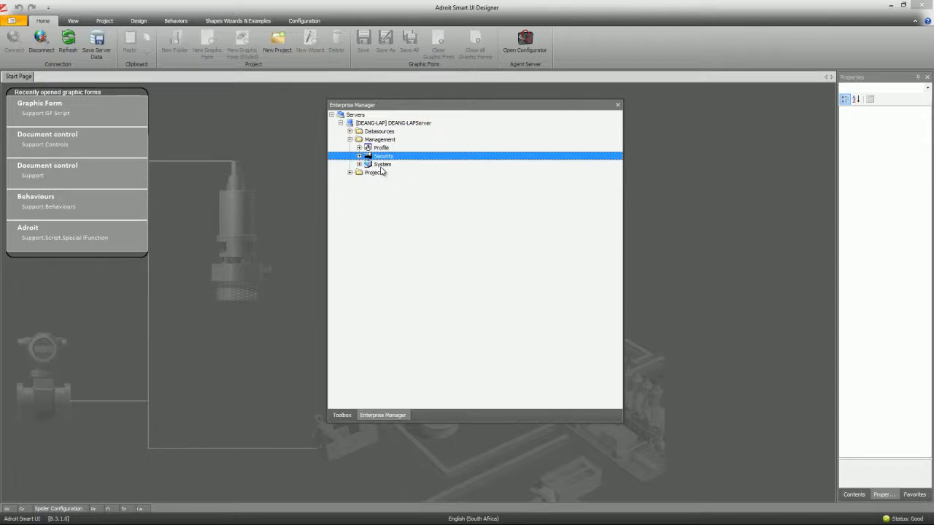
key("Right")
key("Down")
key("Down")
key("Down")
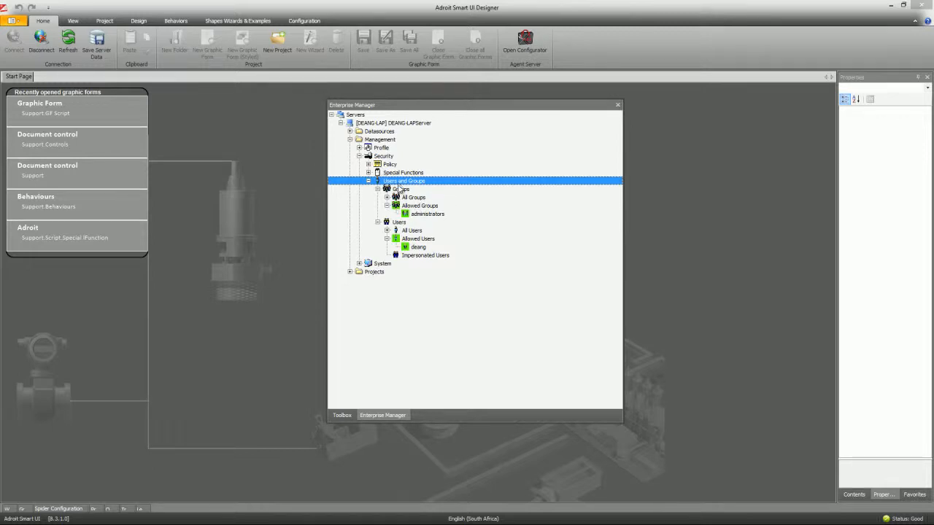
- Collapse Users, expand Groups, and select Allowed Groups, which lists only administrators
left_click(377, 222)
left_click(377, 189)
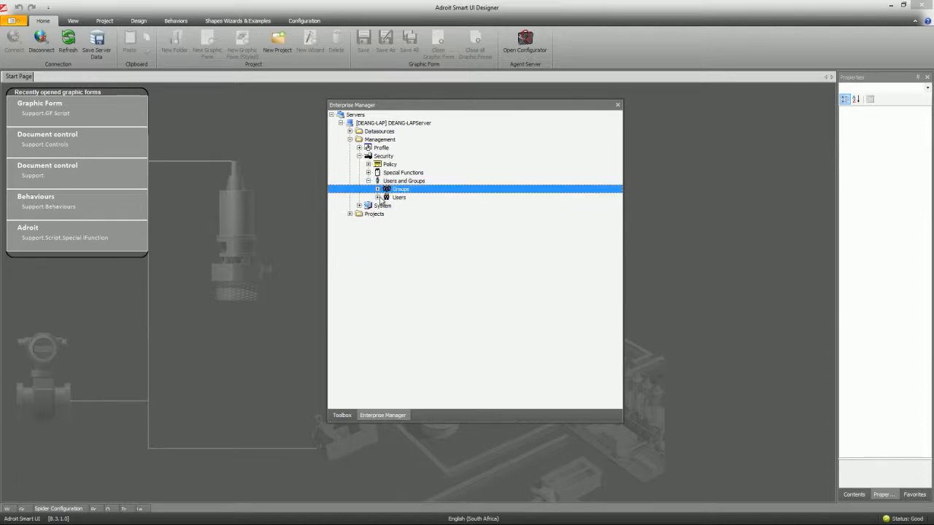
left_click(377, 189)
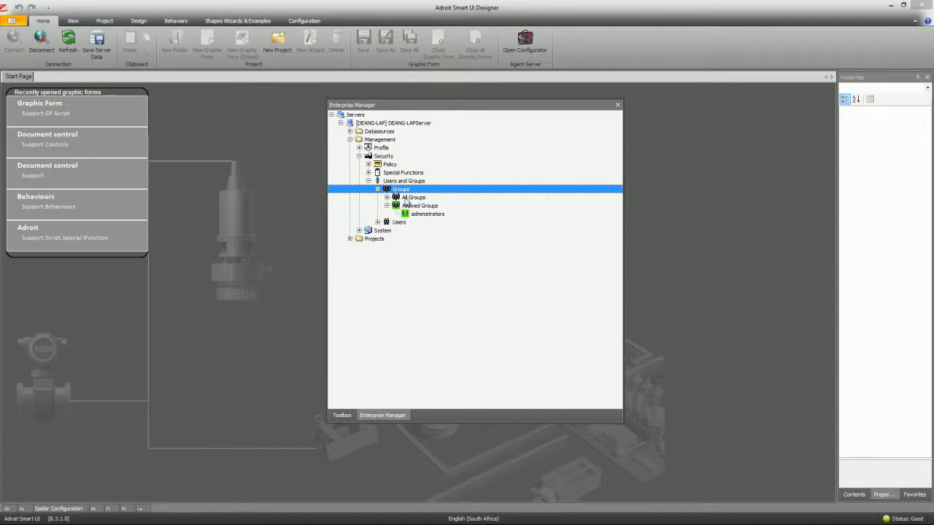
left_click(387, 197)
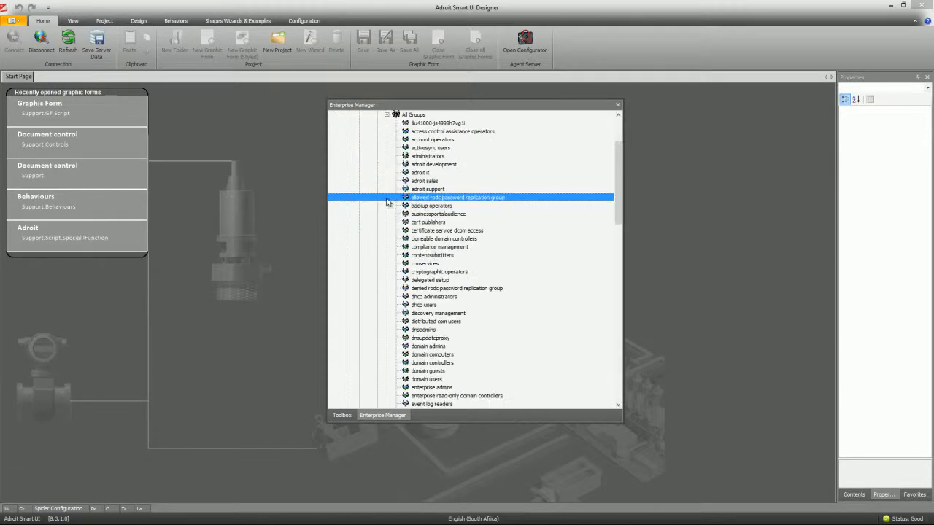
left_click(389, 118)
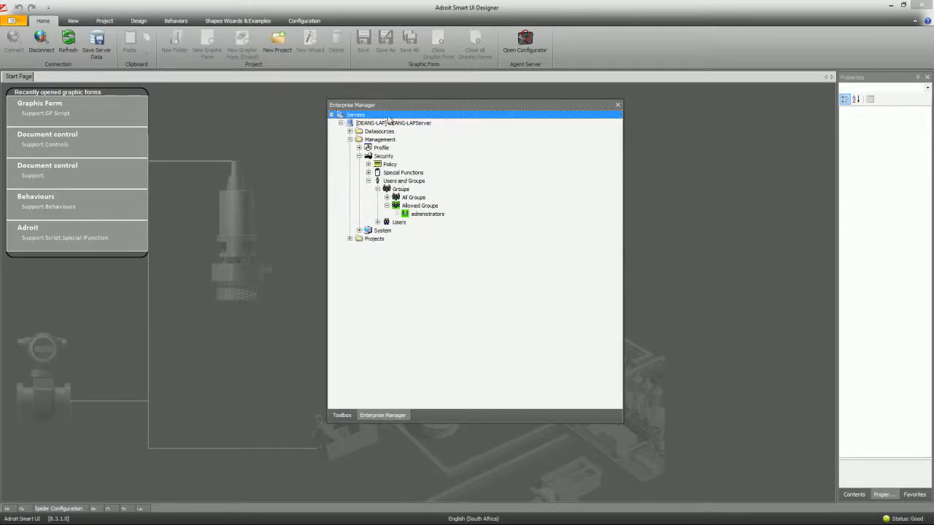
left_click(421, 207)
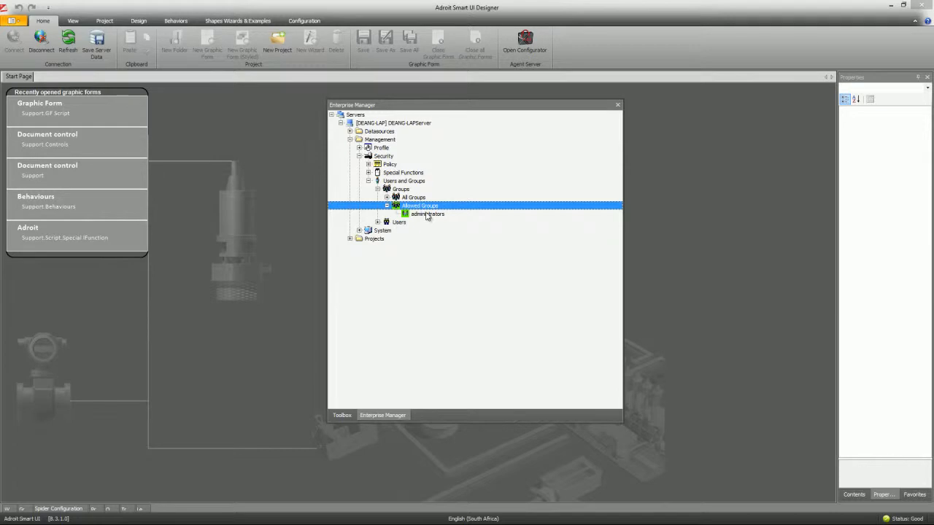
right_click(422, 207)
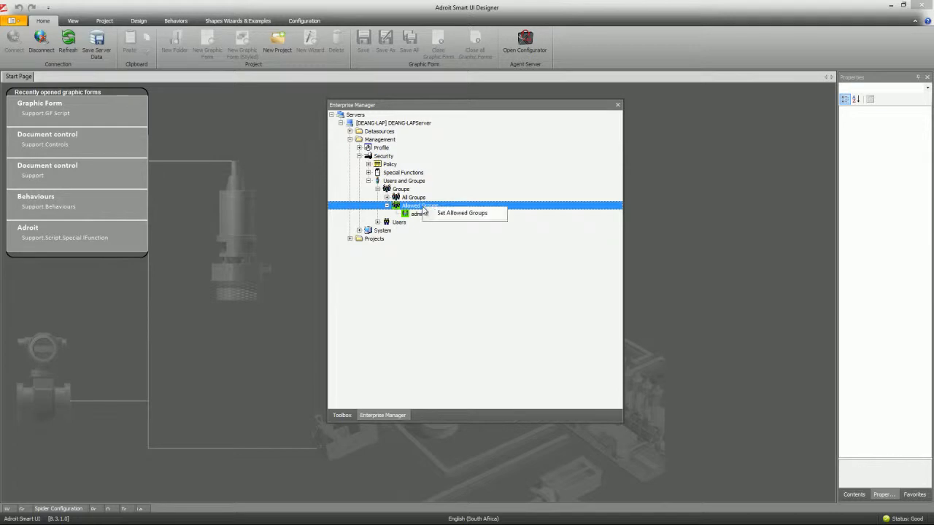
left_click(465, 216)
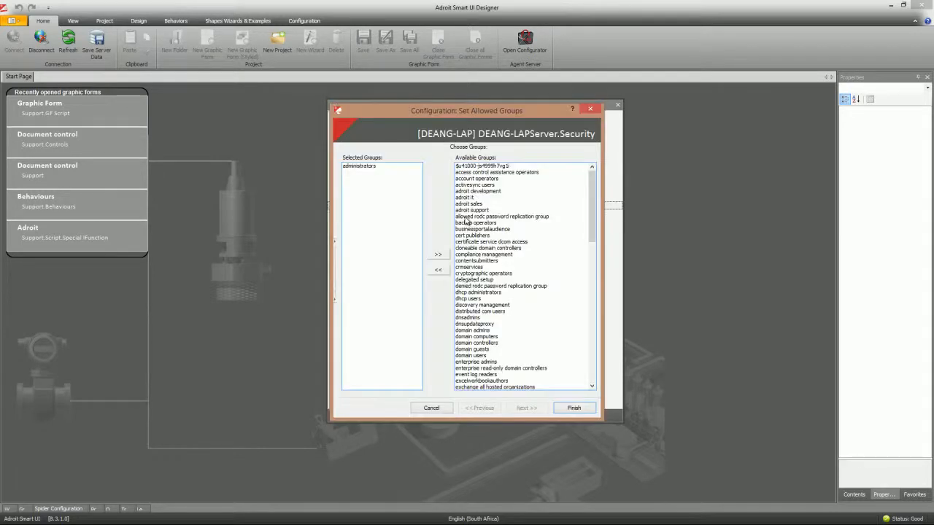
mouse_move(594, 212)
left_mouse_down()
mouse_move(594, 365)
mouse_move(588, 208)
left_mouse_up()
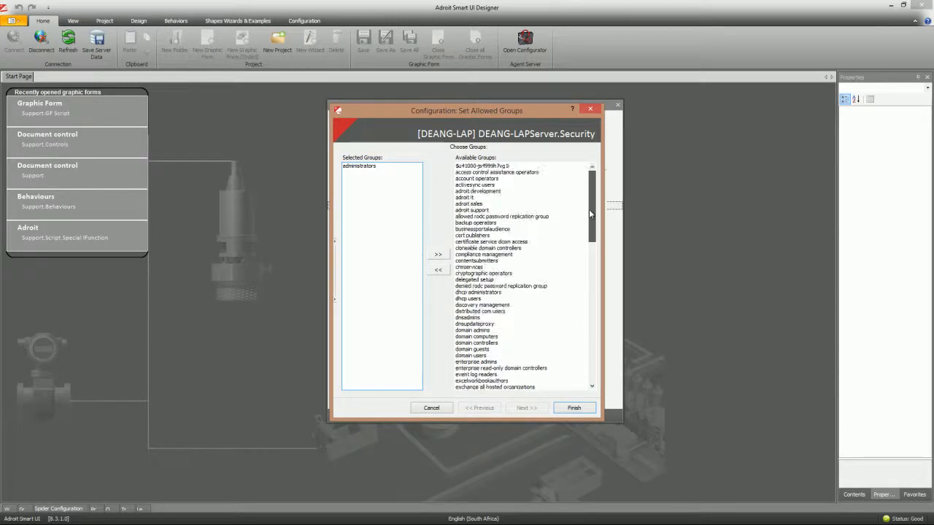
left_click(470, 205)
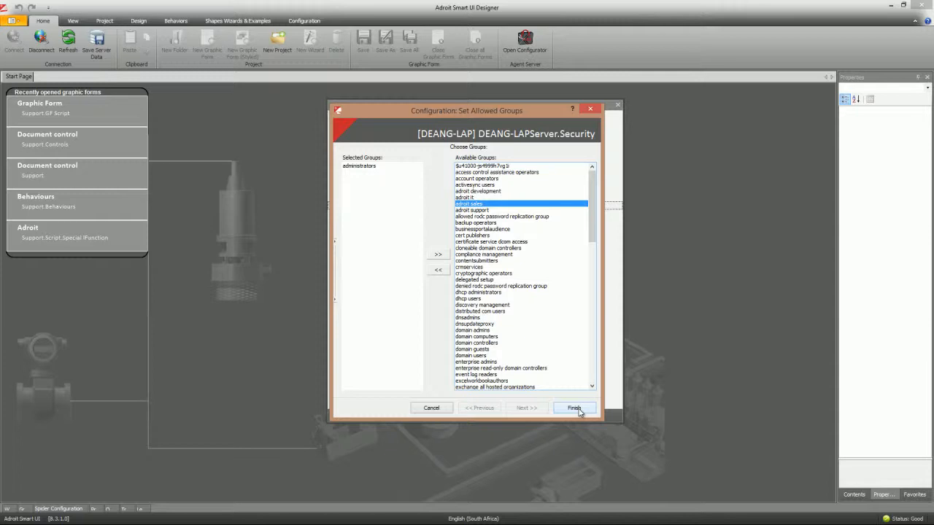
left_click(574, 408)
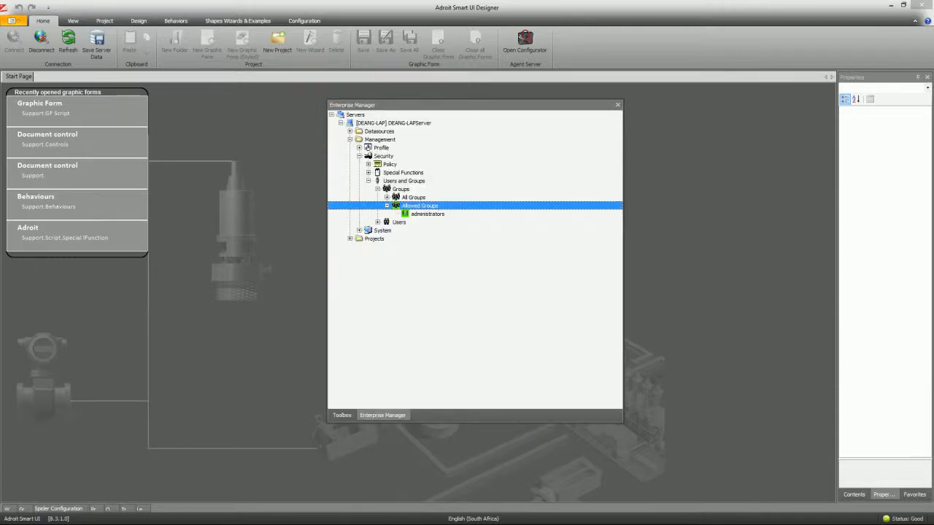
- Close the Adroit Smart UI Server window and confirm the shutdown warning with Yes
left_click_drag(0, 124, 568, 96)
left_click(801, 91)
left_click(486, 302)
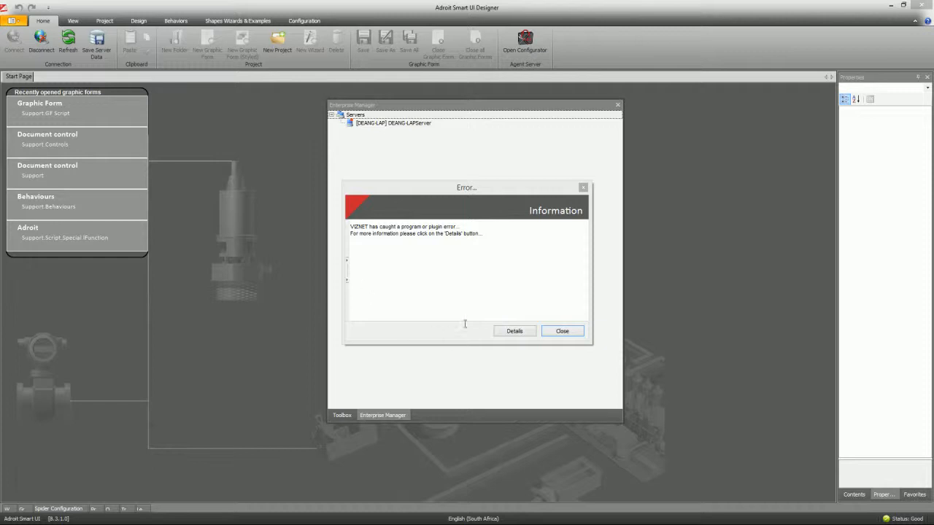
- View the connection error's exception details, close it, and bring the Config Editor forward
left_click_drag(471, 187, 505, 116)
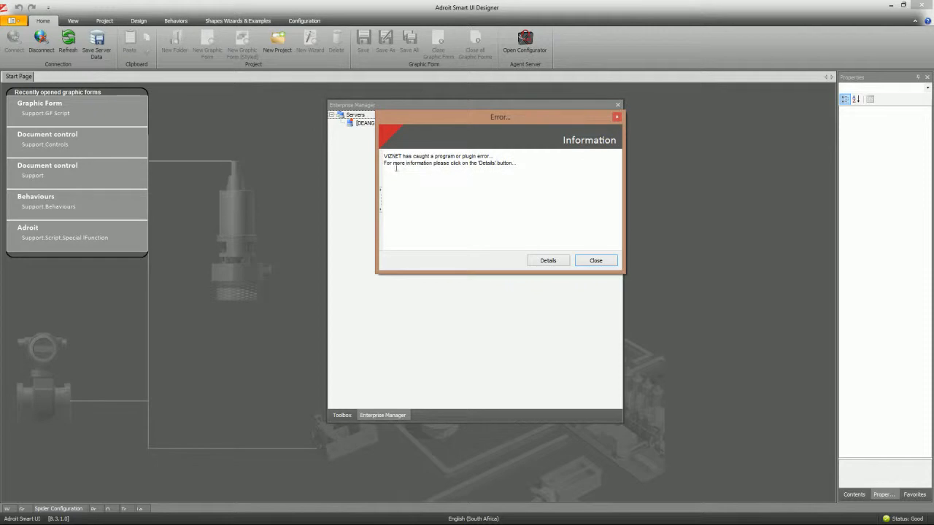
left_click(548, 261)
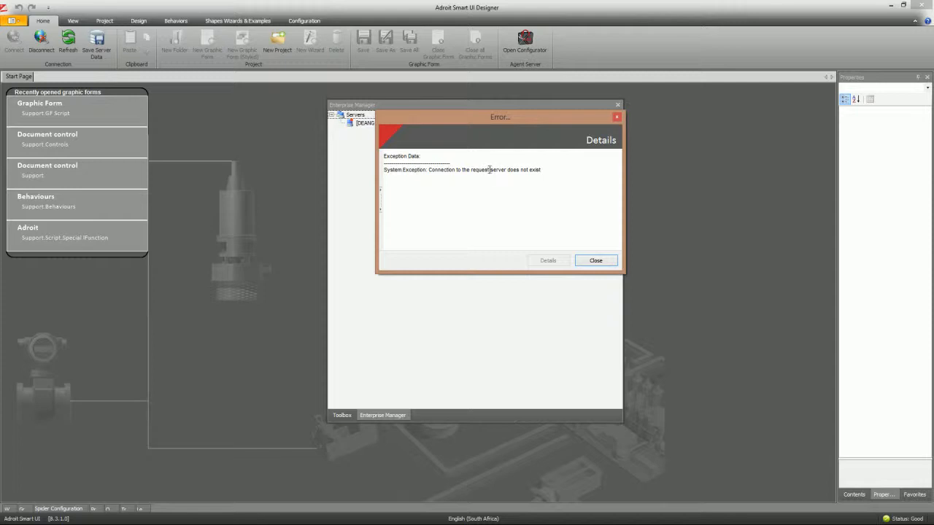
left_click(595, 261)
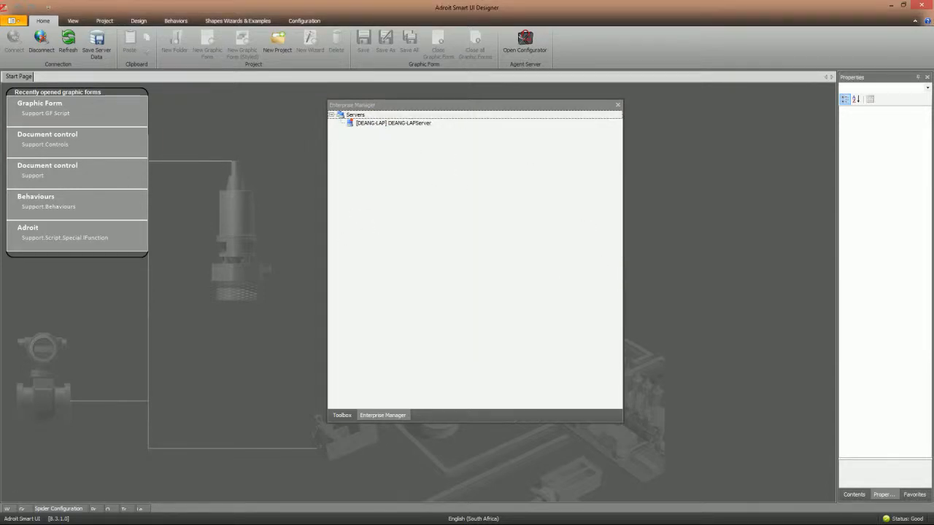
left_click_drag(2, 138, 482, 45)
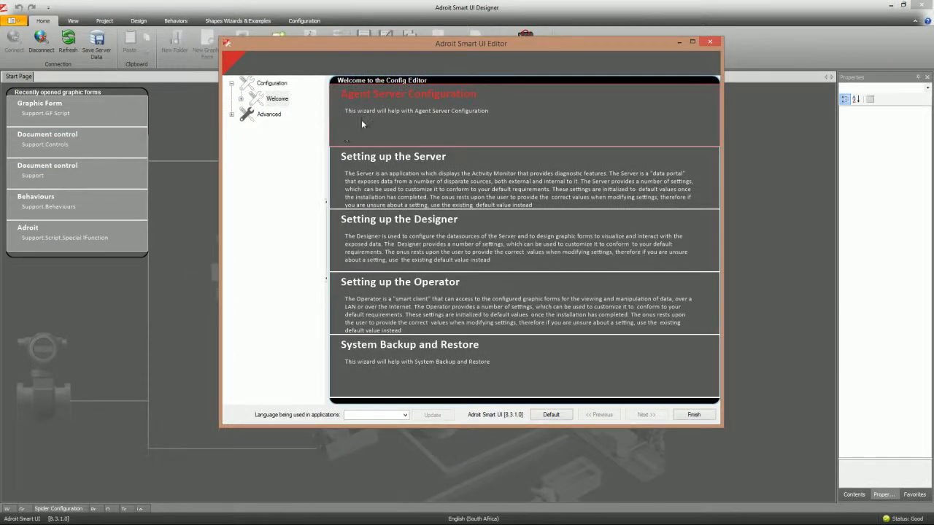
- Go to Setting up the Server, then its Security Settings page
left_click(381, 174)
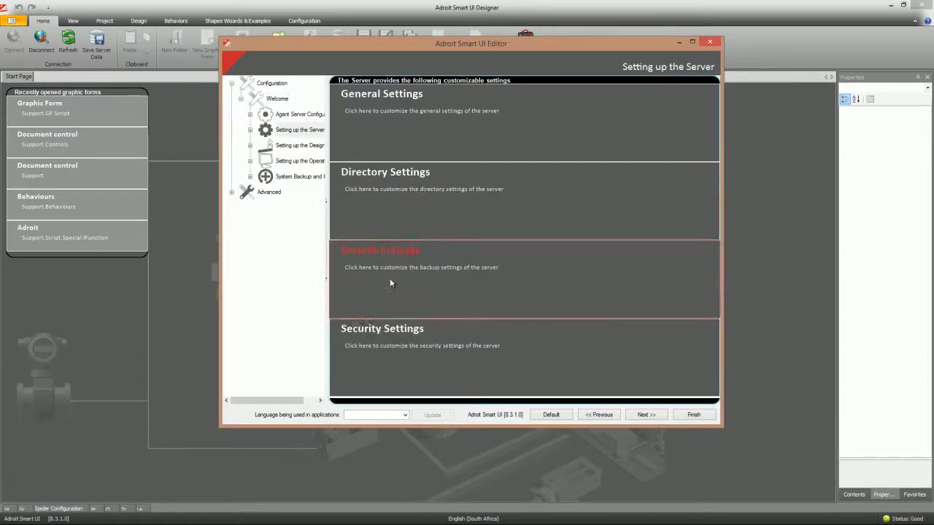
left_click(385, 346)
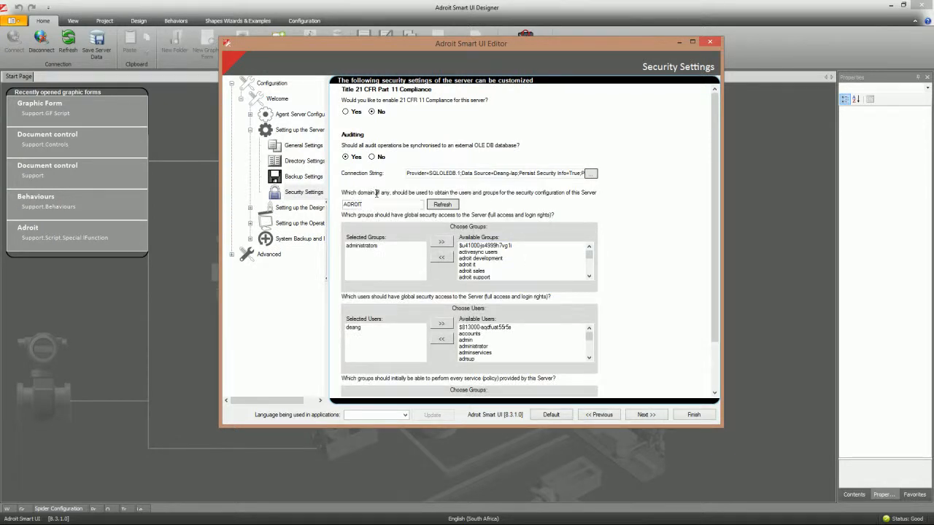
- Delete the ADROIT domain name and refresh to load local users and groups
left_click_drag(369, 206, 326, 208)
key("BackSpace")
left_click(445, 205)
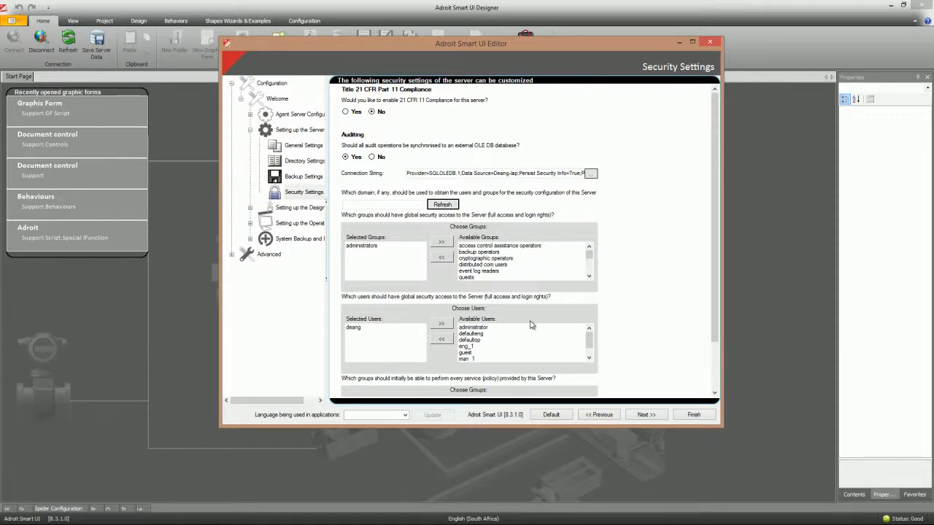
- Review the local available users and groups, including manager and operators, then Finish
left_click(474, 340)
mouse_move(476, 342)
left_mouse_down()
mouse_move(474, 353)
mouse_move(476, 340)
left_mouse_up()
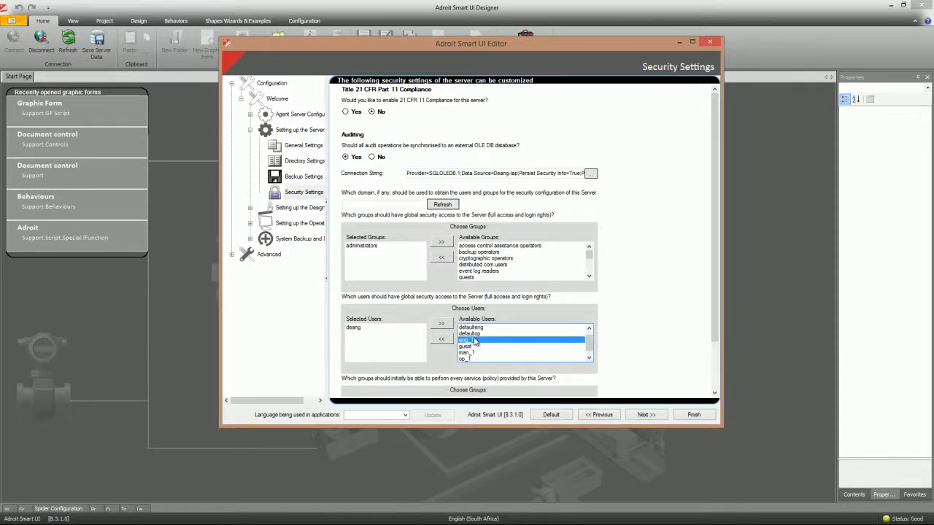
left_click(481, 259)
key("Down")
key("Down")
key("Down")
key("Down")
key("Down")
key("Down")
key("Down")
key("Down")
key("Down")
key("Down")
key("Down")
key("Down")
key("Down")
key("Down")
key("Down")
key("Down")
key("Up")
key("Down")
key("Down")
key("Down")
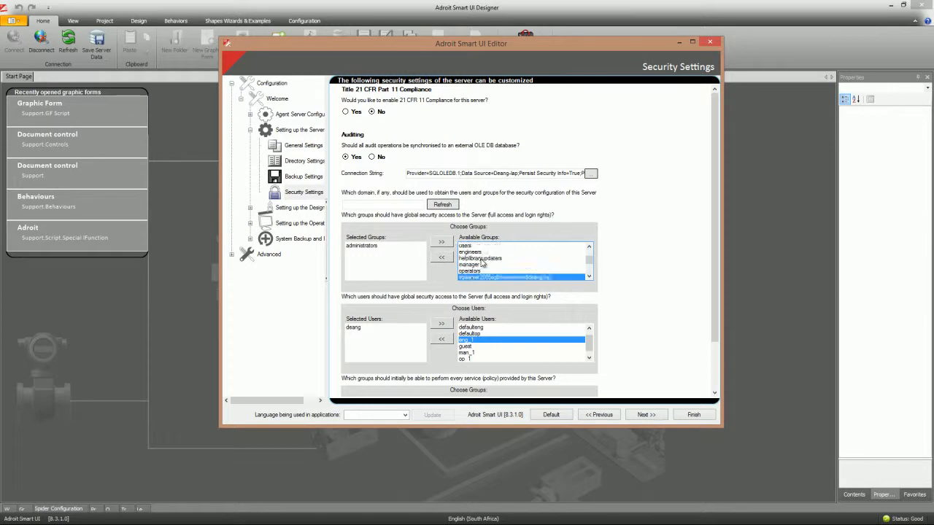
key("Up")
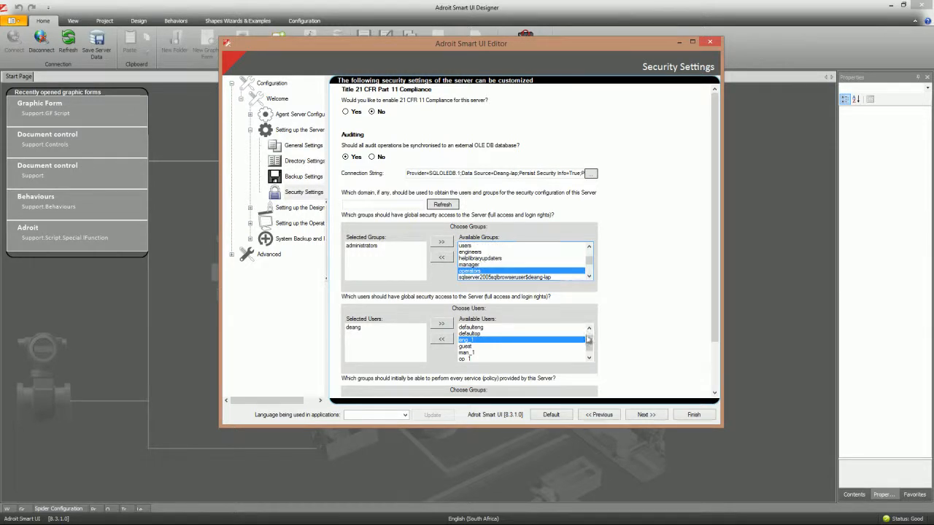
left_click(694, 415)
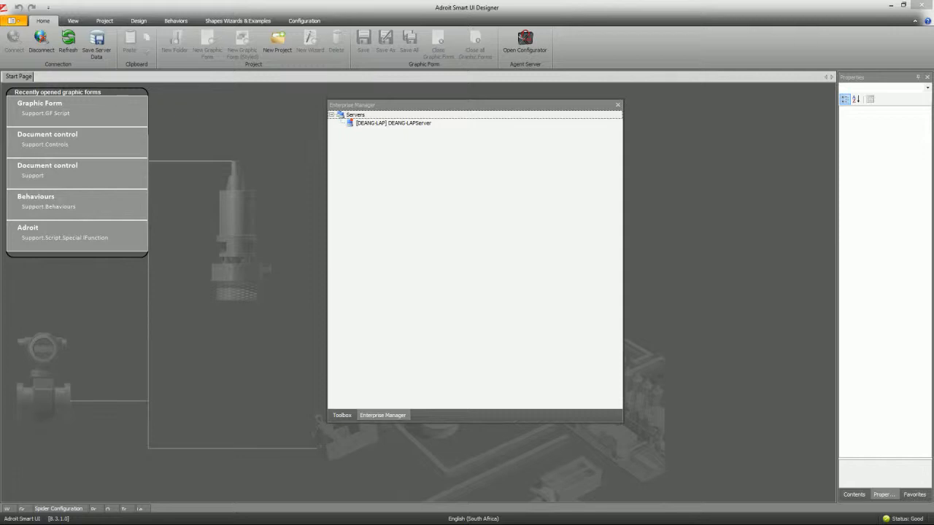
- Let the restarted Adroit Smart UI Server finish loading, then minimise its window
left_click_drag(210, 130, 377, 115)
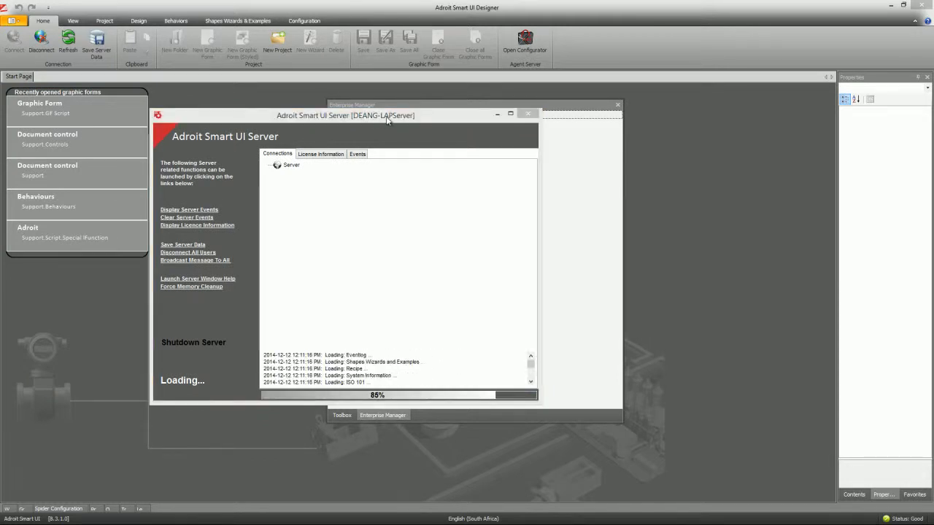
left_click_drag(387, 119, 409, 115)
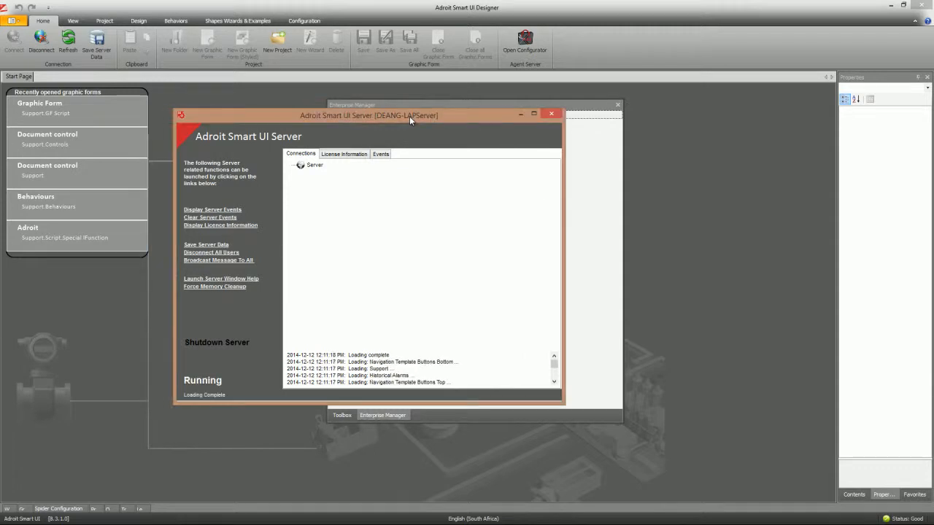
left_click(520, 113)
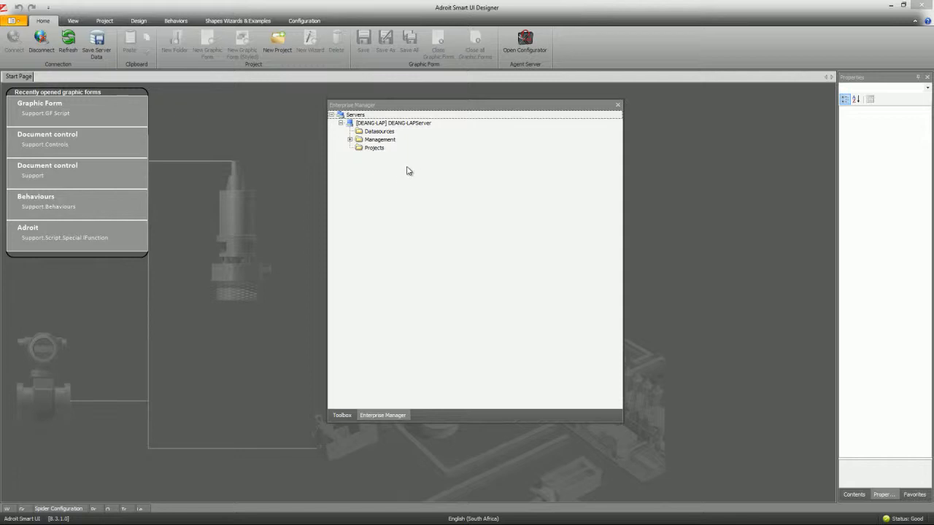
- Dock Enterprise Manager and expand Management > Security > Users and Groups > Groups > Allowed Groups
left_click(416, 105)
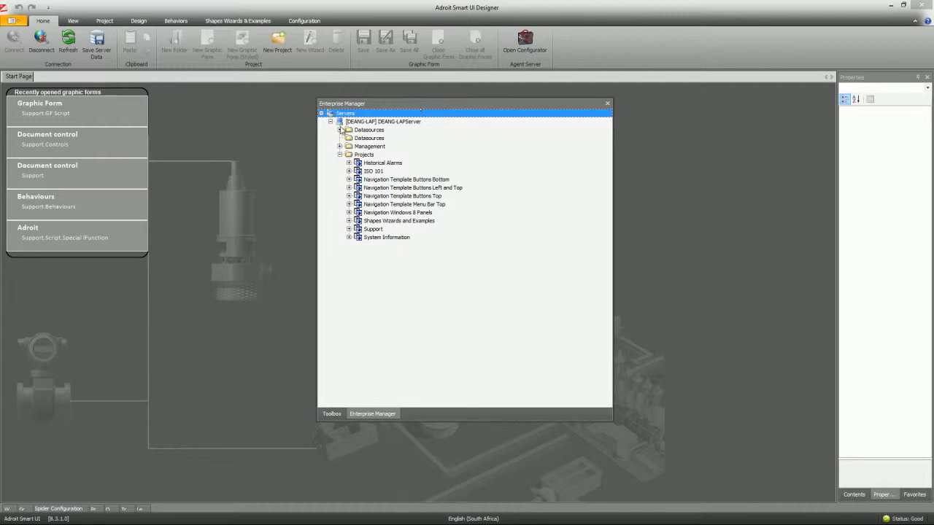
double_click(430, 104)
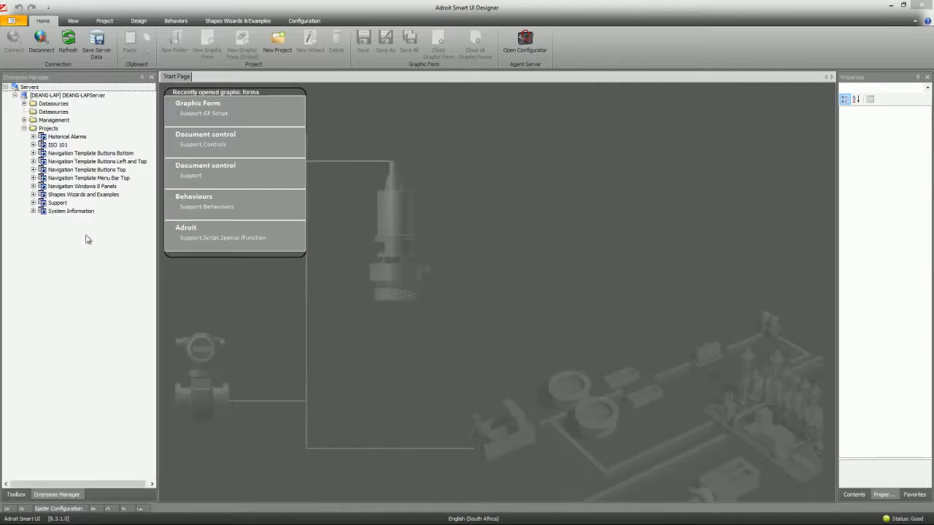
left_click(24, 120)
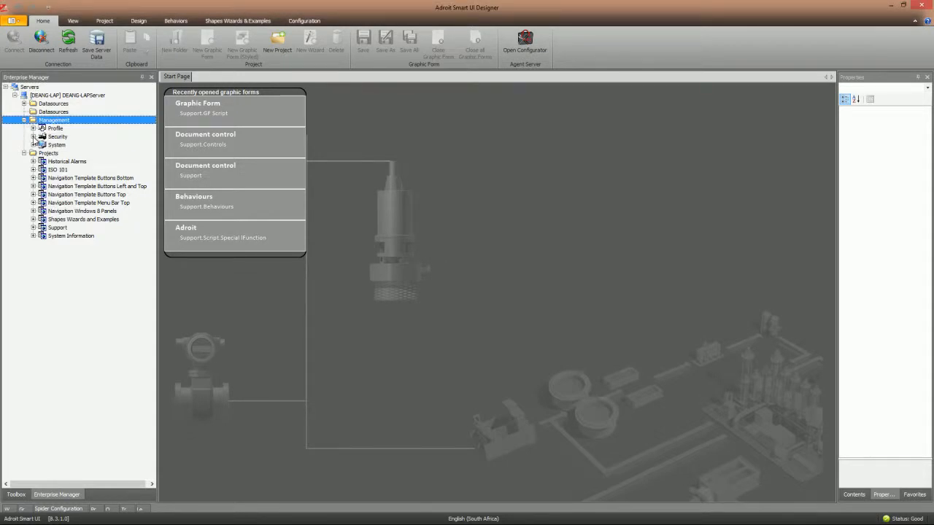
left_click(33, 137)
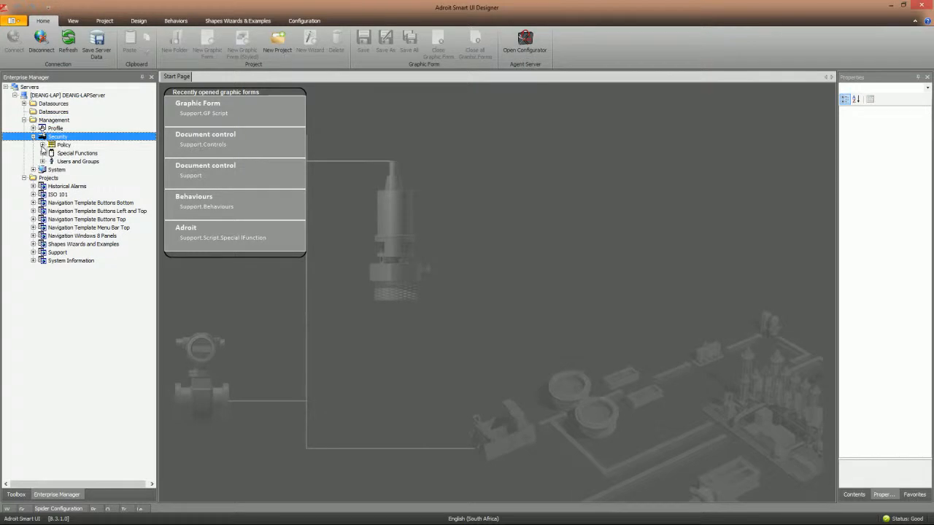
left_click(75, 165)
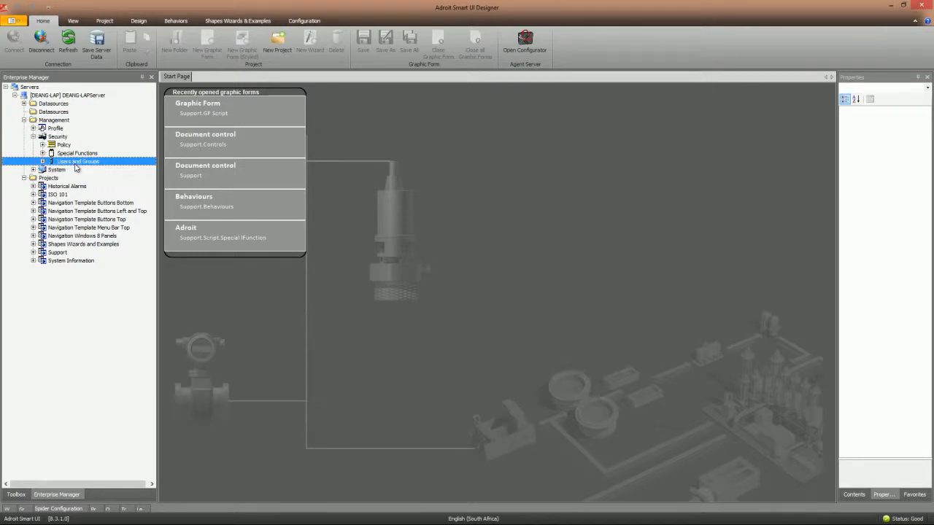
left_click(43, 161)
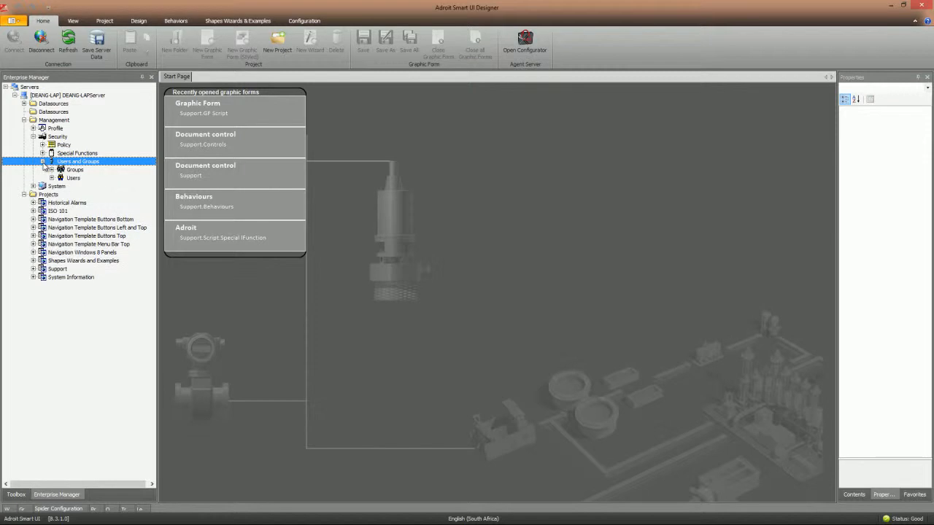
left_click(51, 170)
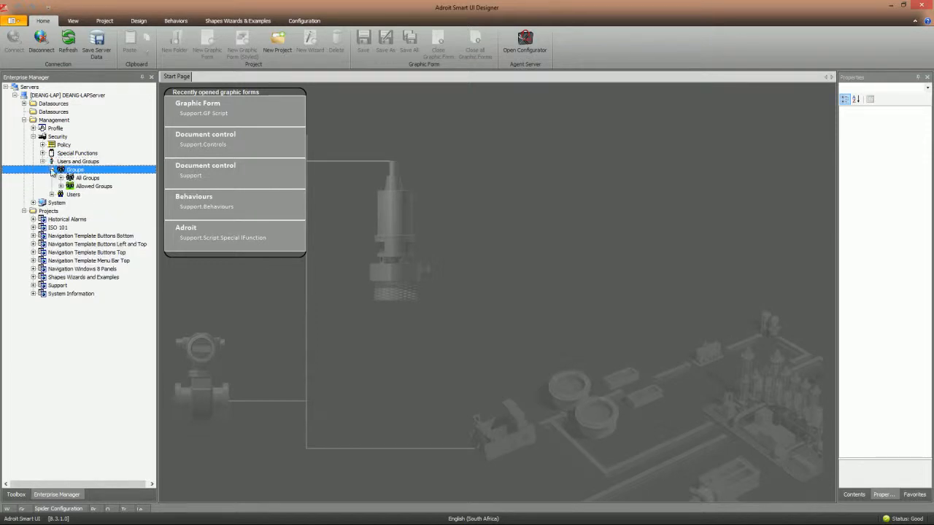
left_click(61, 186)
- Open Set Allowed Groups from the Allowed Groups context menu
right_click(95, 187)
left_click(123, 192)
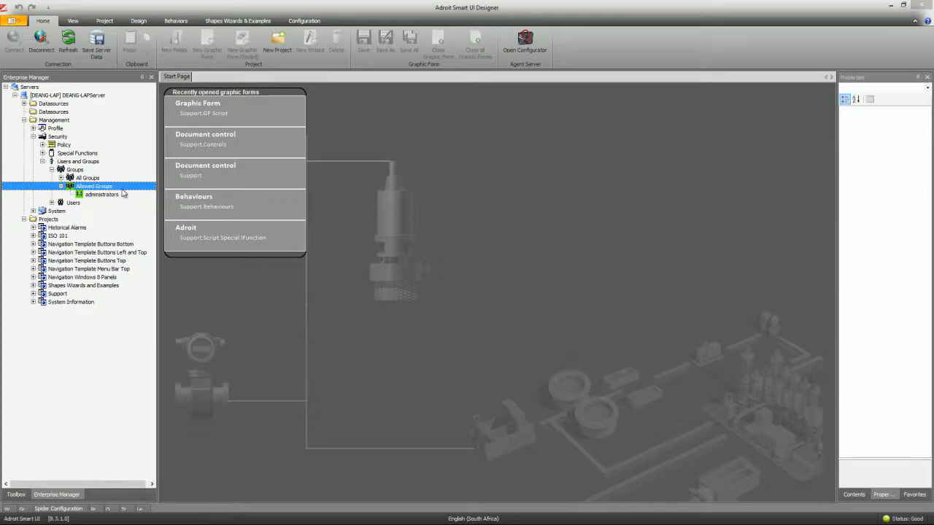
scroll(591, 248, "down", 1)
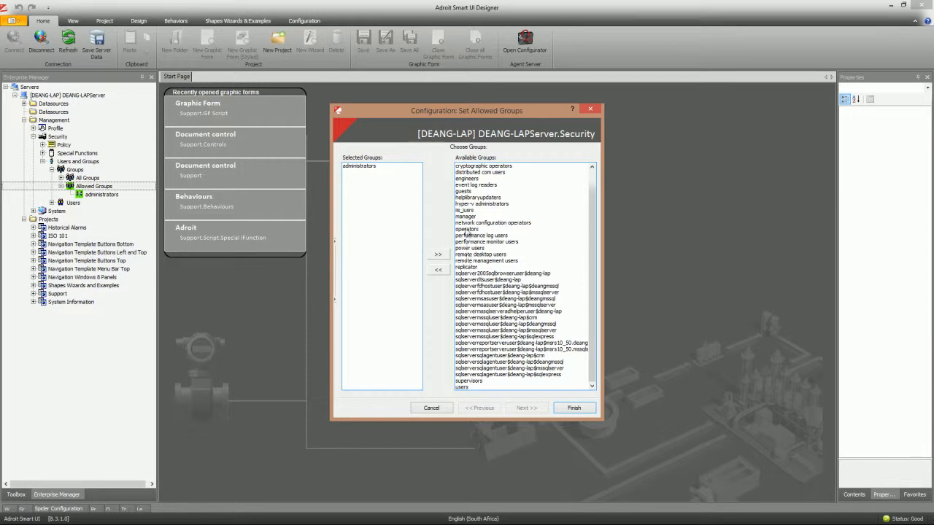
- Move operators from Available Groups into Selected Groups and click Finish
left_click(465, 217)
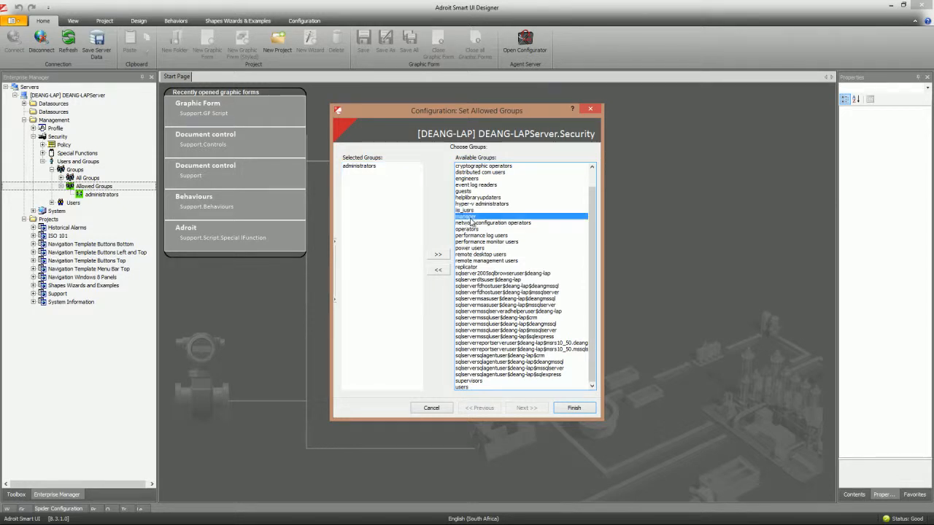
key("Up")
key("Up")
key("Down")
key("Down")
key("Down")
key("Down")
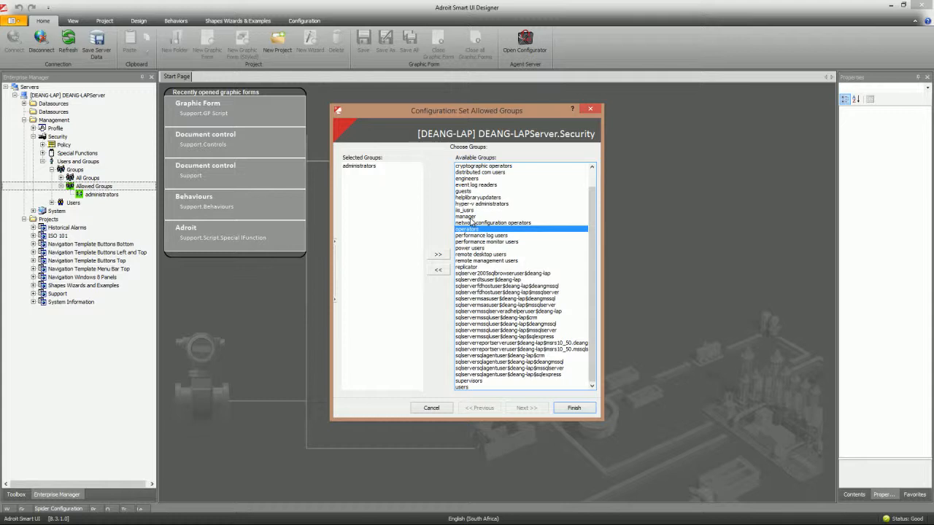
double_click(459, 229)
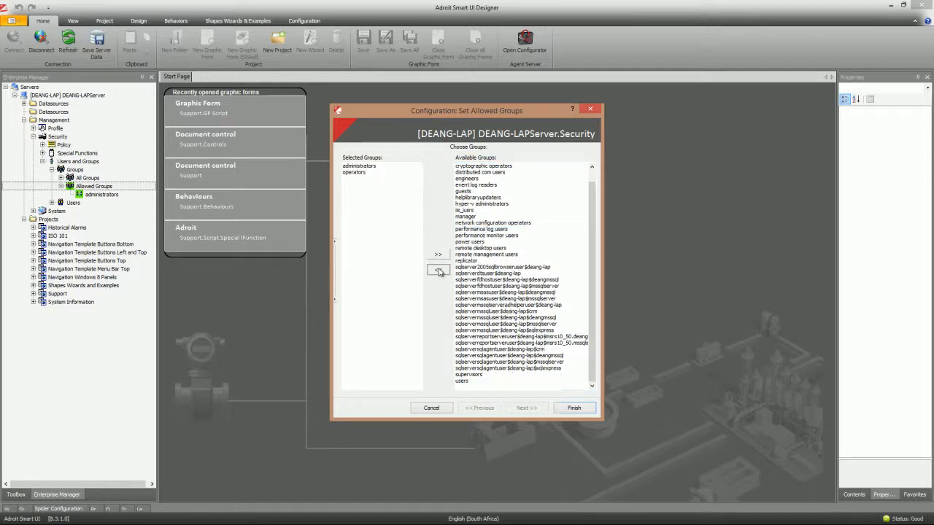
left_click(574, 408)
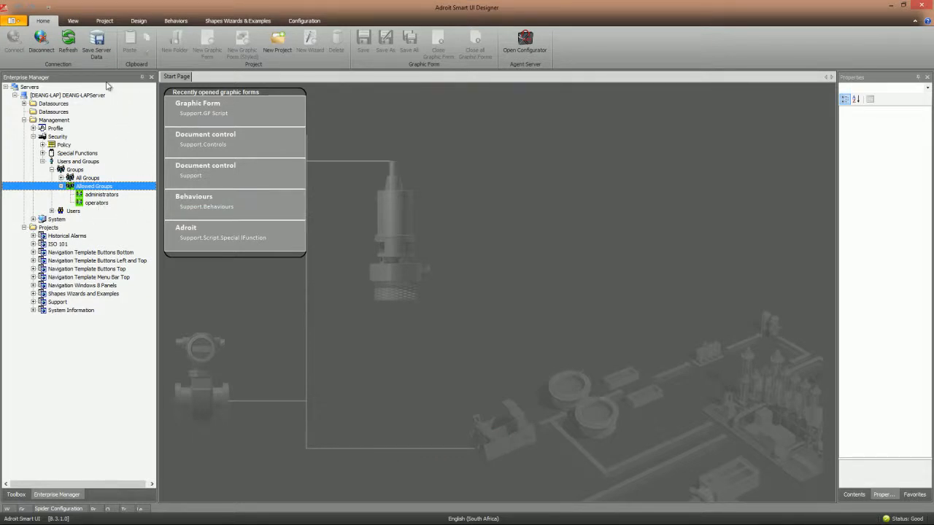
- Undock Enterprise Manager and collapse the Allowed Groups, Groups and Users and Groups branches
left_click_drag(105, 78, 372, 86)
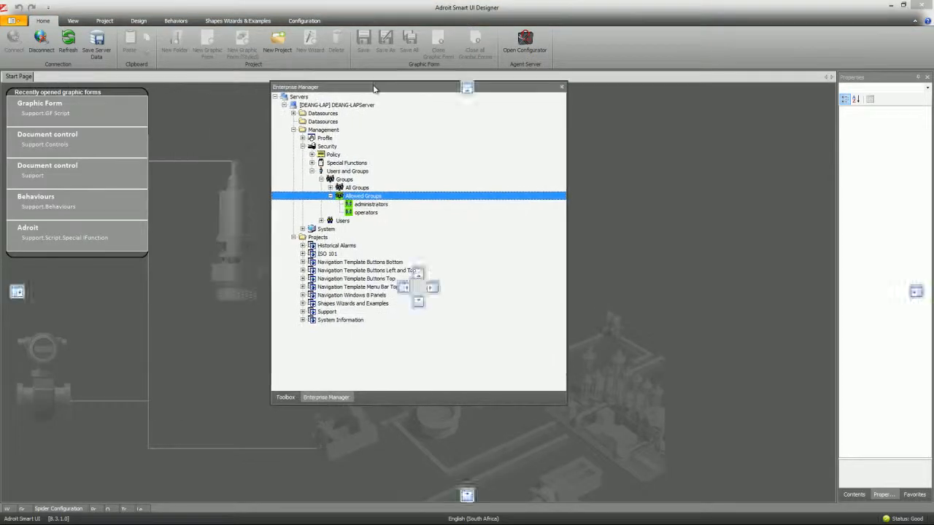
left_click(331, 197)
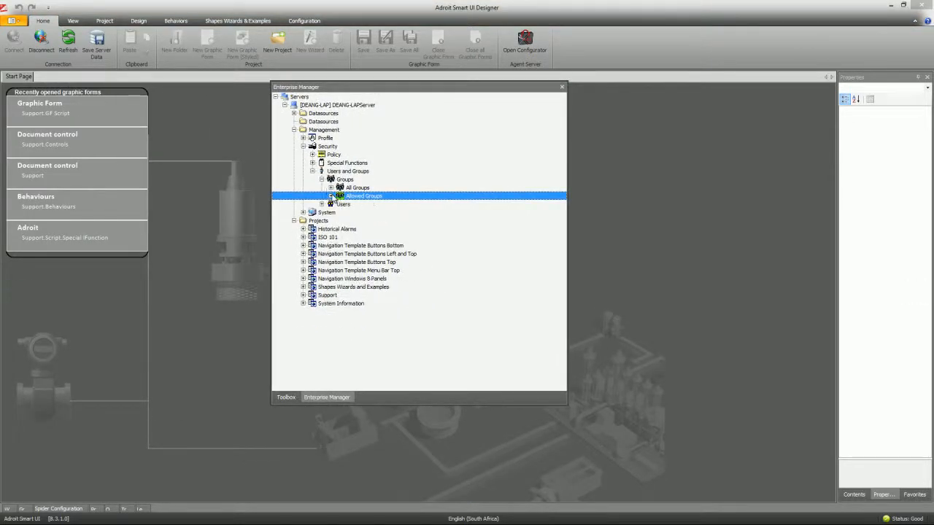
left_click(321, 179)
left_click(312, 171)
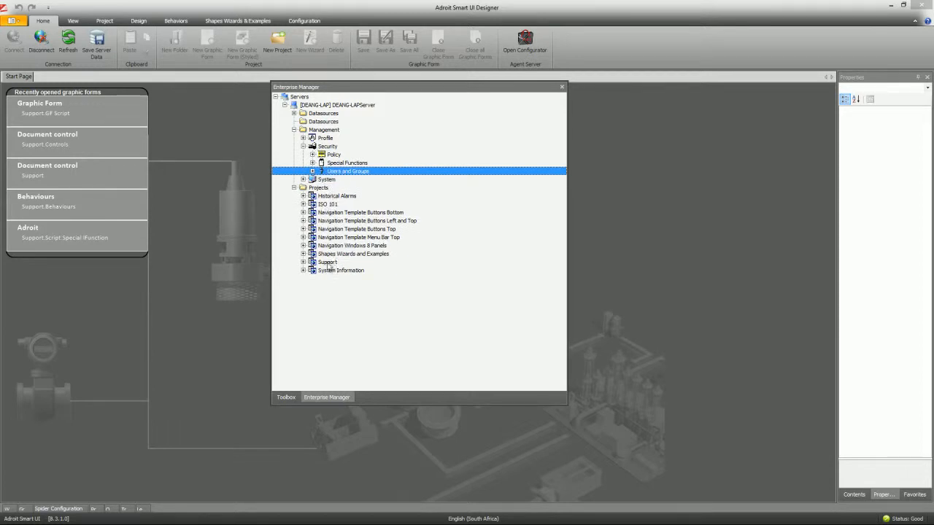
left_click(330, 237)
left_click(331, 221)
left_click(328, 196)
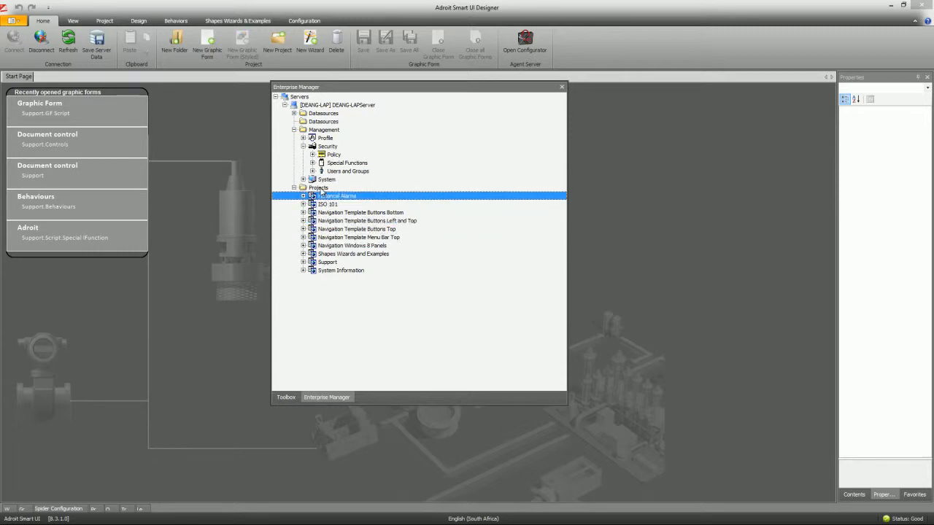
- Expand Datasources and the Adroit datasource to show Agentgroup and Special Functions
left_click(294, 113)
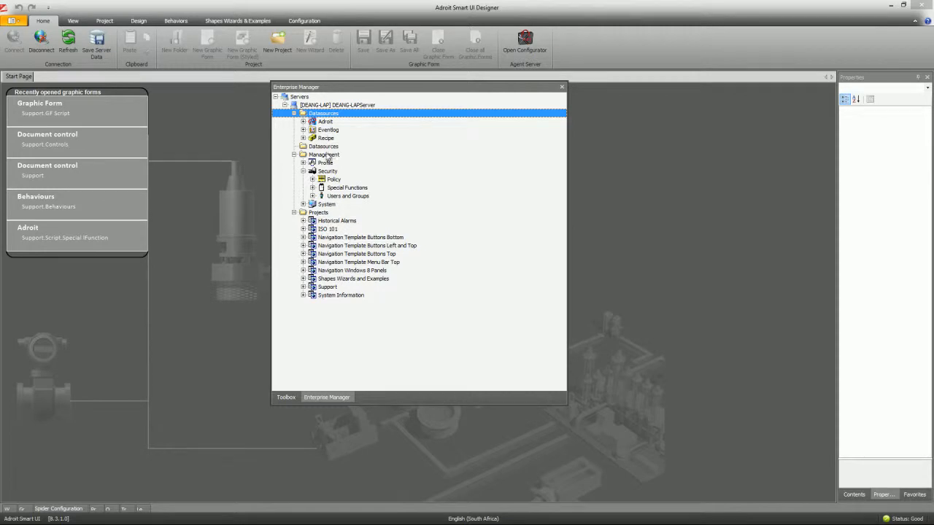
left_click(325, 122)
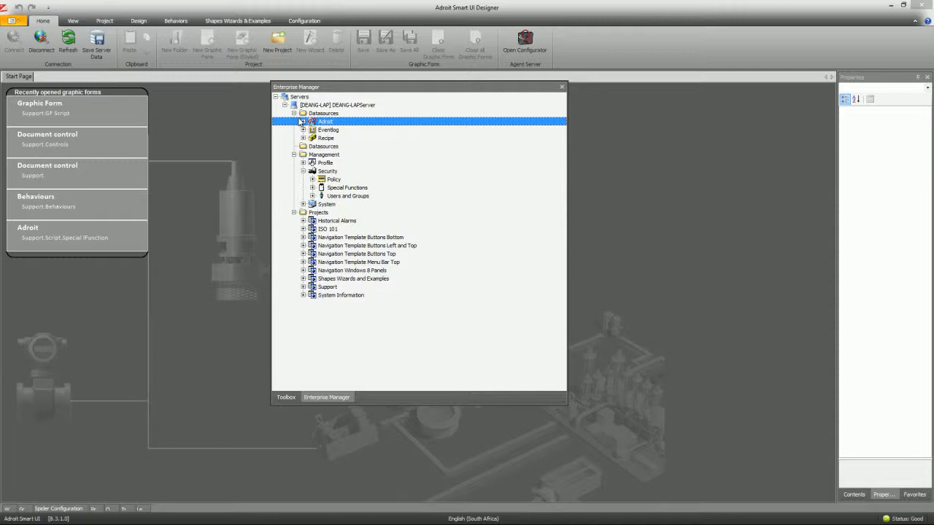
left_click(303, 121)
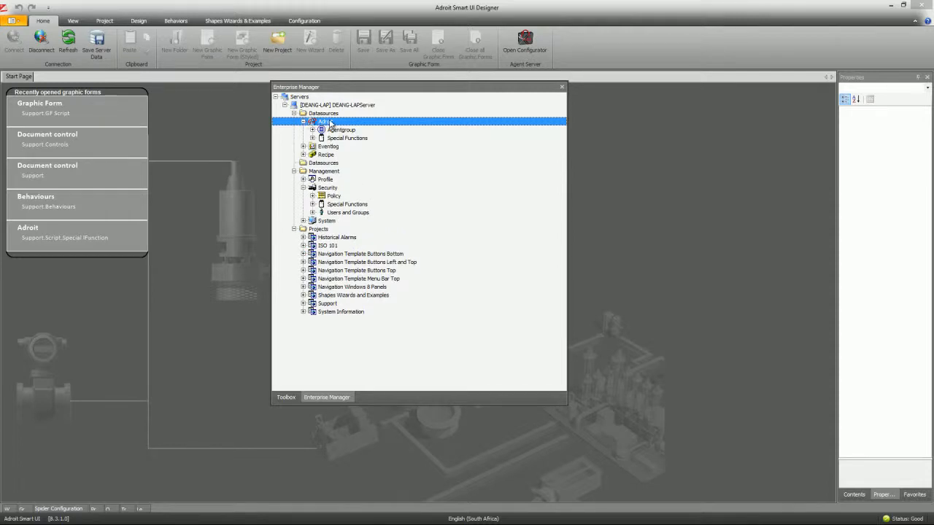
- Add operators to the Adroit datasource security, tick Apply To Children, and finish
right_click(330, 123)
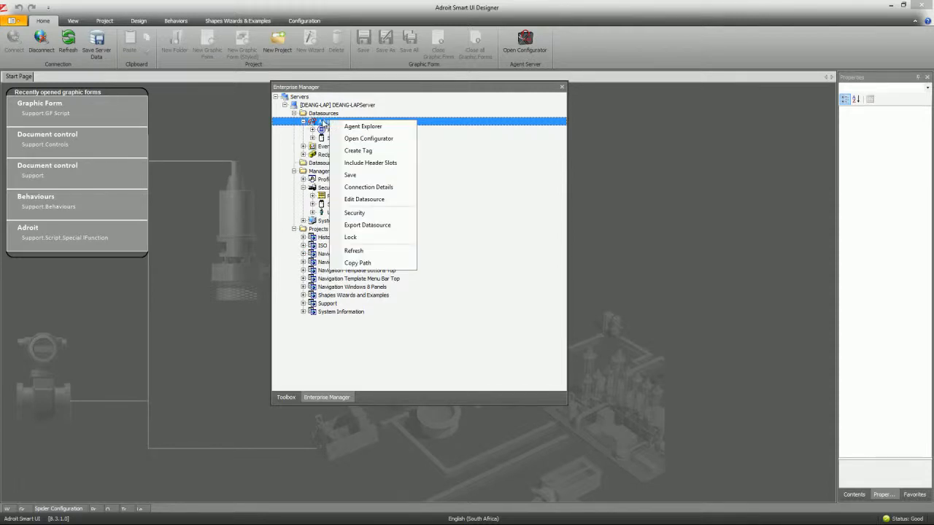
left_click(354, 213)
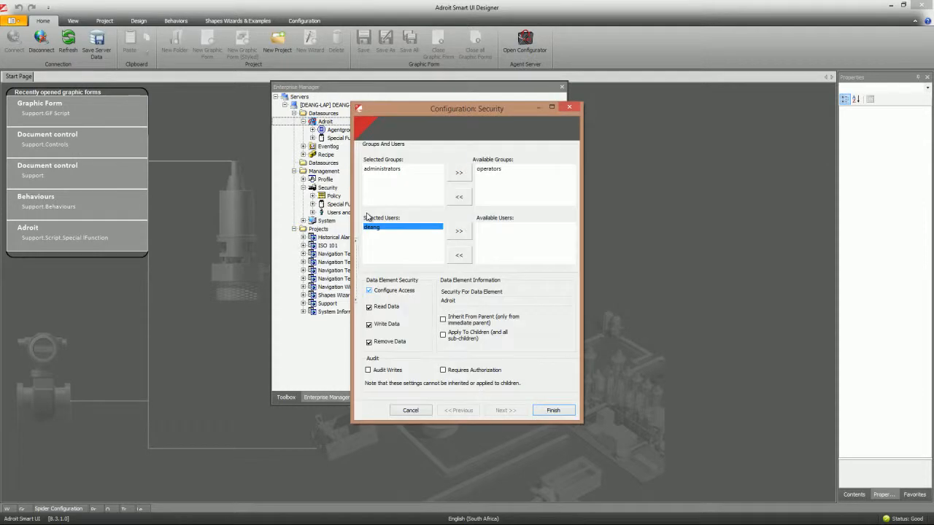
left_click(489, 169)
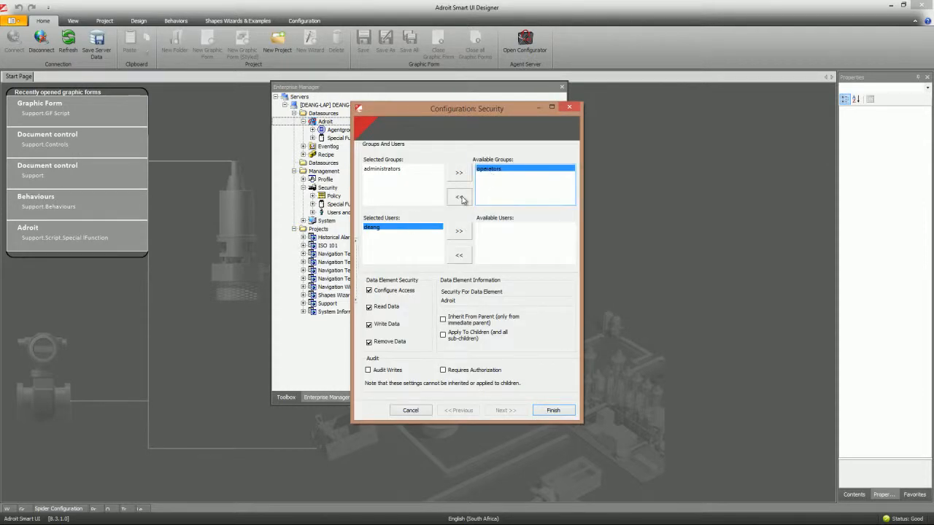
left_click(462, 200)
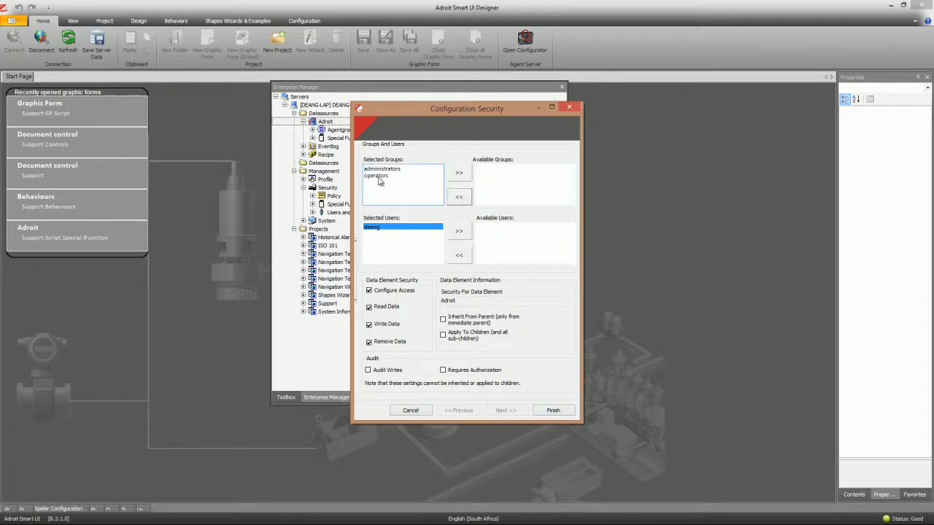
left_click(378, 177)
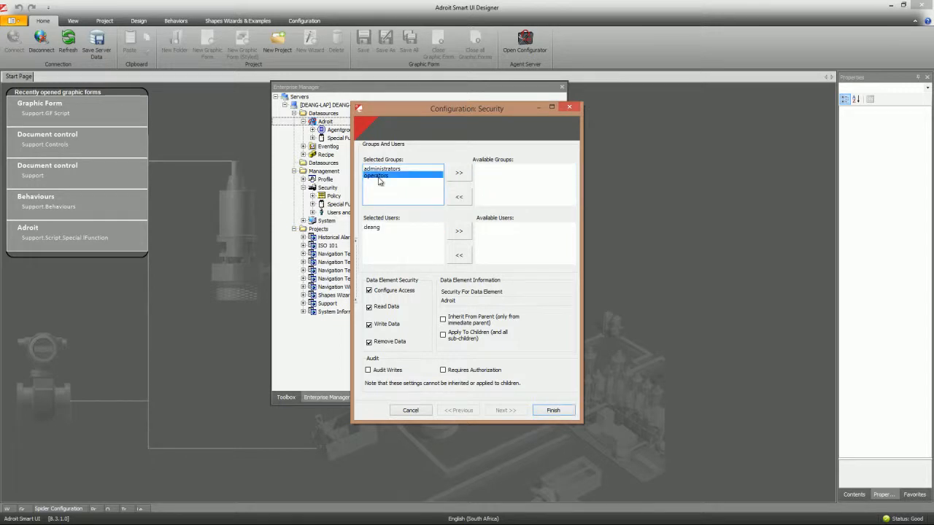
left_click_drag(440, 111, 419, 66)
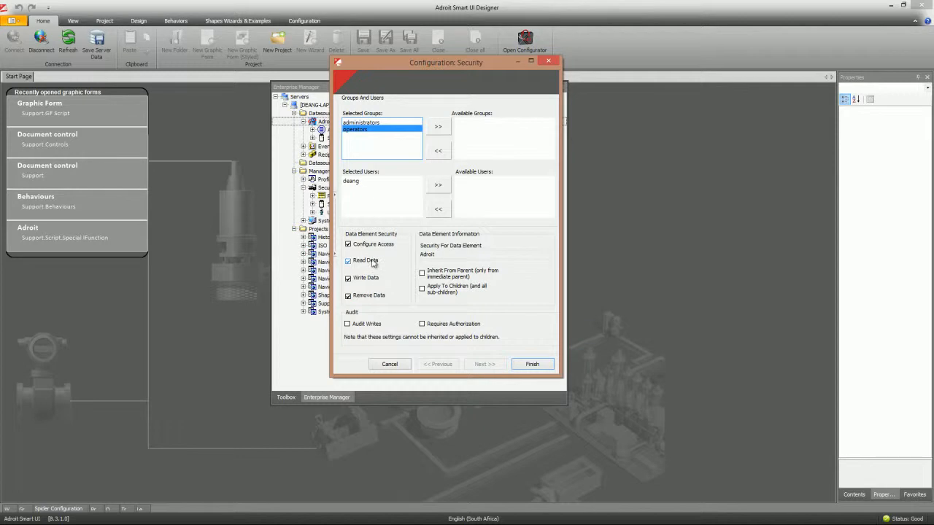
left_click(348, 280)
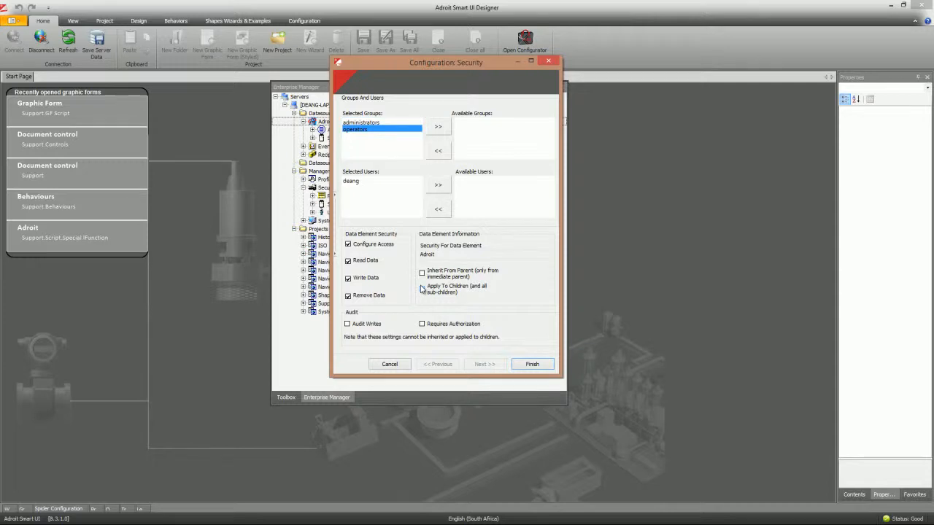
left_click(422, 289)
left_click(531, 364)
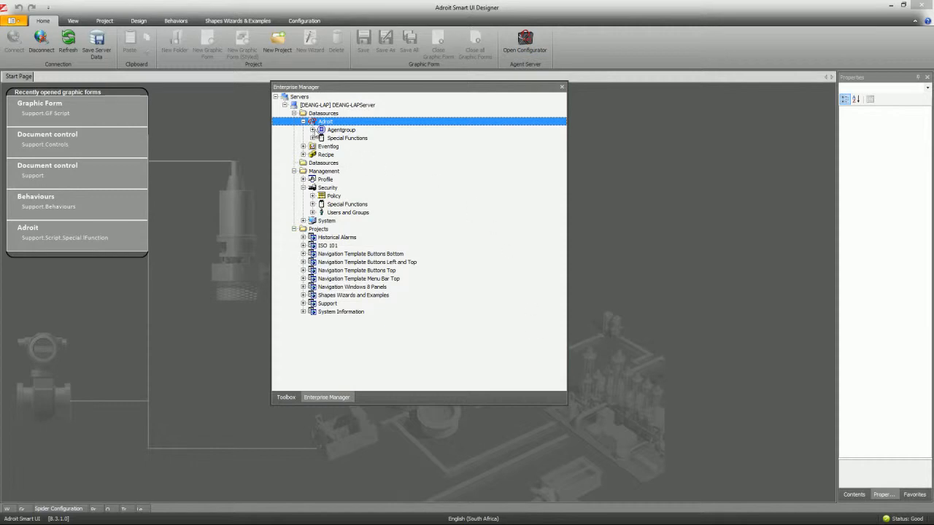
left_click(312, 129)
- Expand Agentgroup > Analog > _SAMPLEANALOGUE to list its properties
left_click(322, 146)
left_click(343, 155)
left_click(330, 155)
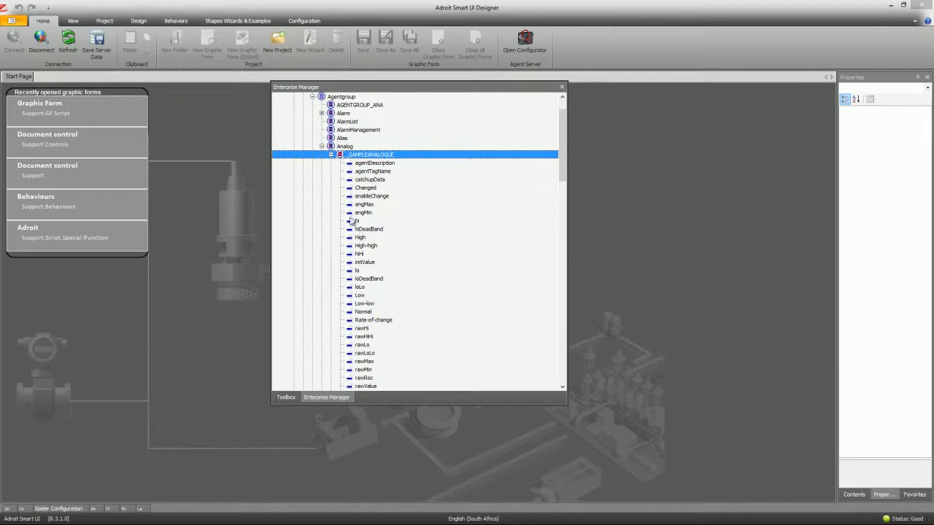
- Review the operators group's security on the hi property, then cancel without saving
right_click(351, 224)
left_click(371, 228)
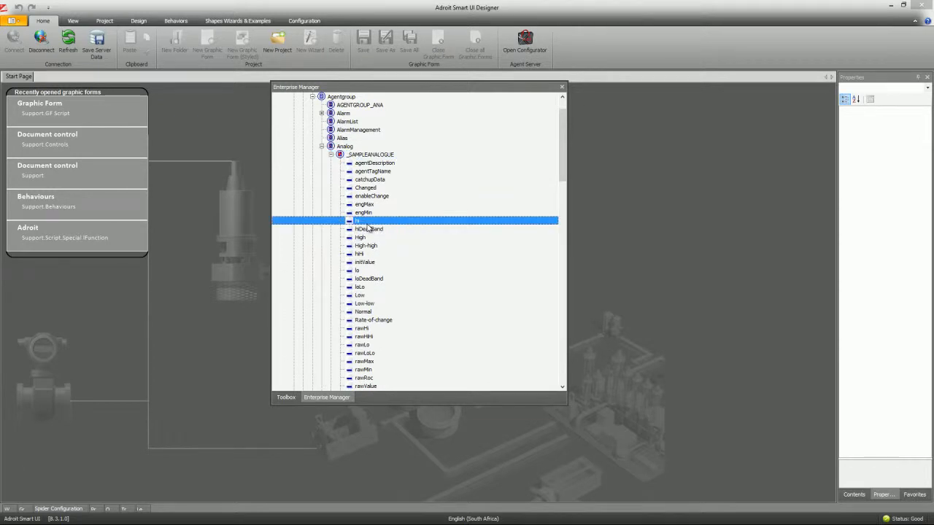
left_click(376, 169)
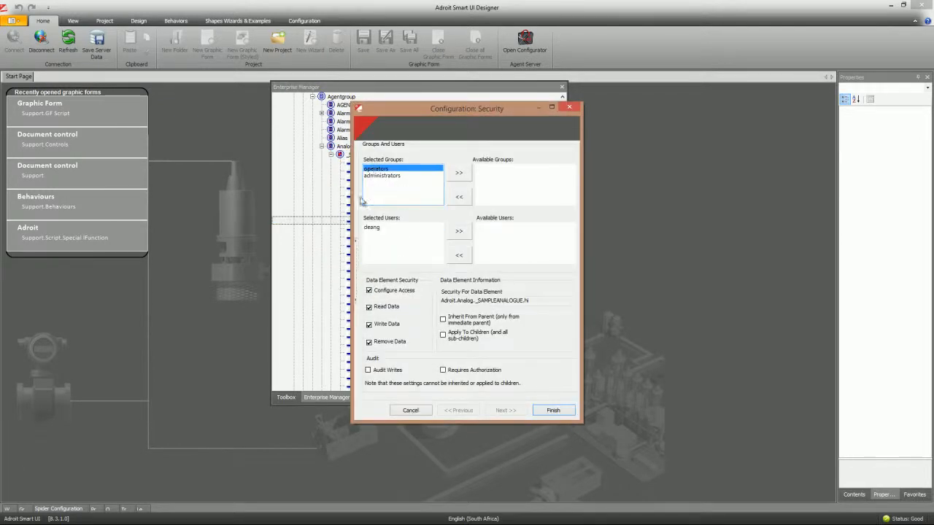
left_click_drag(424, 110, 135, 80)
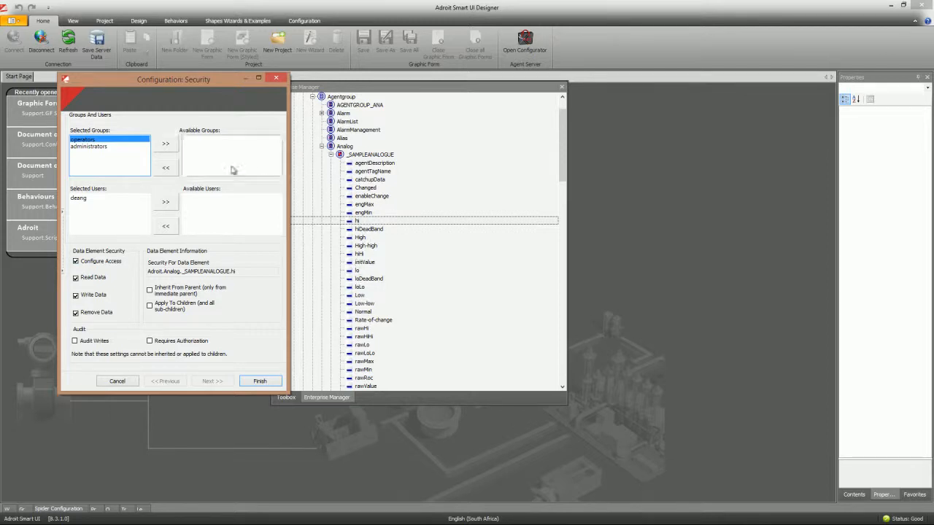
left_click(124, 382)
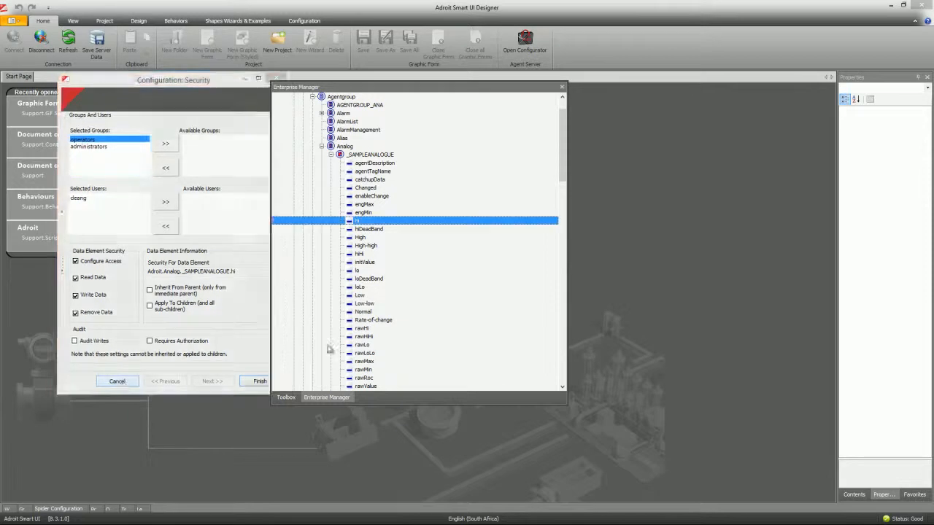
left_click_drag(564, 150, 562, 181)
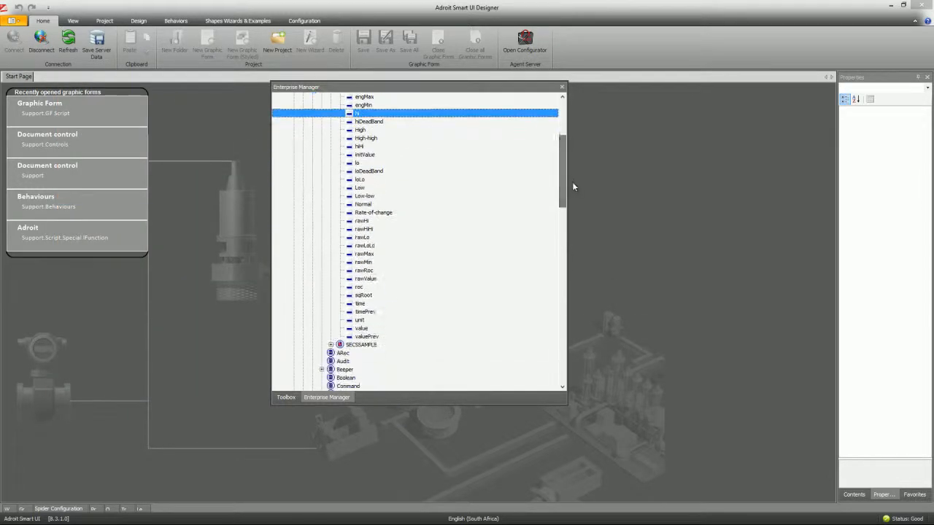
- Untick Write Data for operators on the _SAMPLEANALOGUE value property and save
left_click(366, 329)
right_click(367, 330)
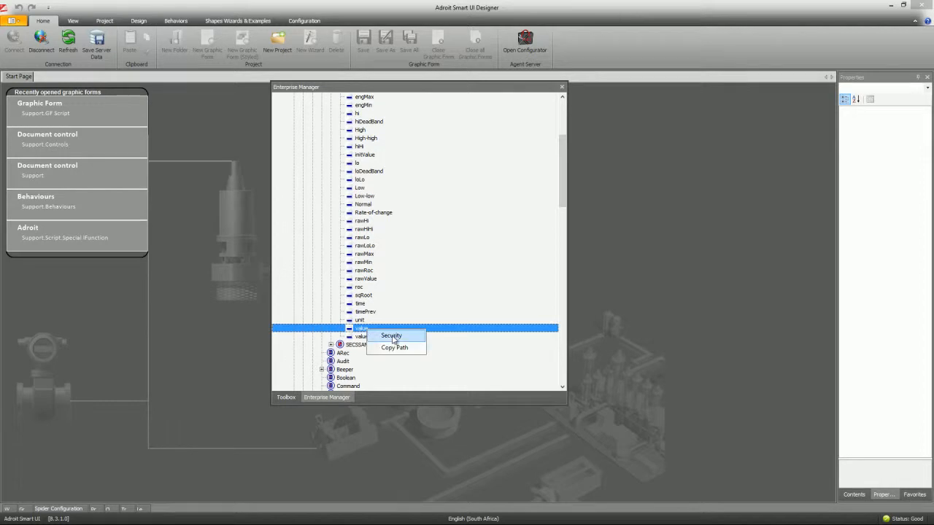
left_click(392, 337)
left_click(375, 169)
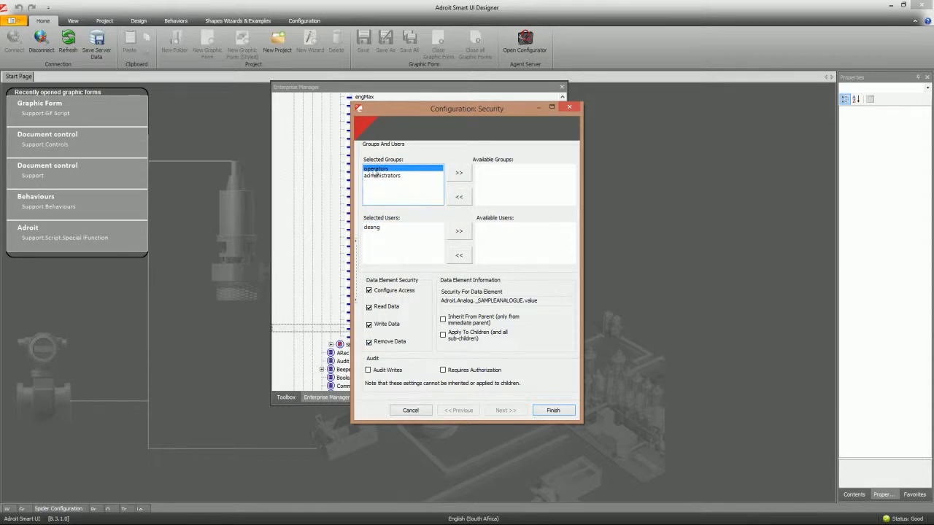
left_click(370, 325)
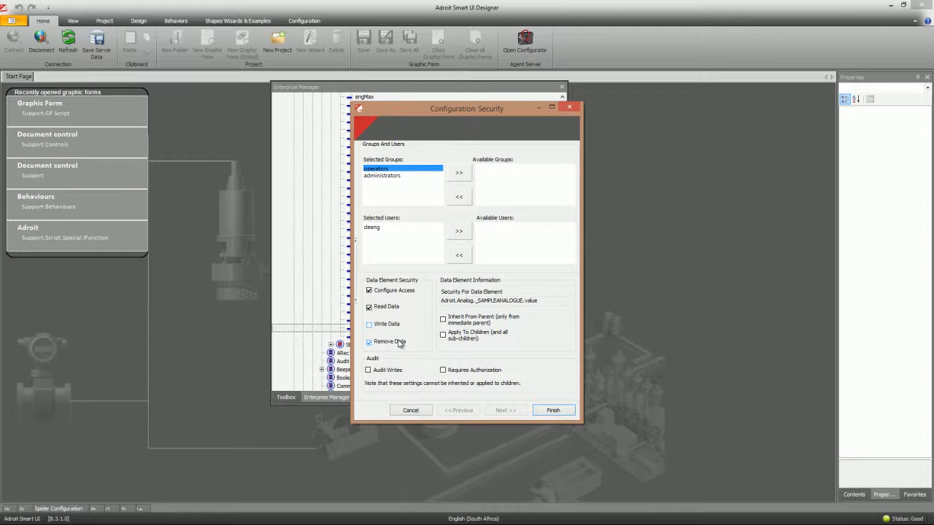
left_click(553, 410)
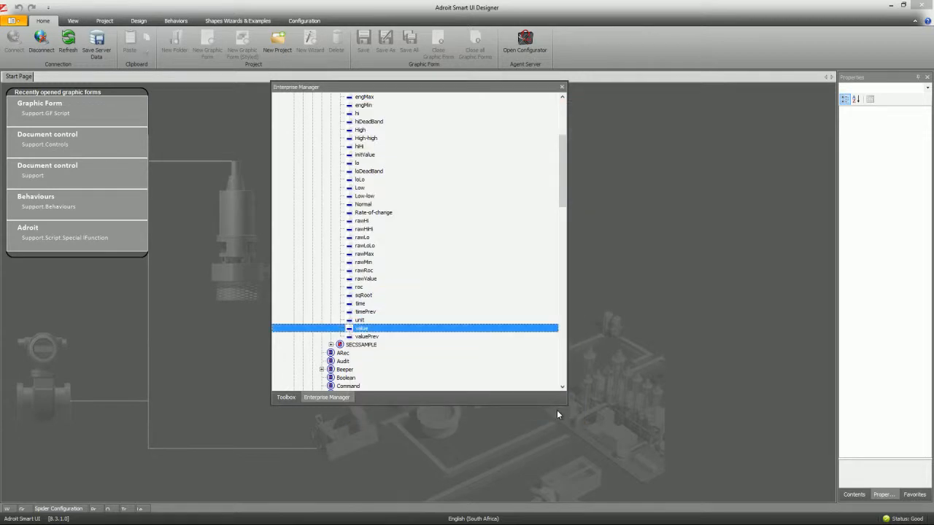
left_click_drag(563, 205, 562, 155)
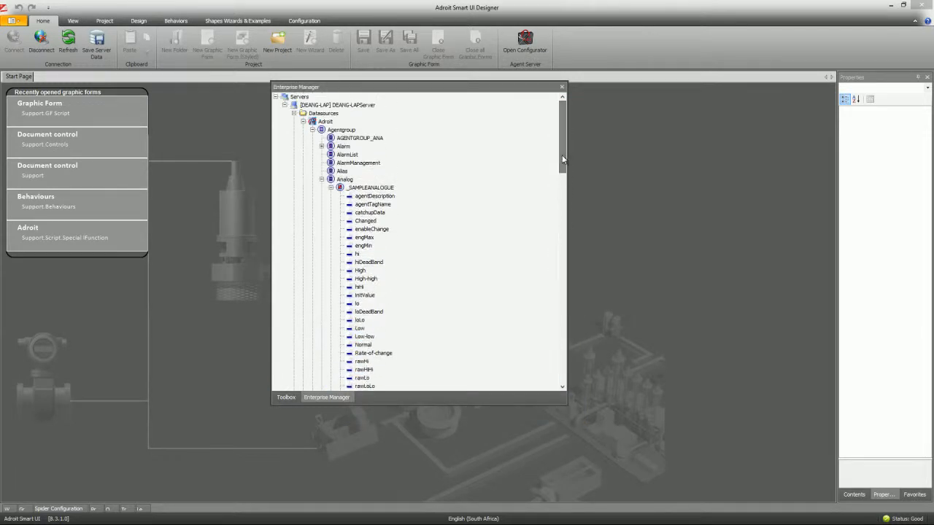
- Collapse Adroit and open the Eventlog configuration, closing it without changes
left_click(304, 121)
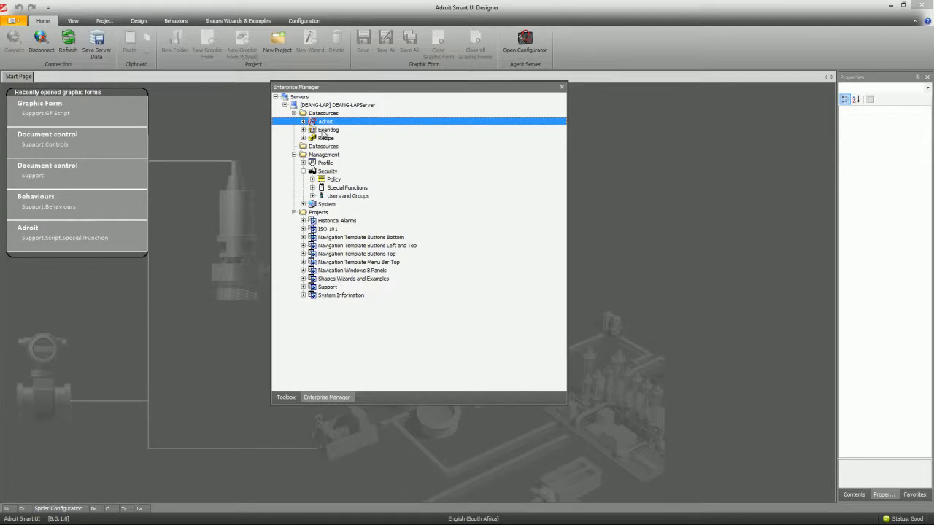
right_click(323, 132)
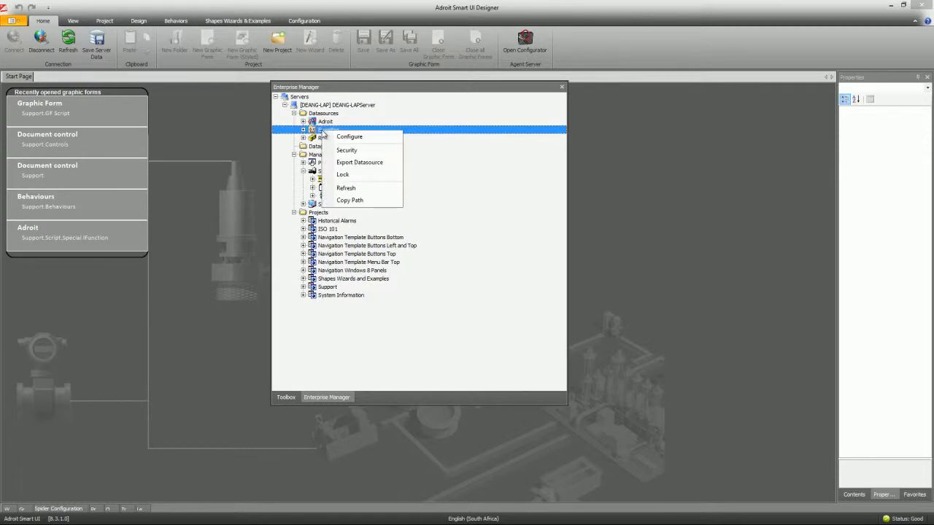
left_click(350, 137)
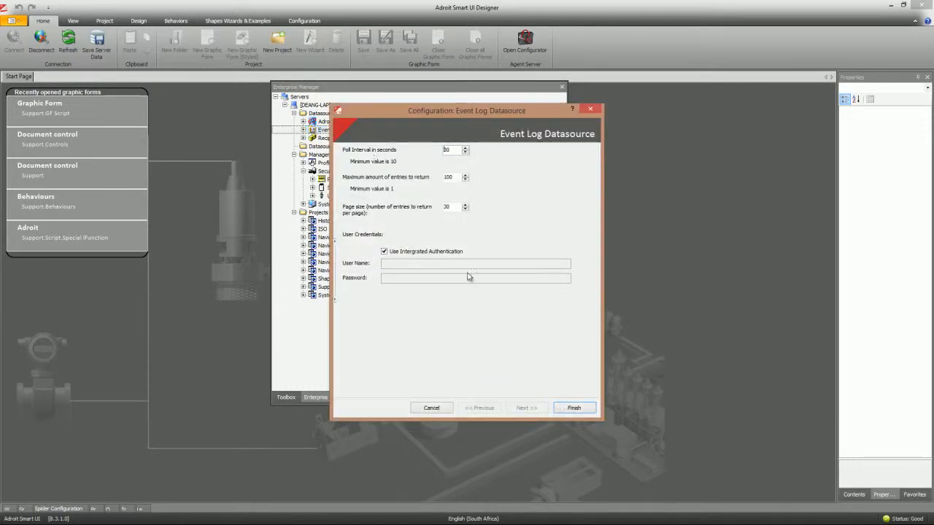
left_click(445, 405)
- Add operators to the Eventlog datasource security with Apply To Children, and finish
right_click(328, 129)
left_click(367, 149)
left_click(491, 172)
left_click(460, 197)
left_click(443, 335)
left_click(375, 176)
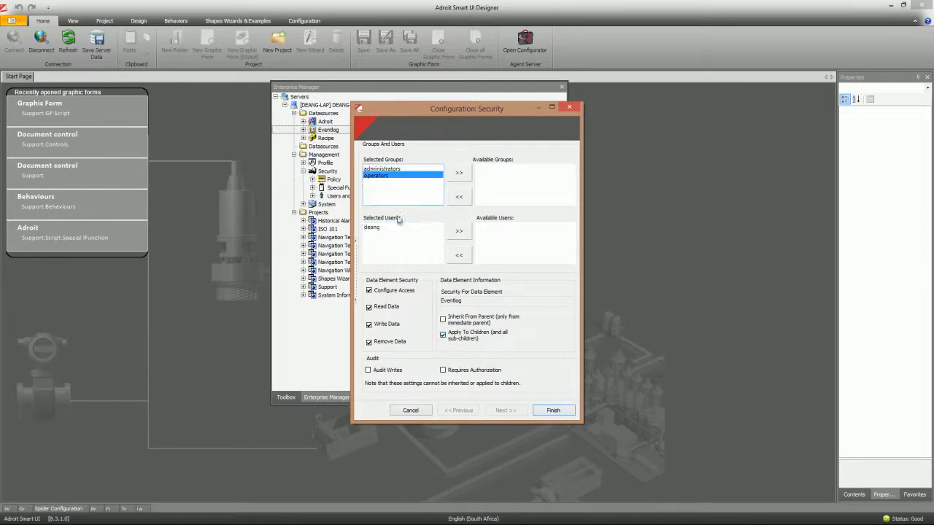
left_click(554, 411)
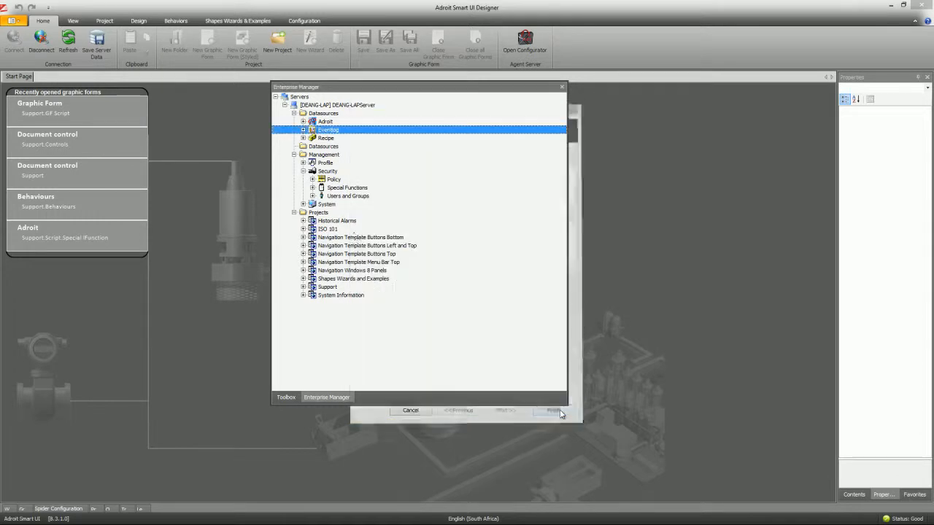
- Add operators to the Recipe datasource security with Write Data unticked, and finish
right_click(318, 139)
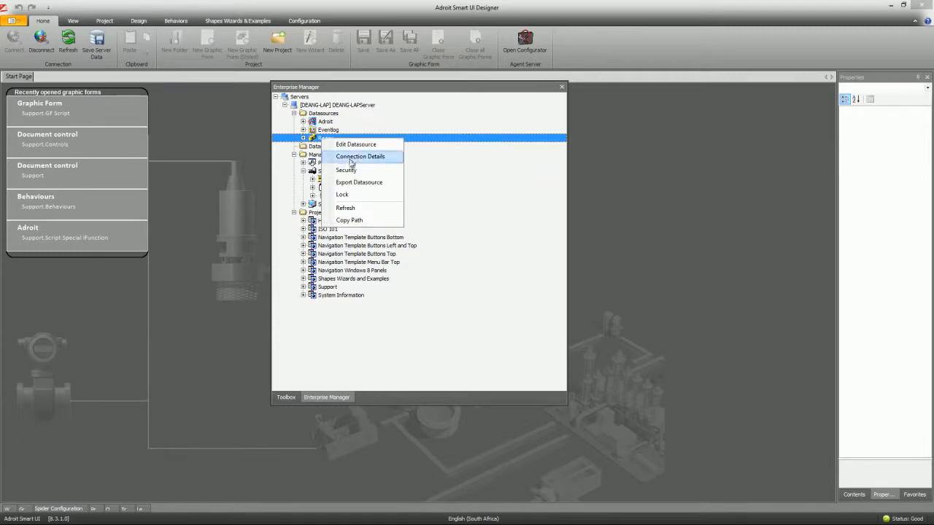
left_click(346, 207)
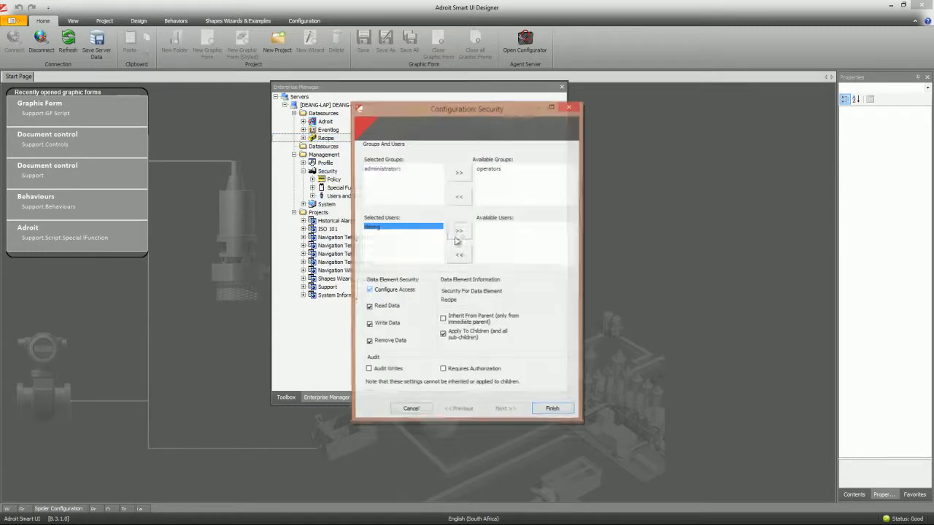
double_click(493, 171)
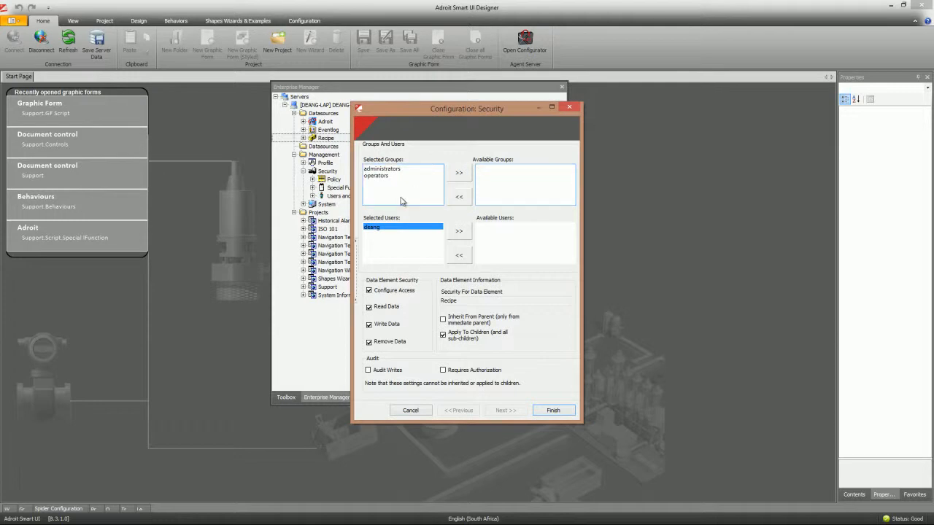
left_click(381, 176)
left_click(369, 325)
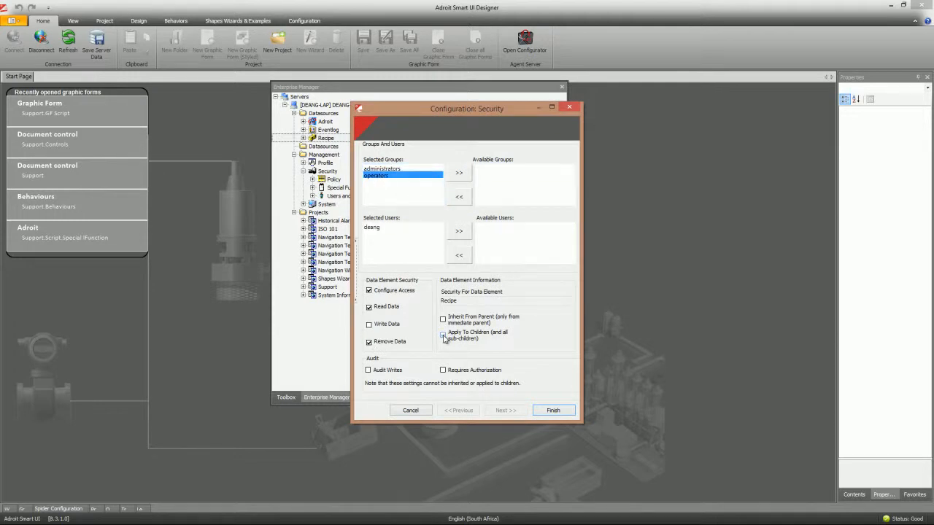
left_click(553, 411)
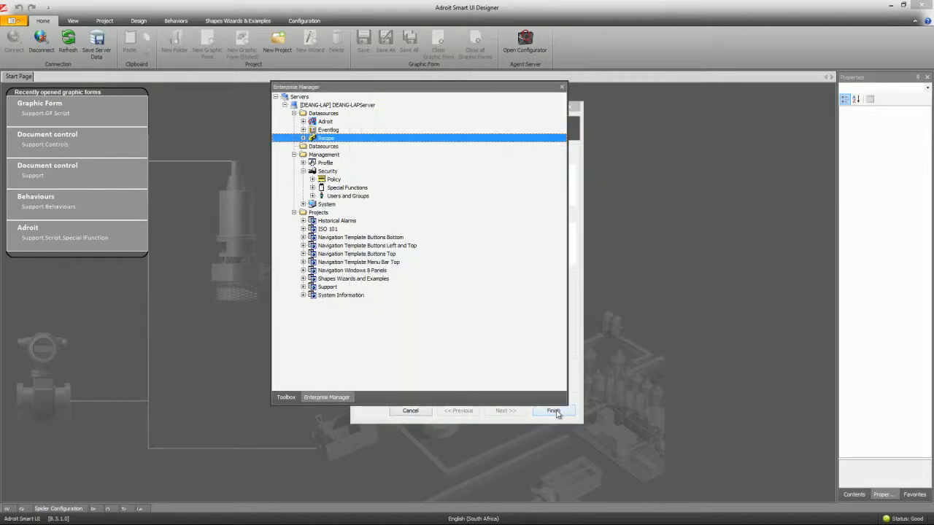
- Inspect the Recipe Operator table's security without changes, then collapse the Recipe and Security branches
left_click(304, 139)
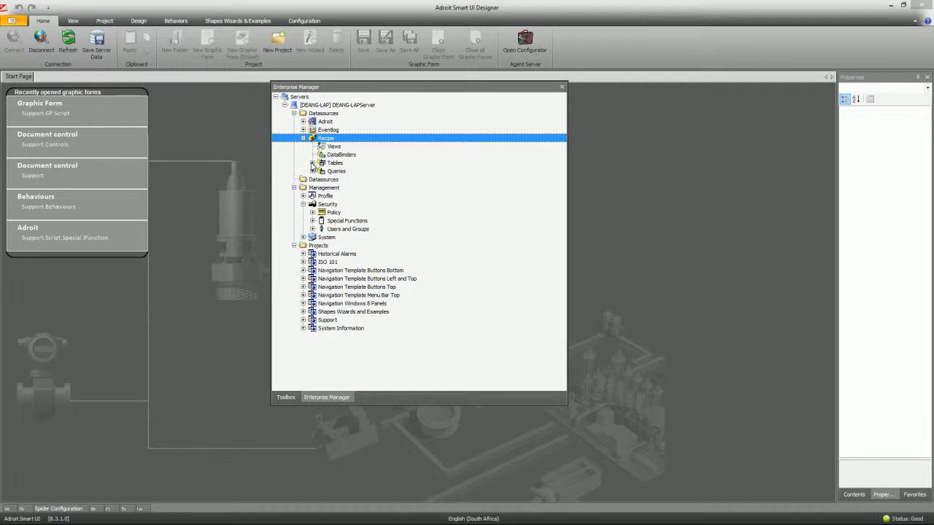
left_click(312, 163)
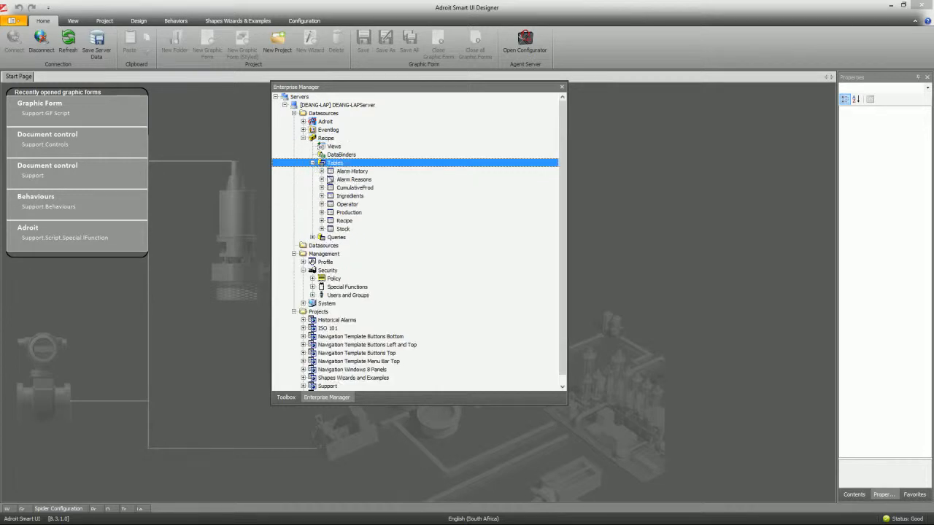
right_click(347, 205)
left_click(372, 226)
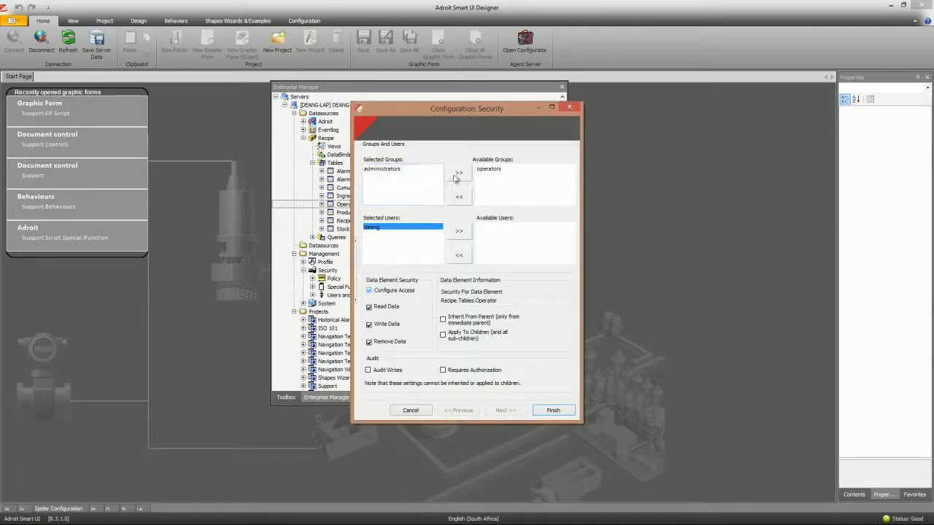
left_click(420, 412)
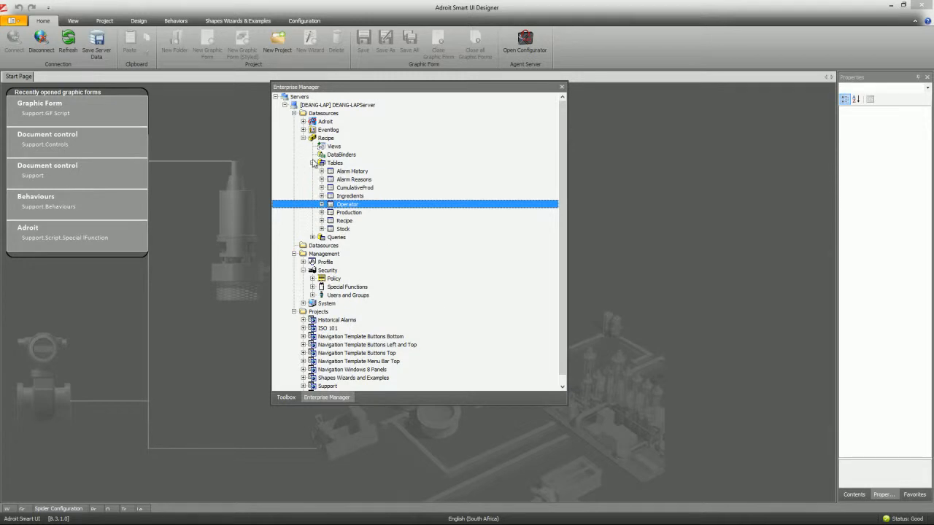
left_click(313, 162)
left_click(303, 139)
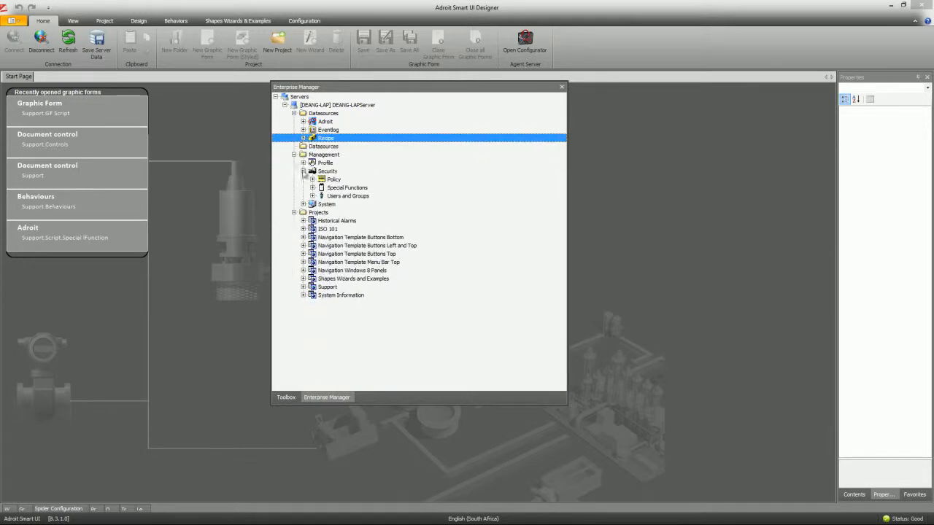
left_click(304, 173)
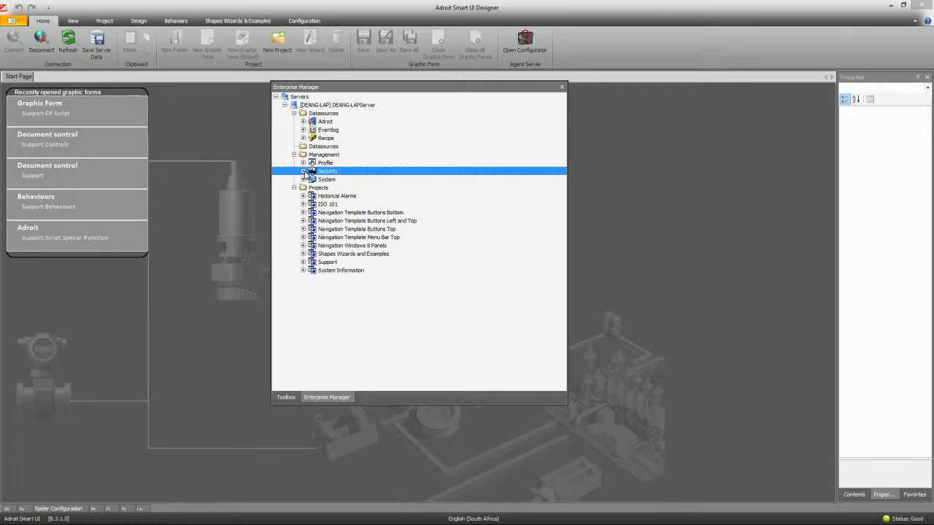
- Add a 'Security Example' project under Projects and create a new Graphic Form in it
left_click(324, 264)
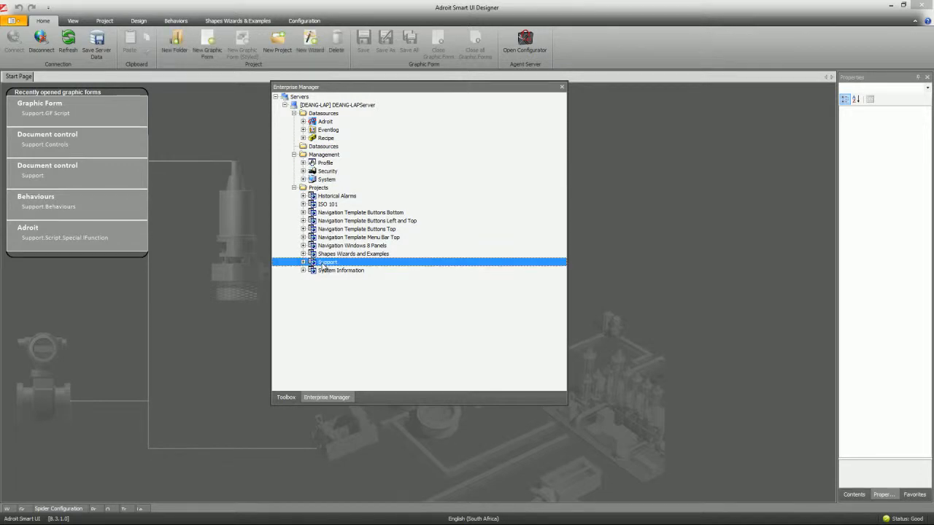
right_click(319, 189)
left_click(346, 194)
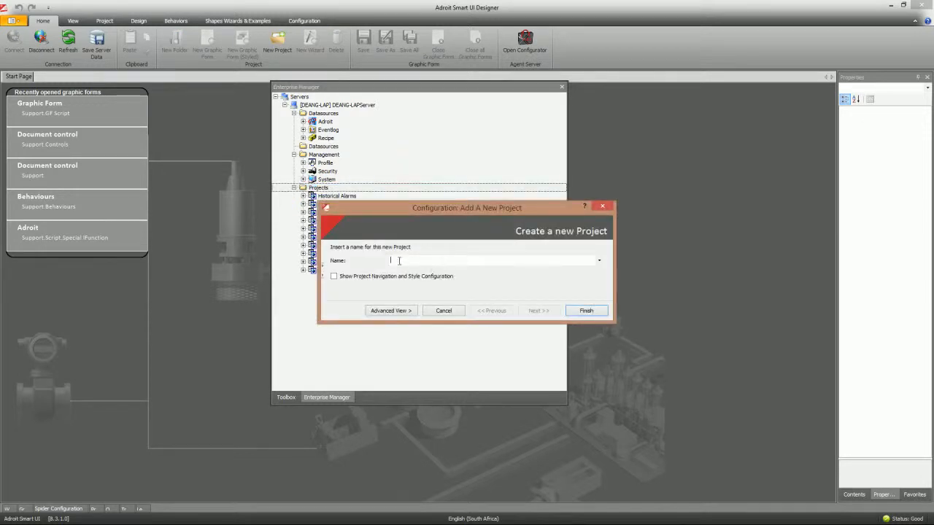
type("Security Example")
left_click(586, 310)
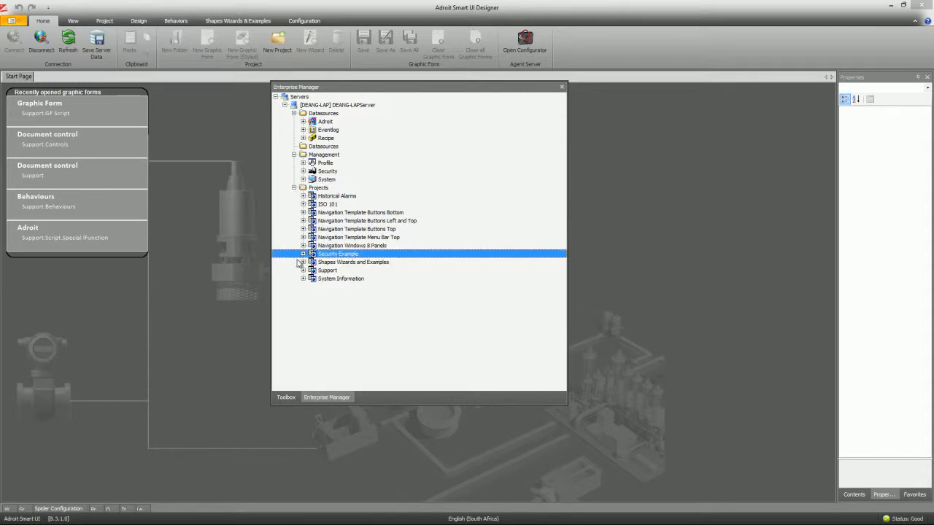
left_click(303, 254)
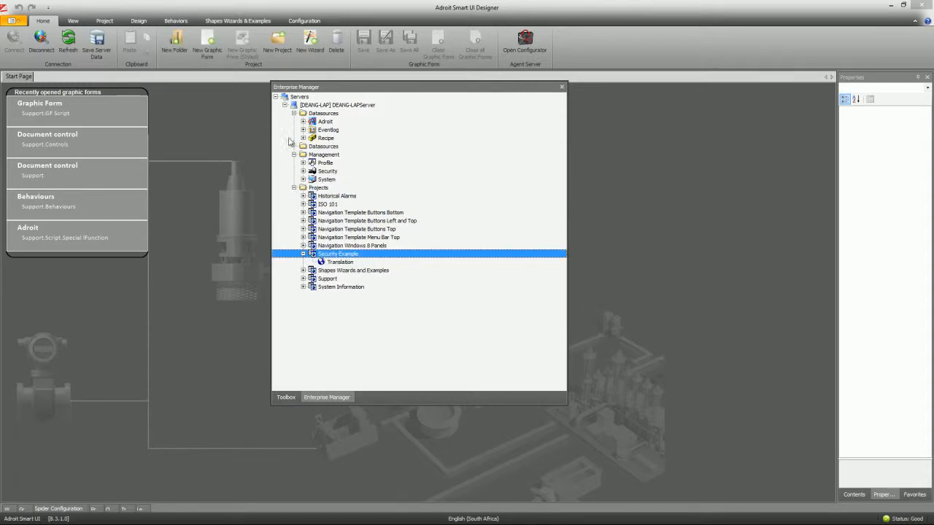
left_click(206, 42)
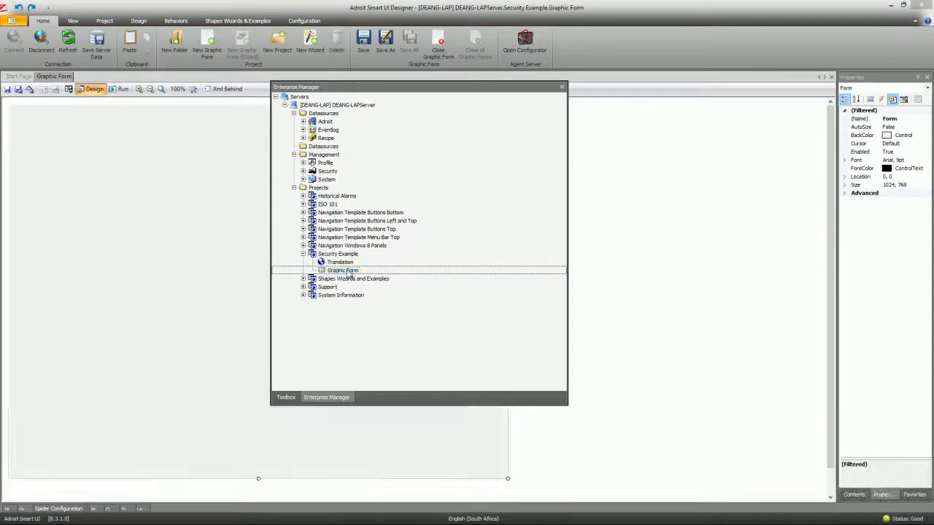
- Keep the default Graphic Form name, dock the tree, and draw a Button on the form
left_click(348, 335)
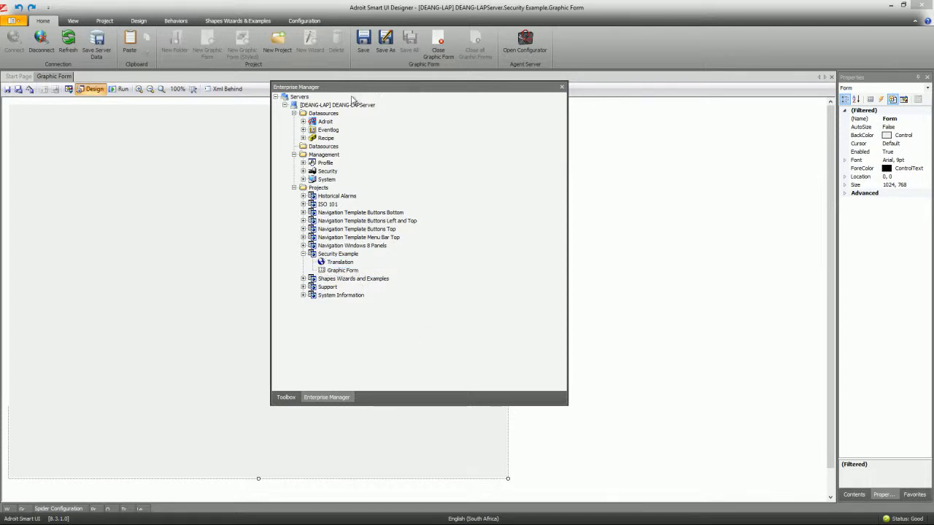
double_click(383, 88)
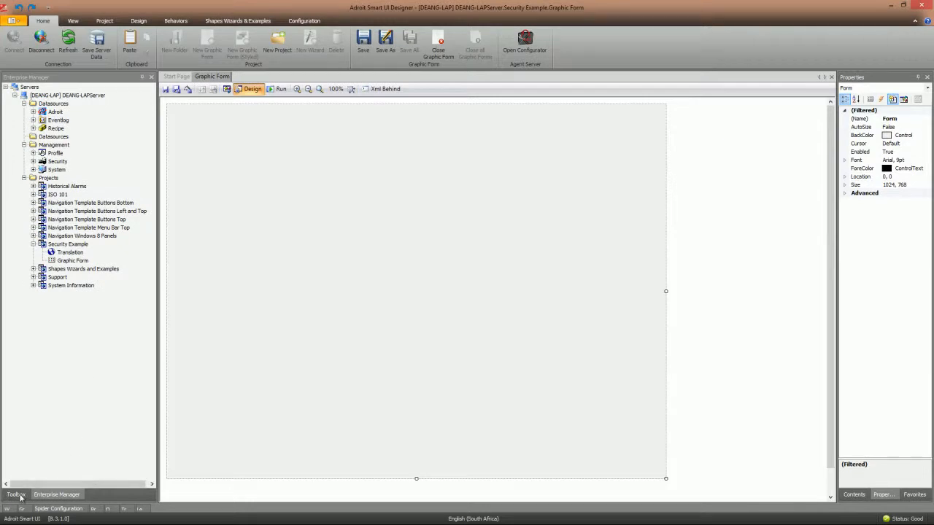
left_click(15, 495)
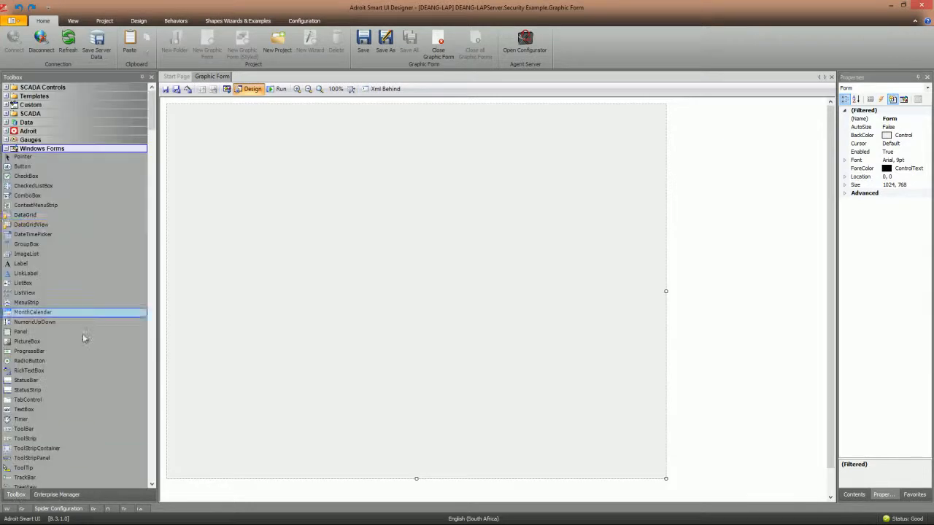
left_click(35, 169)
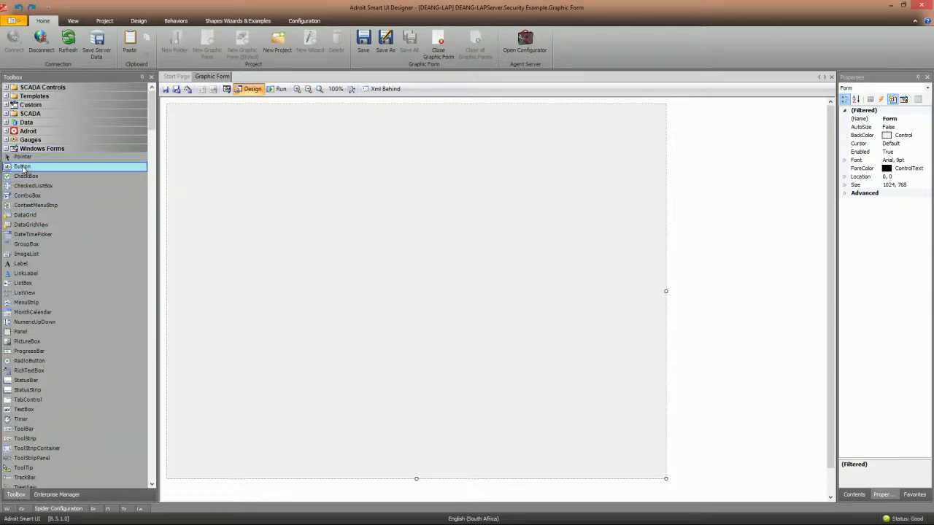
left_click(285, 154)
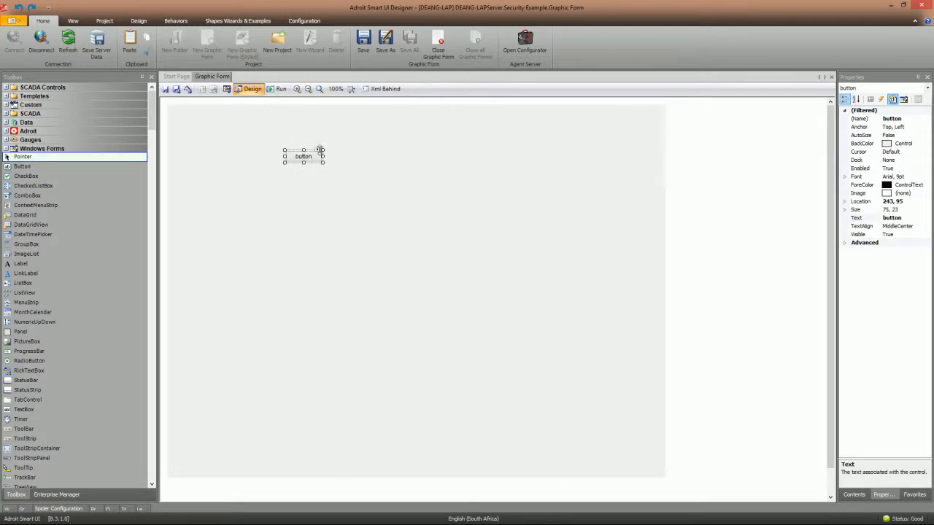
- Add a Display Value behaviour to the button and browse for its data element
left_click(318, 149)
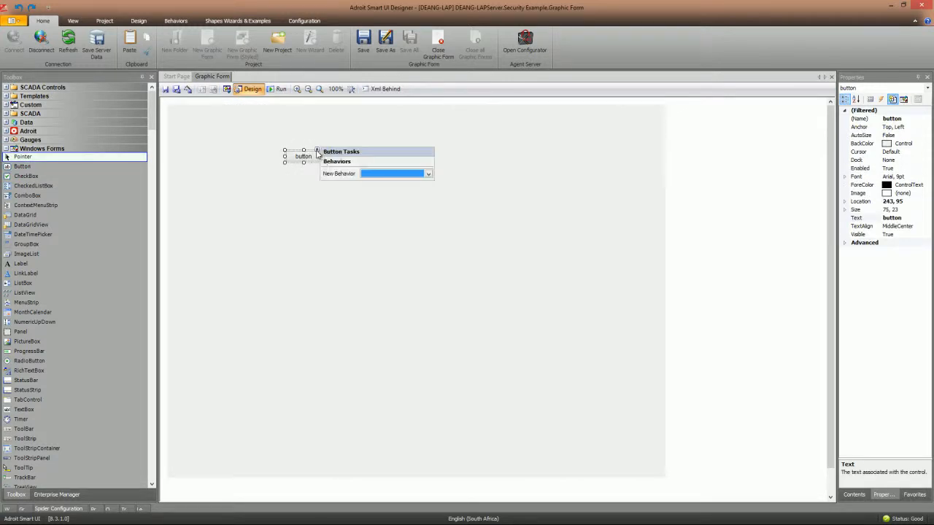
left_click(428, 173)
left_click(375, 197)
left_click(550, 254)
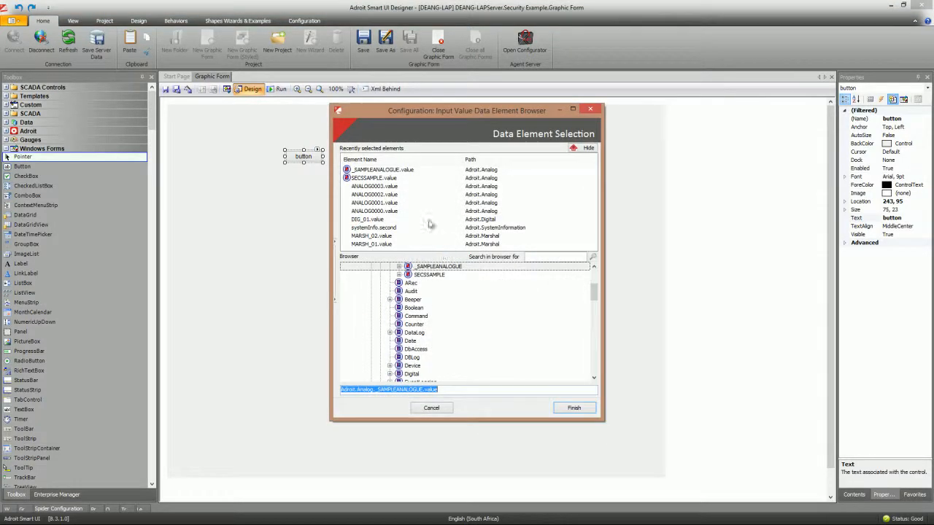
- Bind the Display Value behaviour to _SAMPLEANALOGUE.value and confirm it
left_click(379, 170)
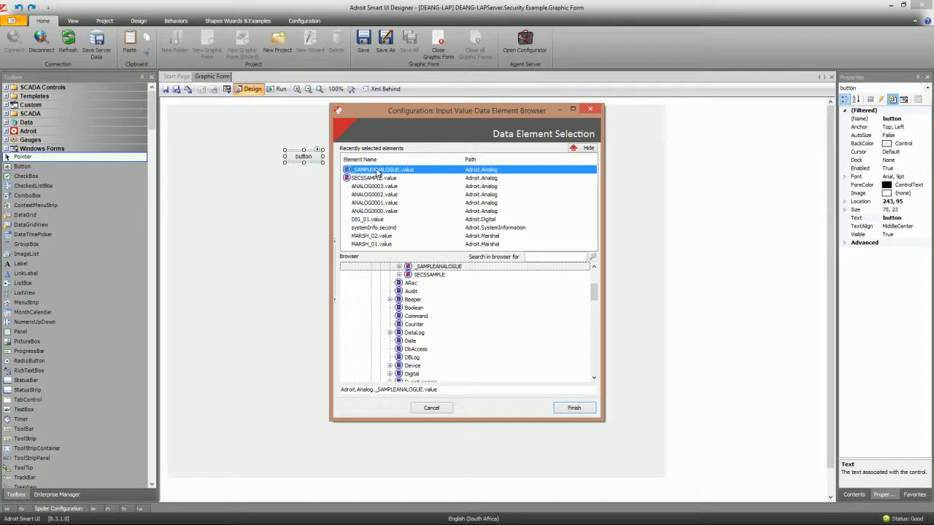
left_click(575, 408)
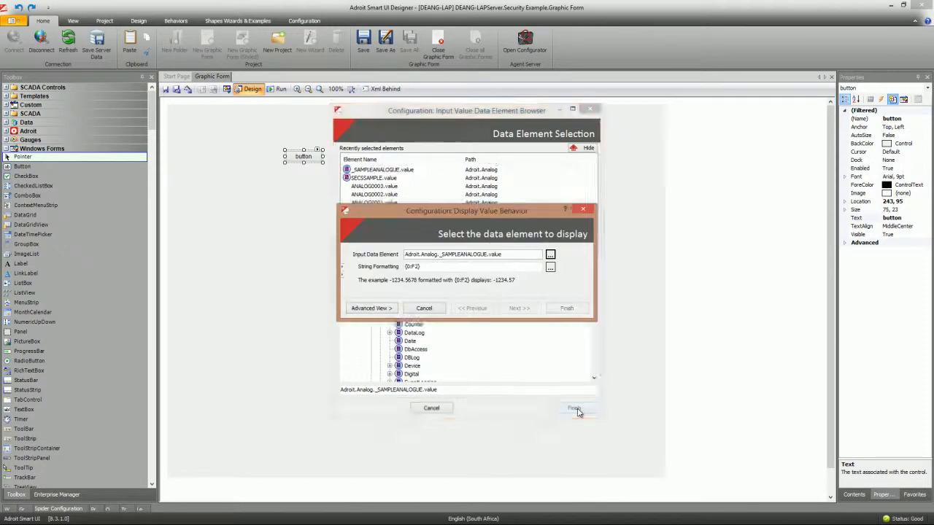
left_click(574, 312)
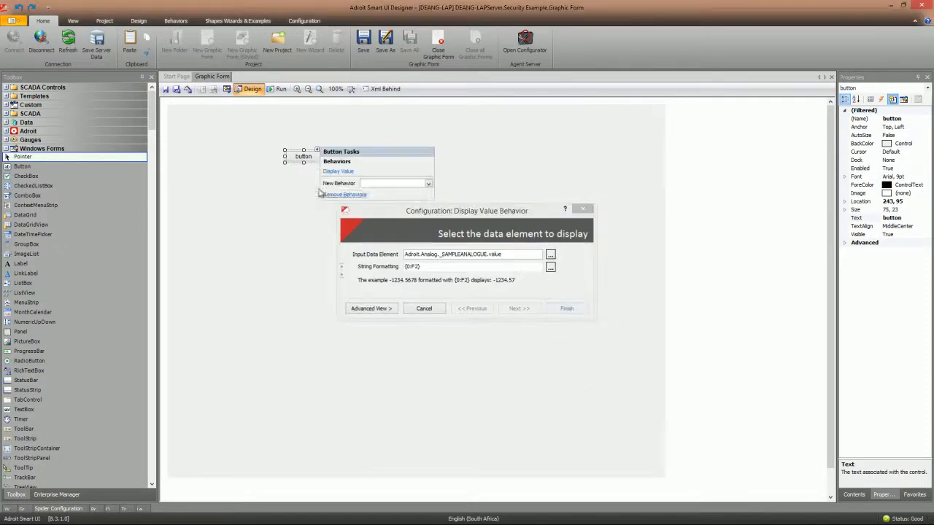
- Add an Operator Action doing Data Entry on _SAMPLEANALOGUE.value, range 0–100
left_click(429, 184)
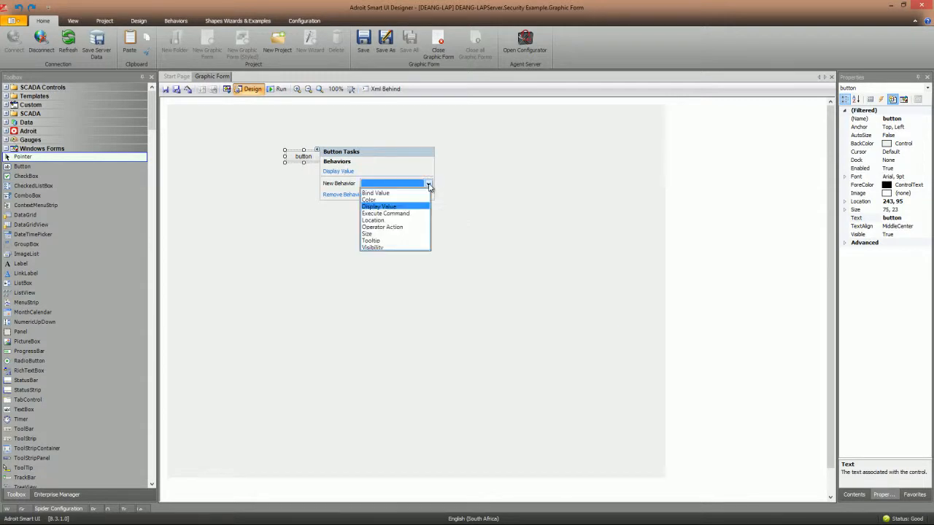
left_click(380, 228)
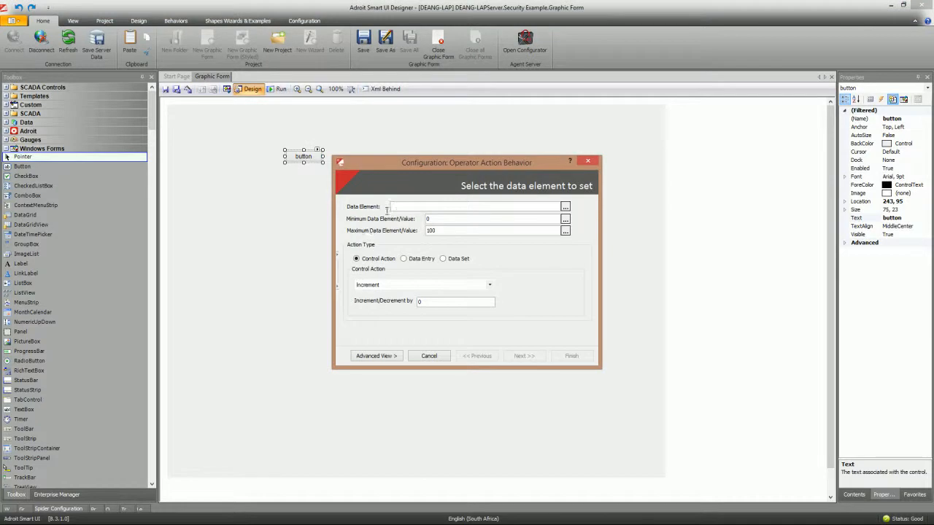
left_click(565, 207)
left_click(376, 169)
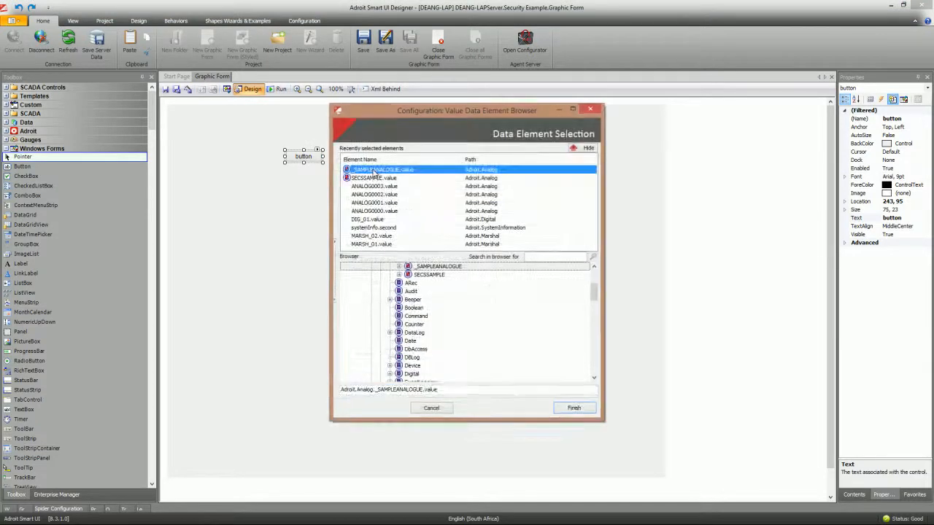
left_click(576, 408)
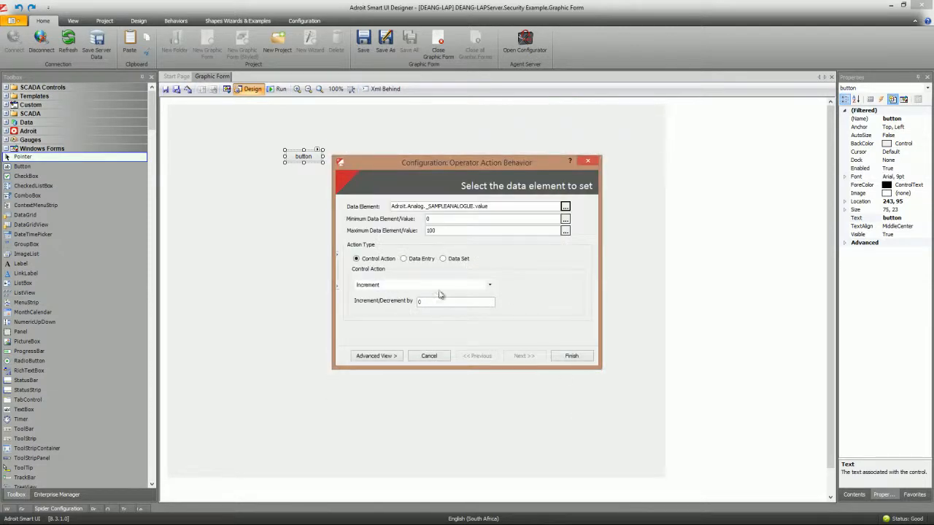
left_click(403, 259)
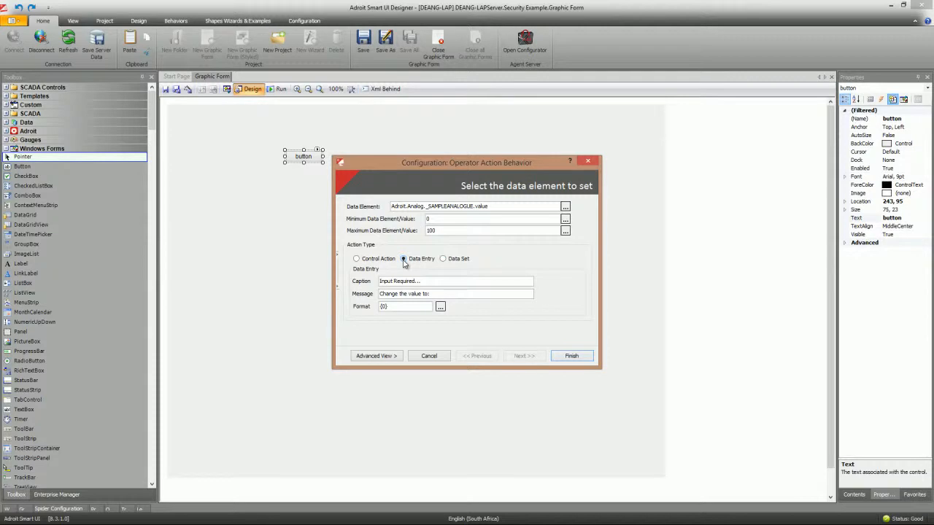
left_click(571, 356)
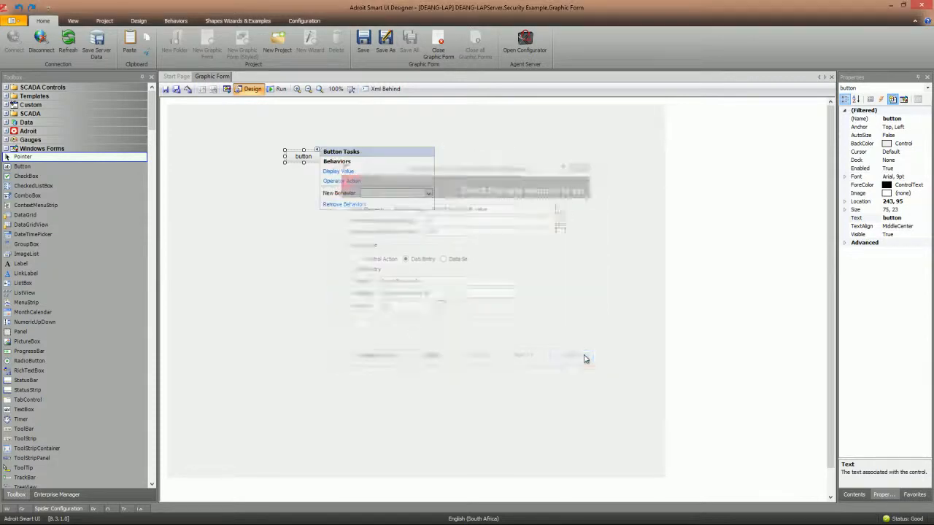
- Save the graphic form and log in to the server through the Login dialog
left_click(165, 90)
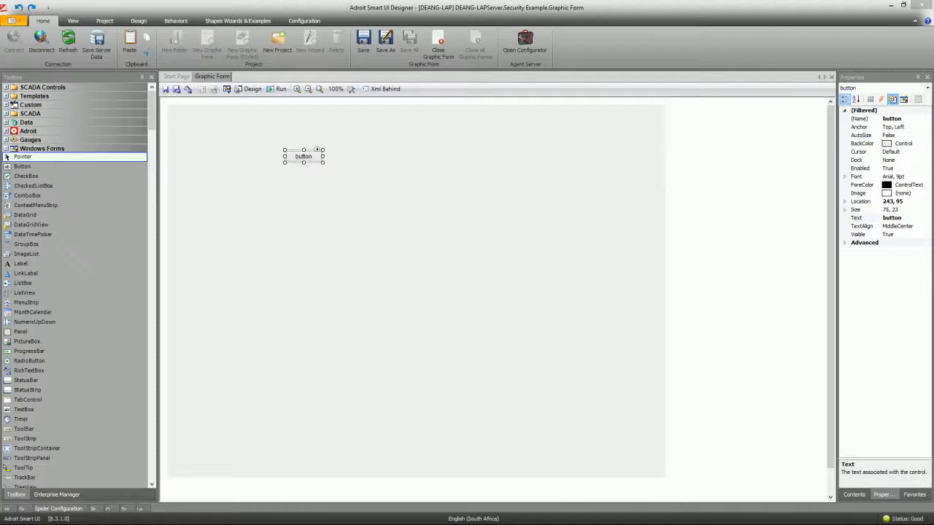
left_click_drag(0, 64, 475, 76)
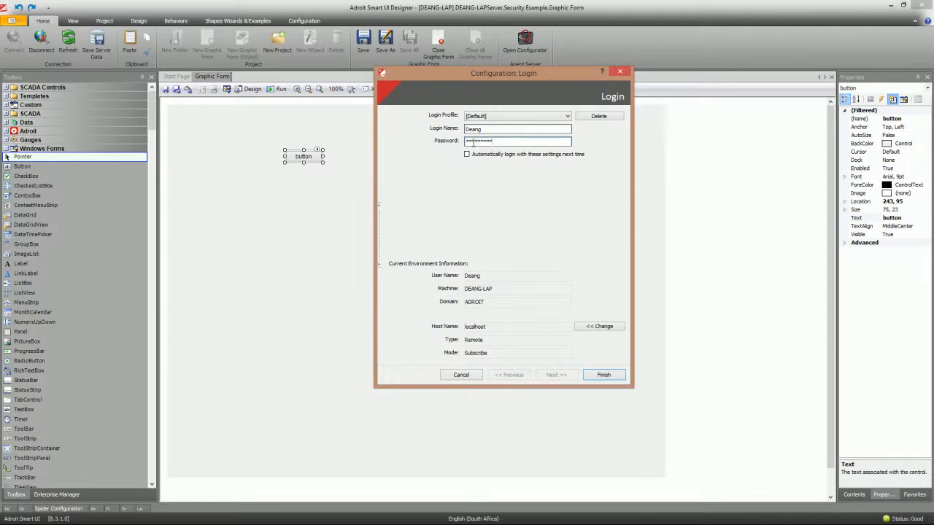
left_click(604, 375)
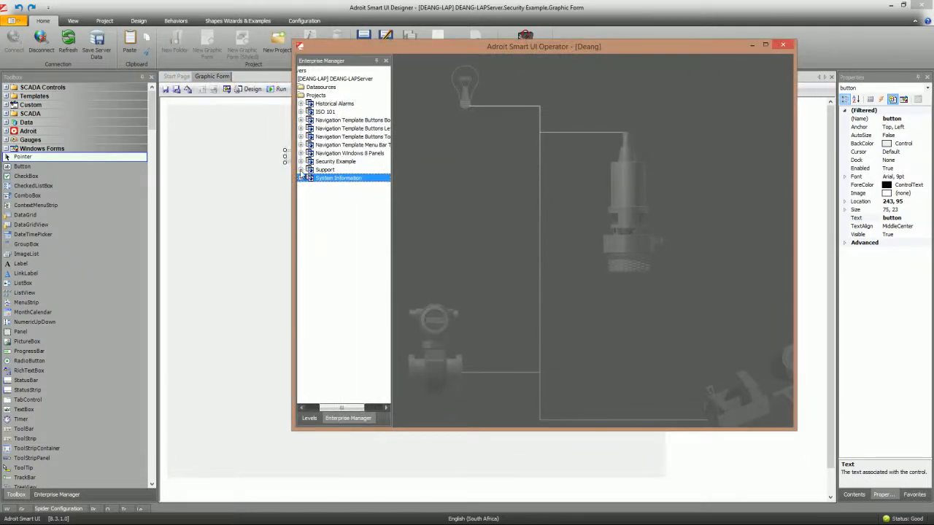
- Open Security Example's Graphic Form in Operator and change the value from 10.00 to 12
double_click(326, 162)
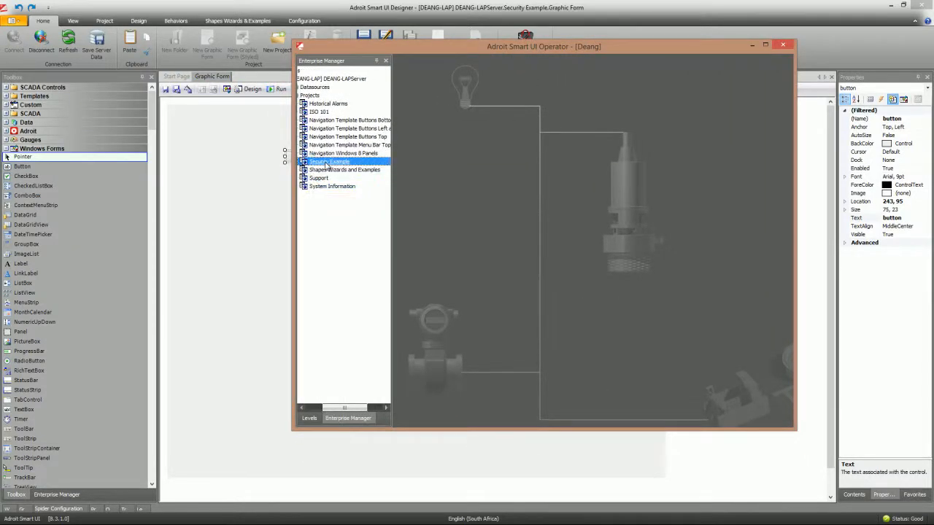
double_click(312, 169)
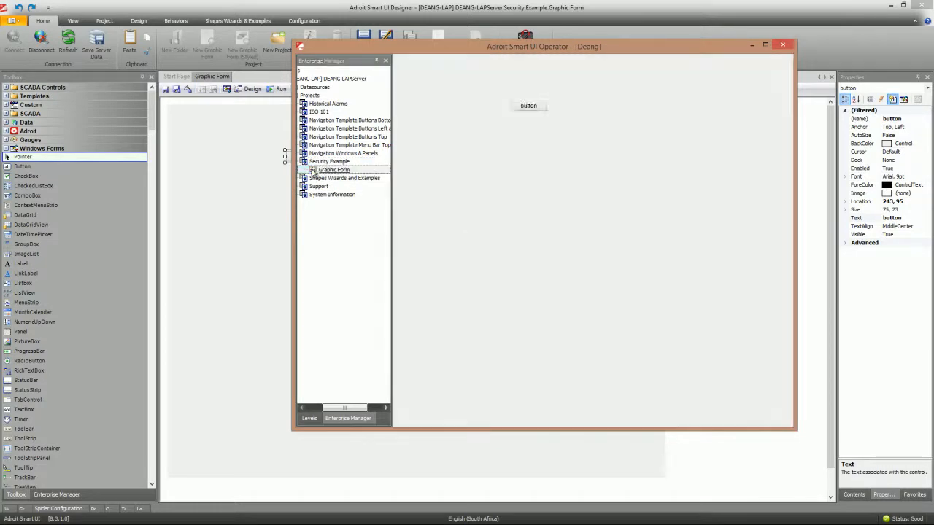
left_click(530, 106)
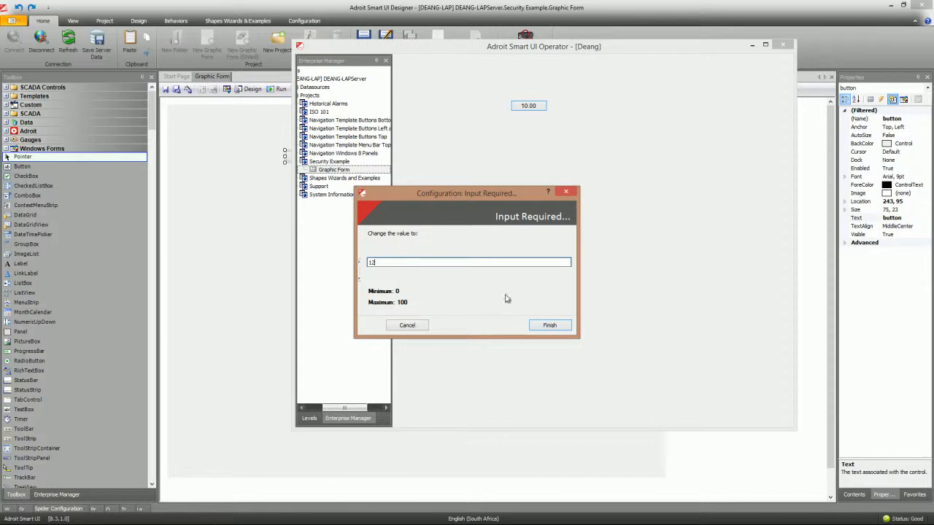
left_click(551, 325)
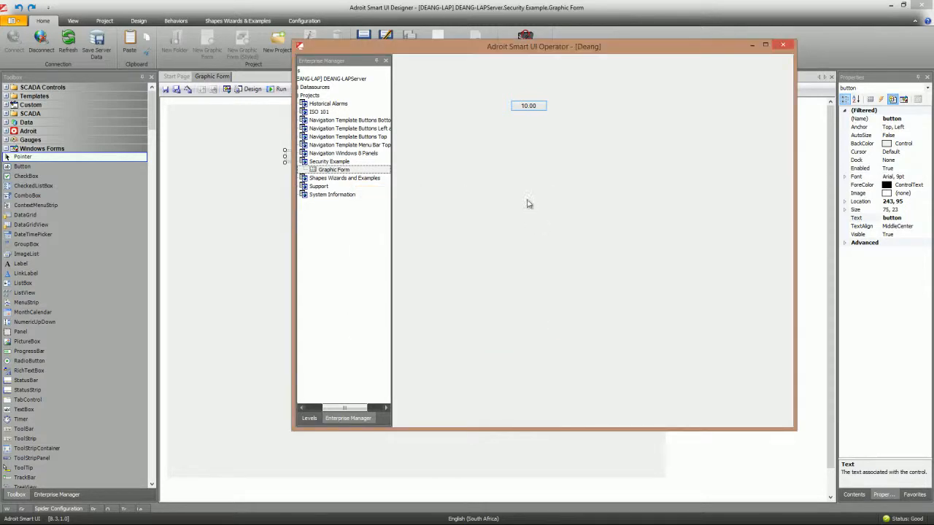
left_click_drag(538, 57, 488, 80)
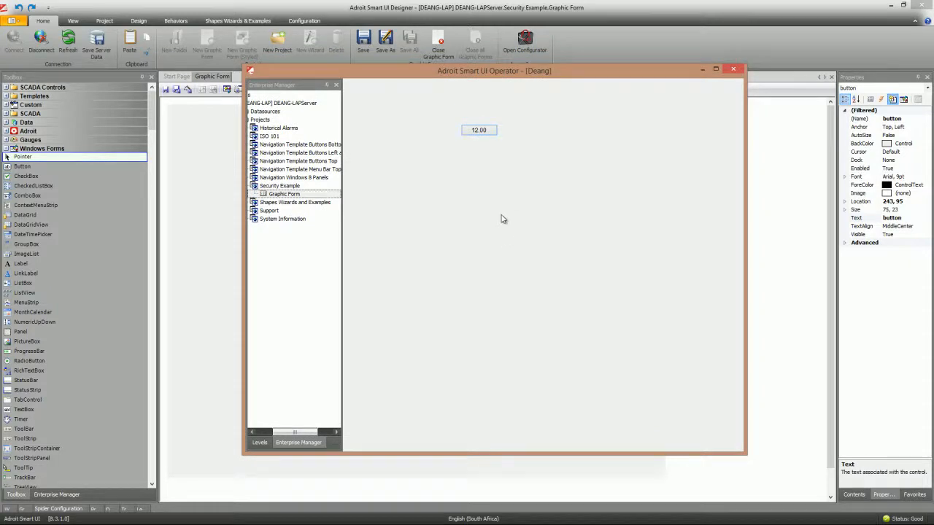
- Log off, log back in under the new operator profile with no projects, and minimise Operator
key("alt+F4")
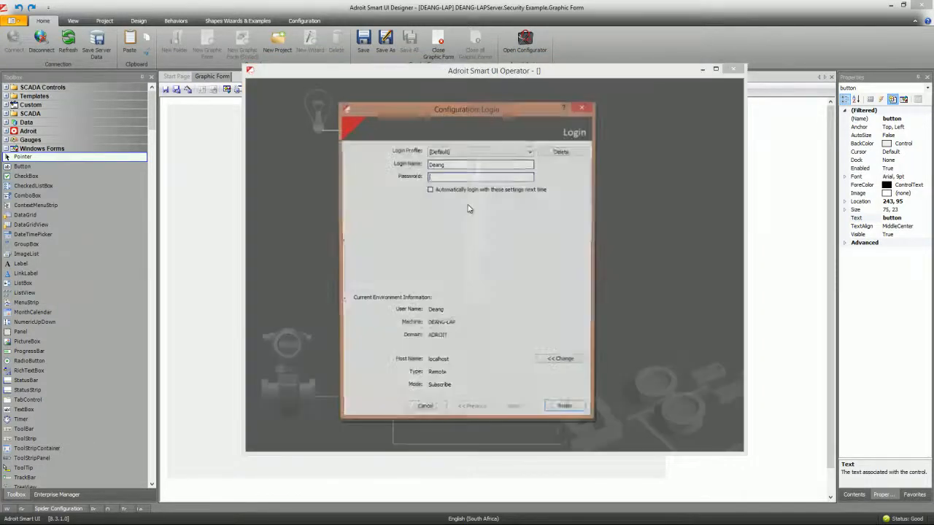
type("OP")
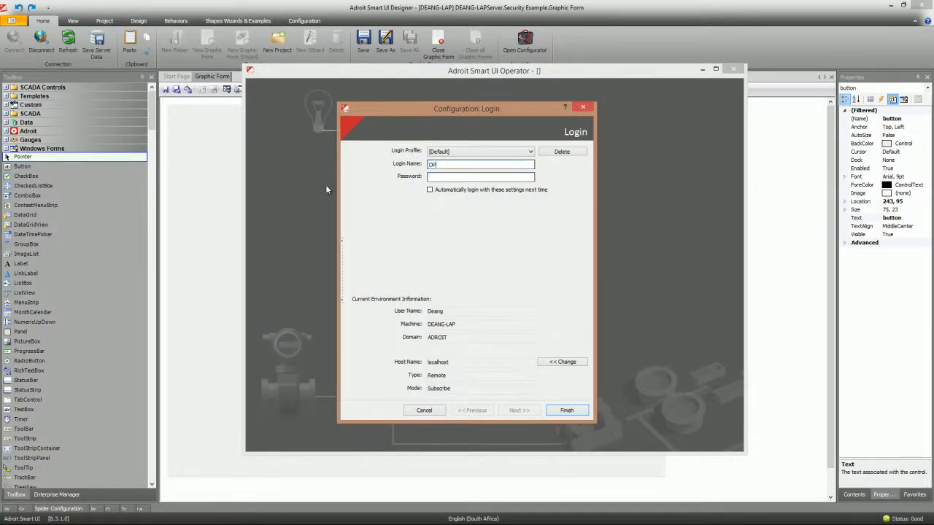
type("_1")
left_click(566, 410)
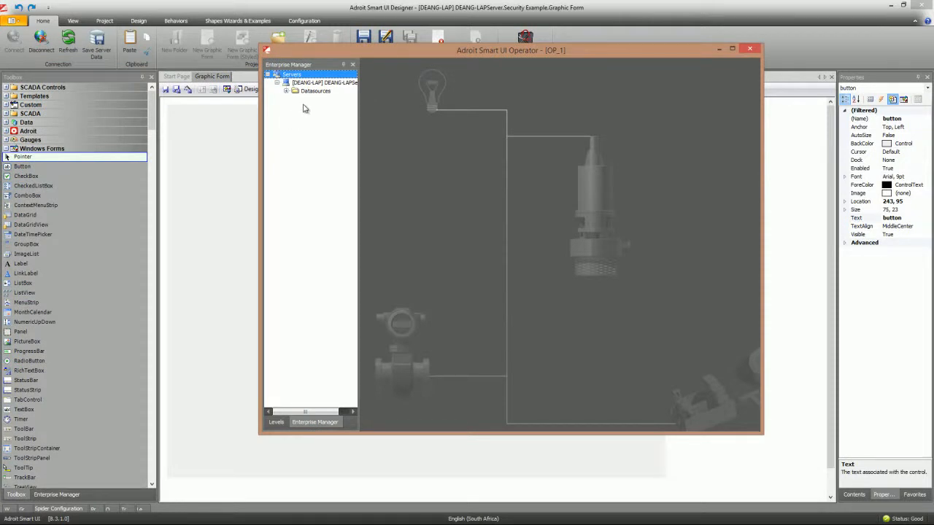
left_click(297, 111)
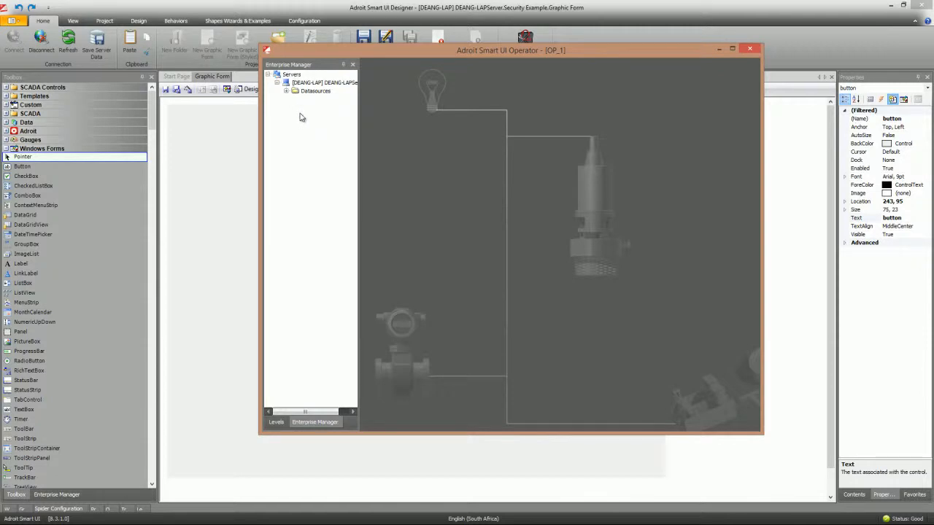
left_click(718, 48)
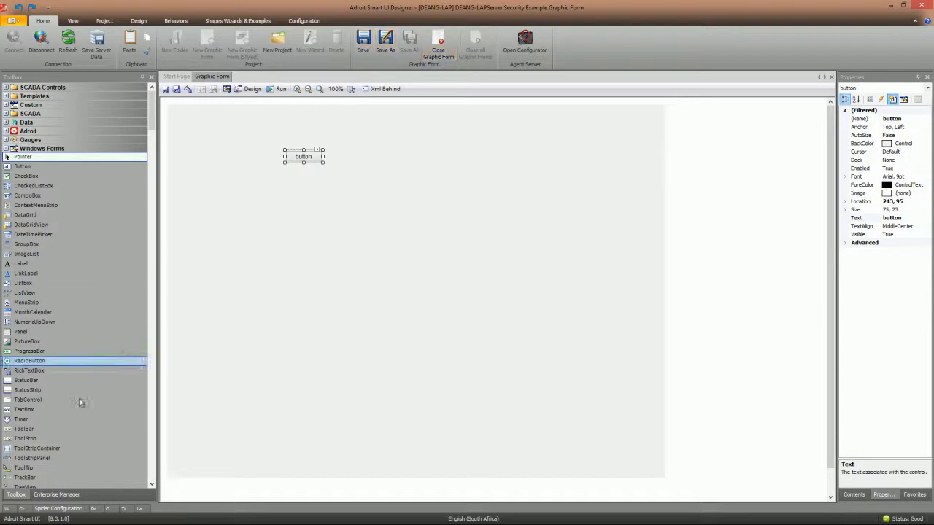
- Add the operators group to Security Example's security settings and save the server data
left_click(54, 495)
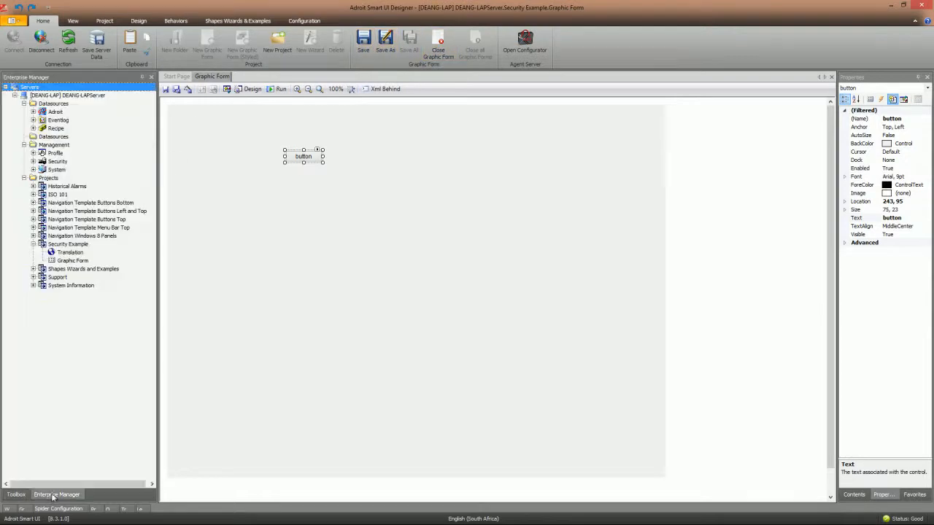
left_click(63, 247)
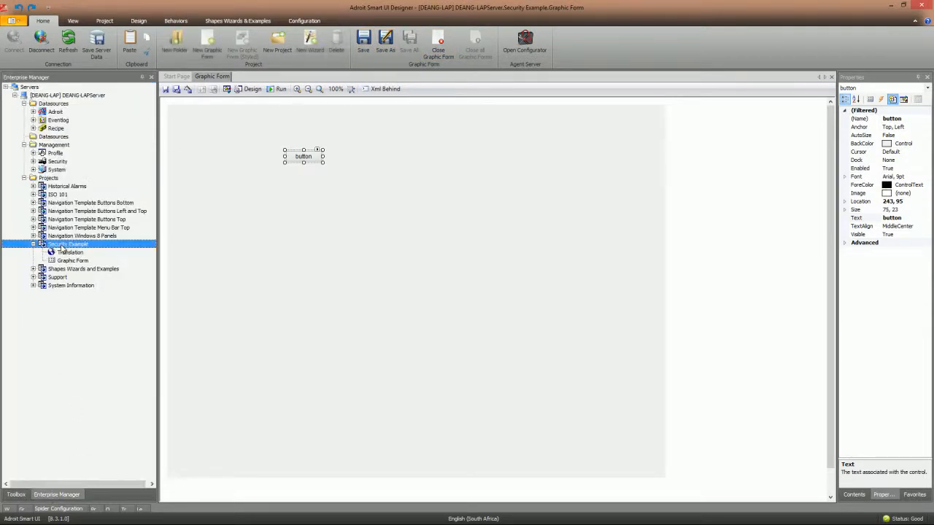
right_click(62, 248)
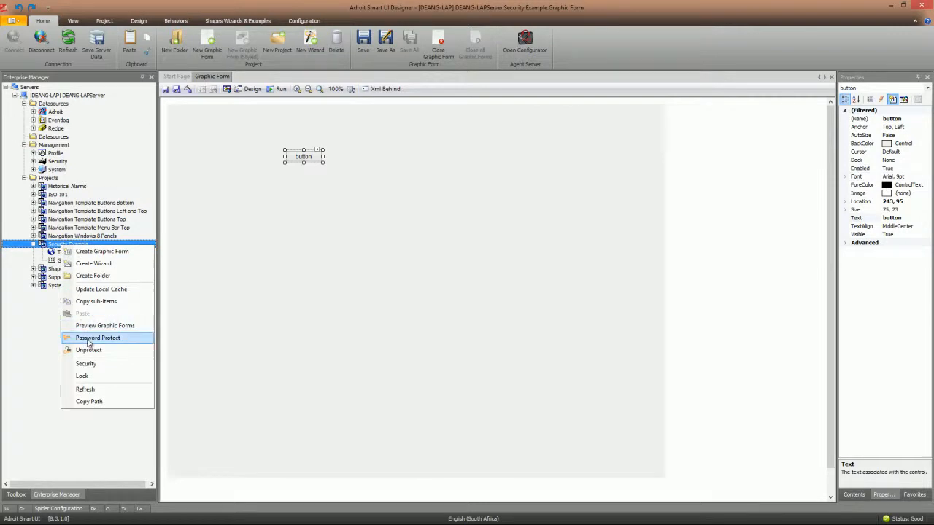
left_click(86, 363)
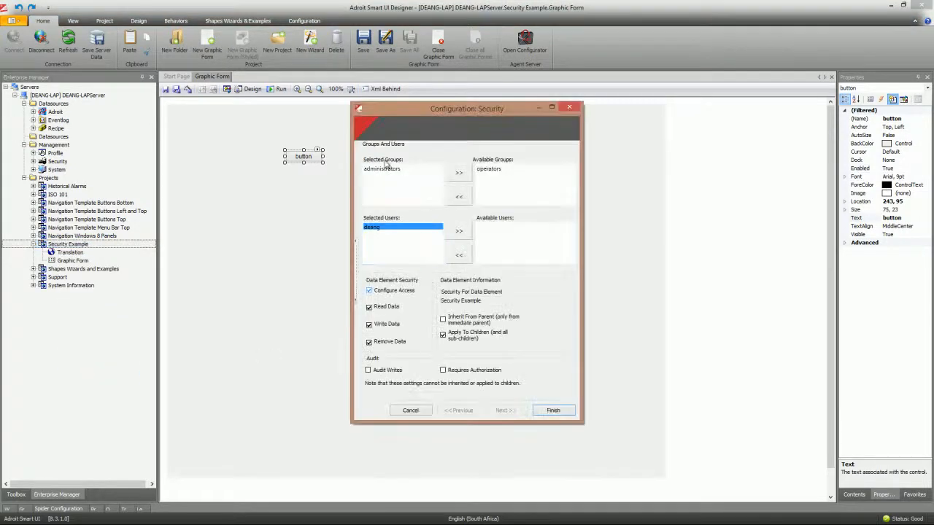
left_click(500, 171)
double_click(494, 170)
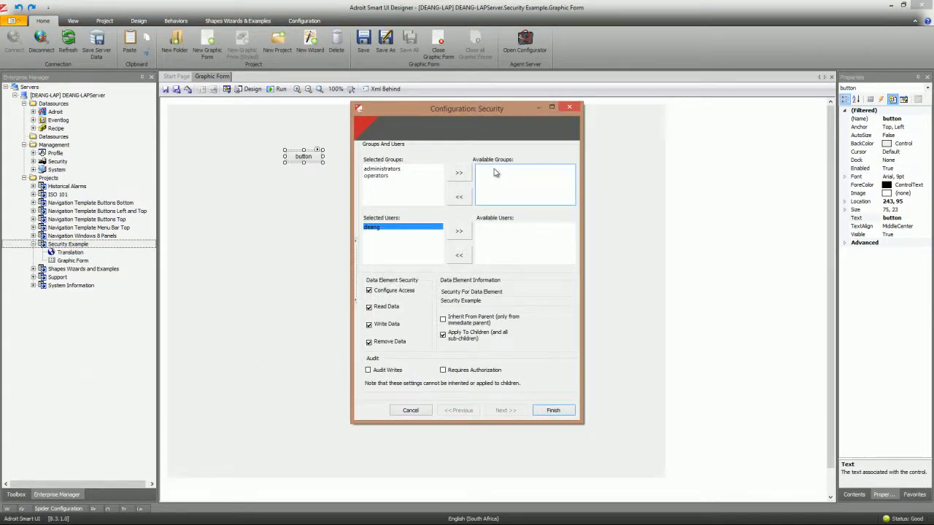
left_click(380, 177)
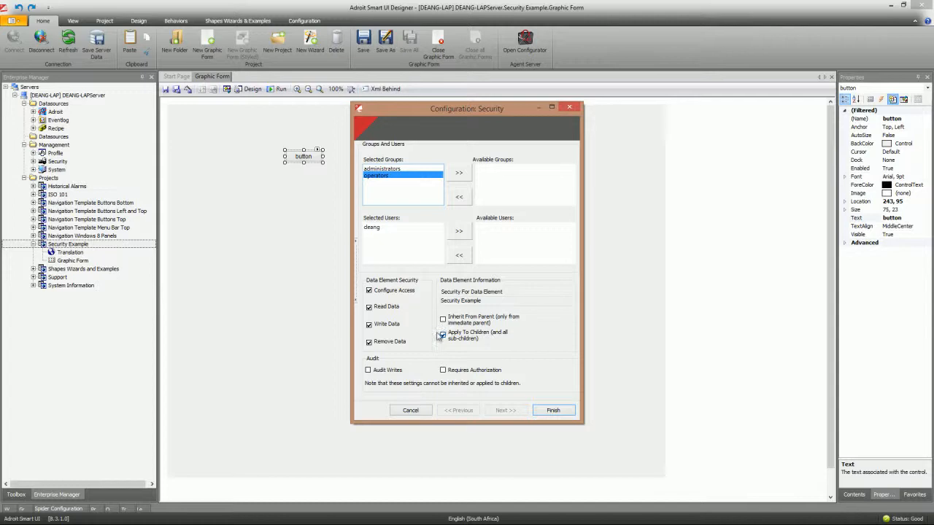
left_click(553, 410)
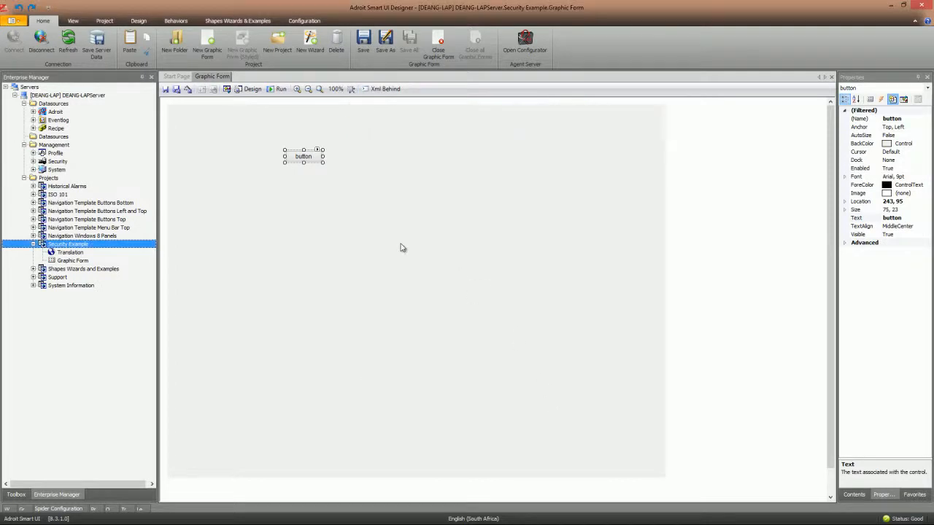
left_click(100, 51)
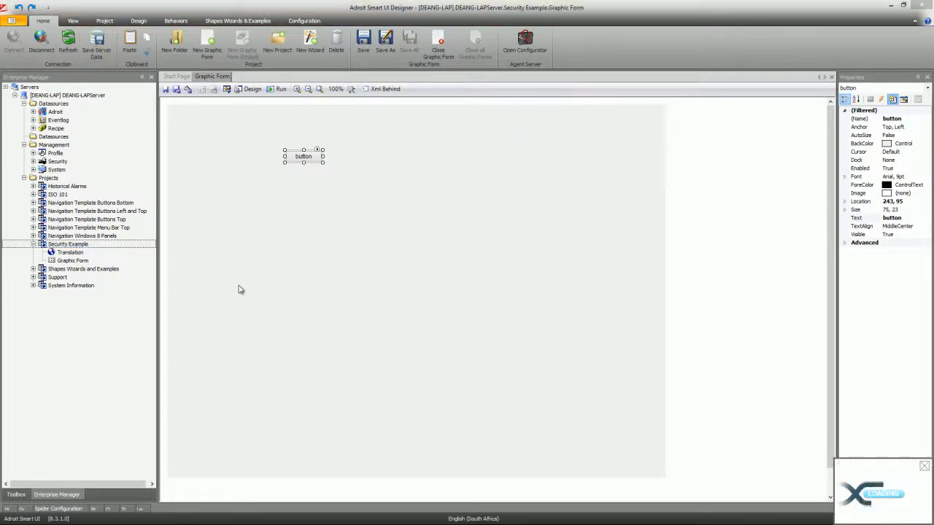
- Dismiss the save confirmation, refresh the server in Operator and open Security Example's Graphic Form
left_click(499, 297)
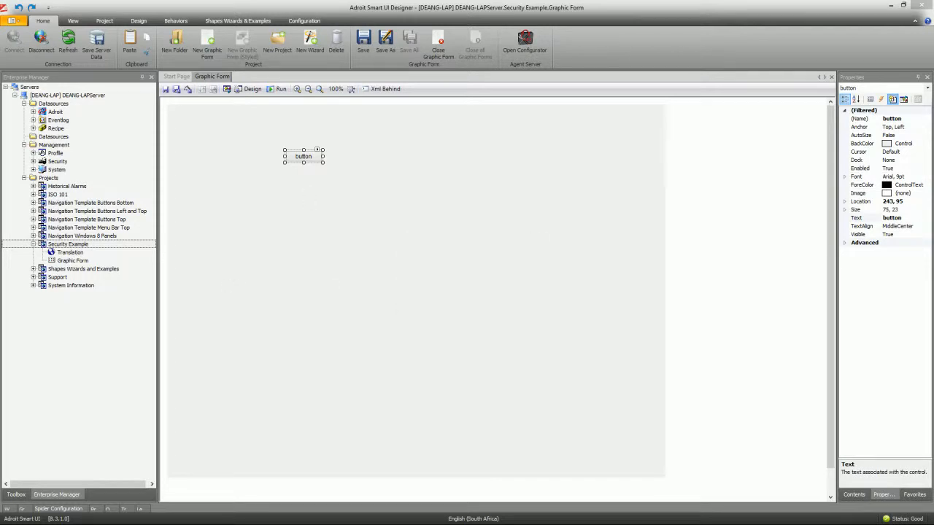
key("alt+Tab")
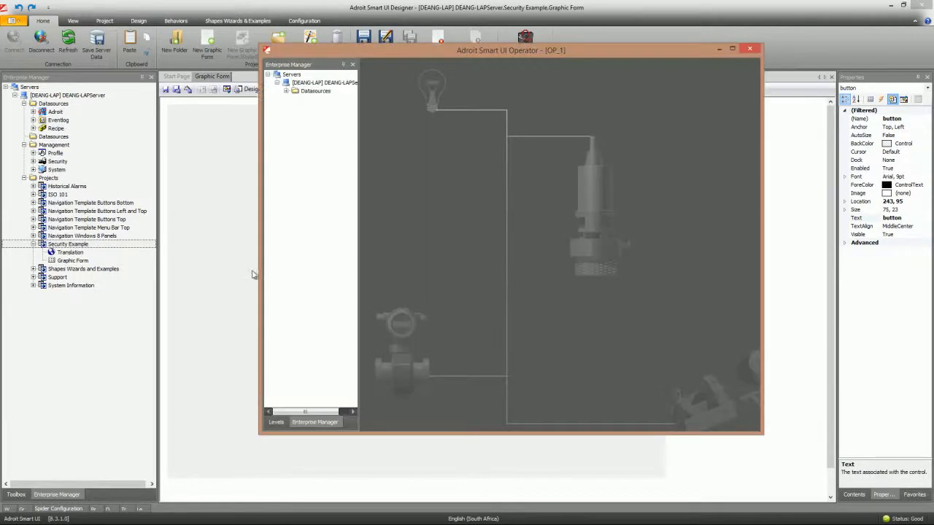
left_click(296, 76)
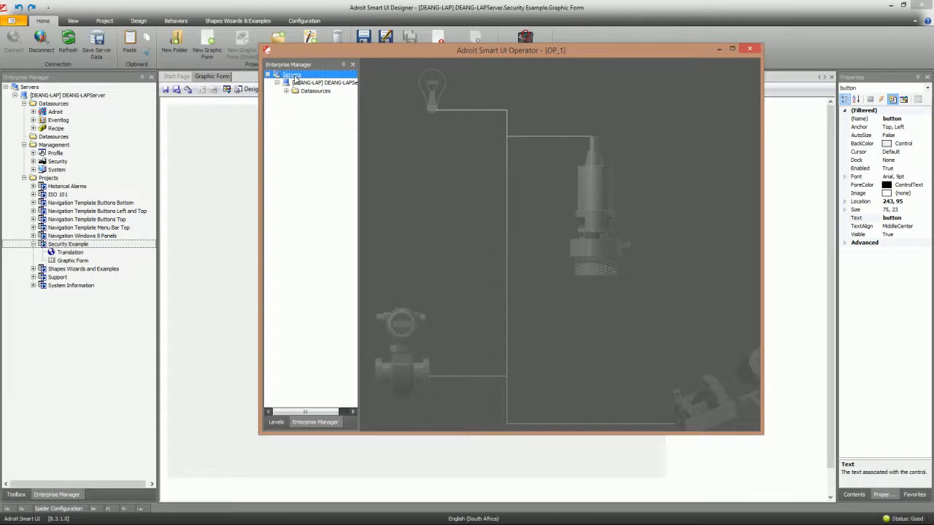
left_click(297, 82)
right_click(297, 82)
left_click(327, 87)
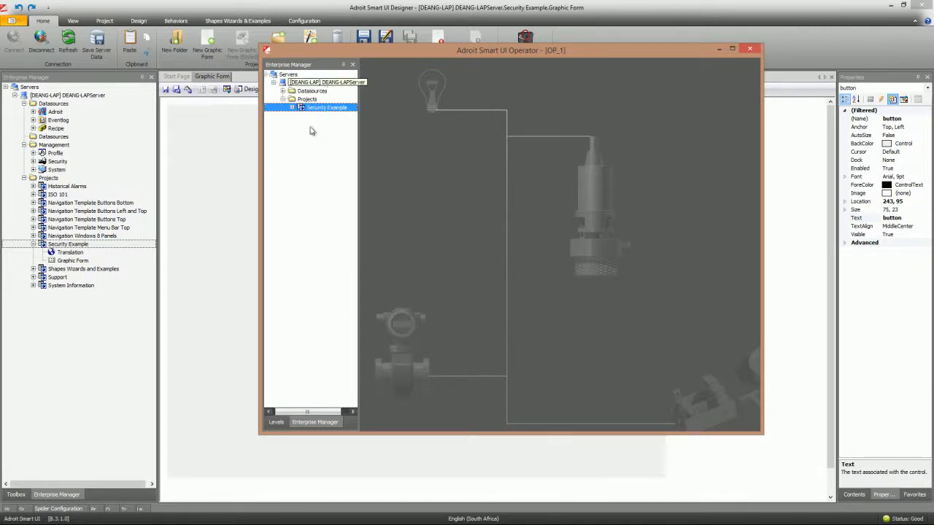
left_click(293, 108)
double_click(309, 117)
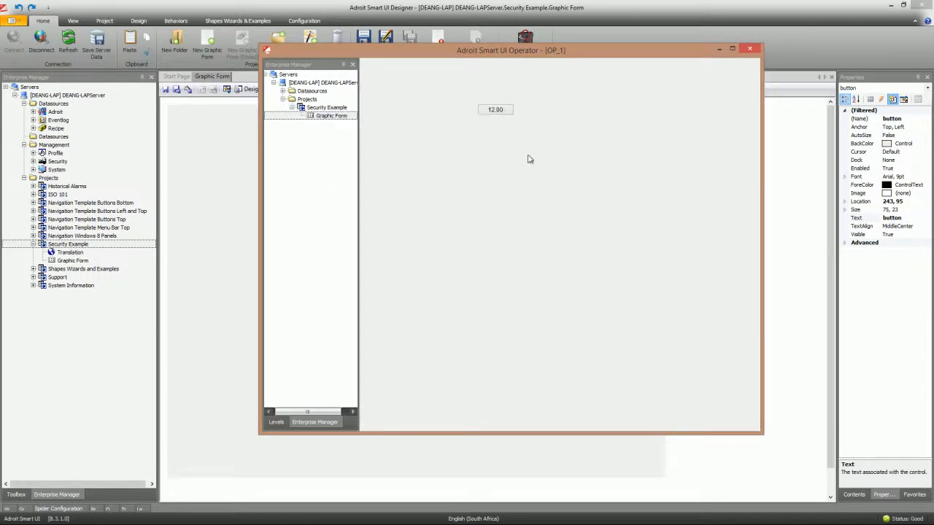
left_click_drag(515, 55, 432, 56)
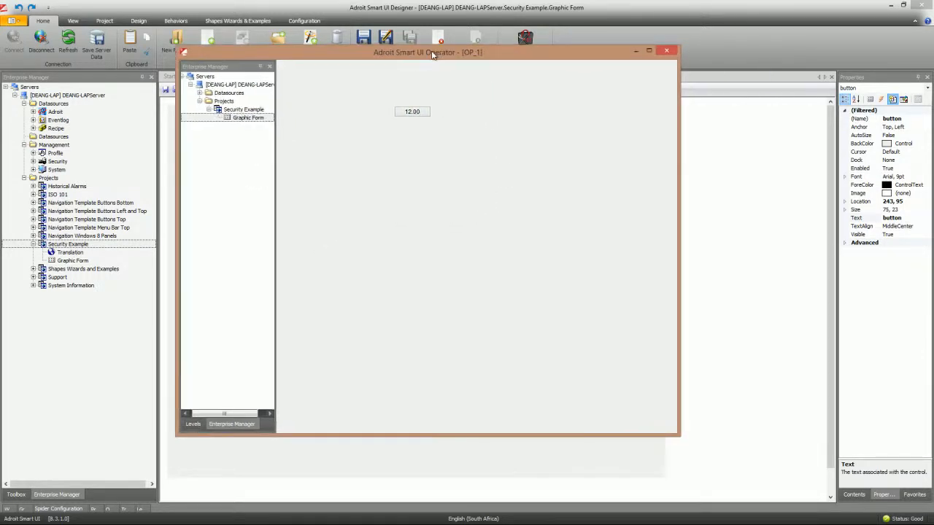
- Try changing the analog value from 12.00 to 13, then move the rights elevation prompt aside
left_click(416, 113)
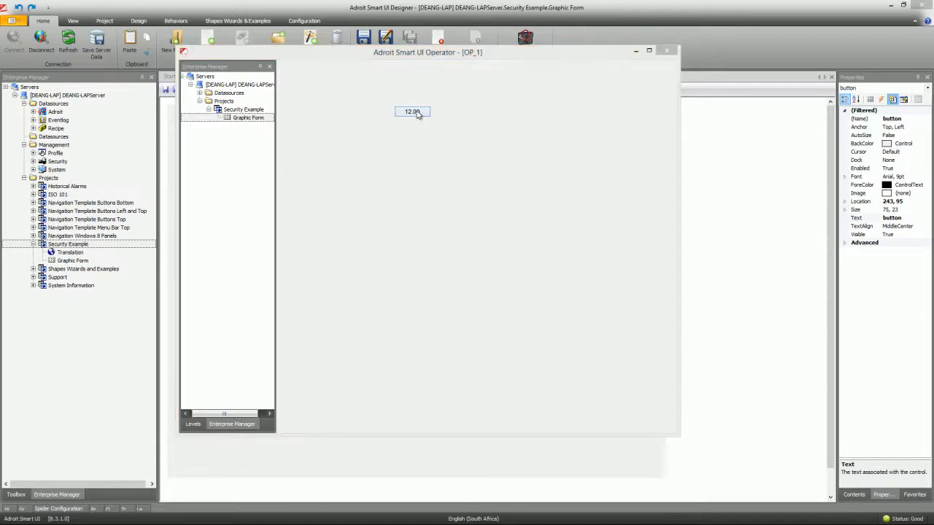
type("13")
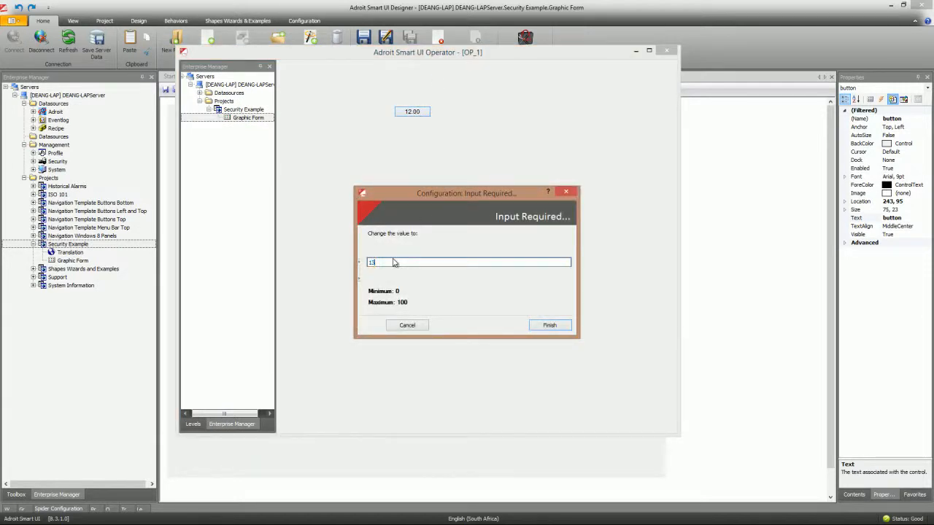
left_click(547, 325)
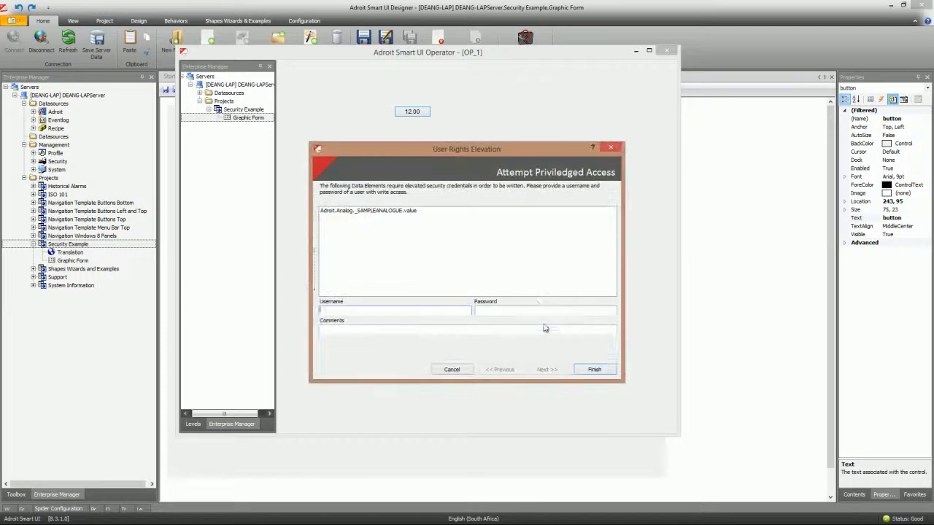
left_click_drag(462, 149, 442, 100)
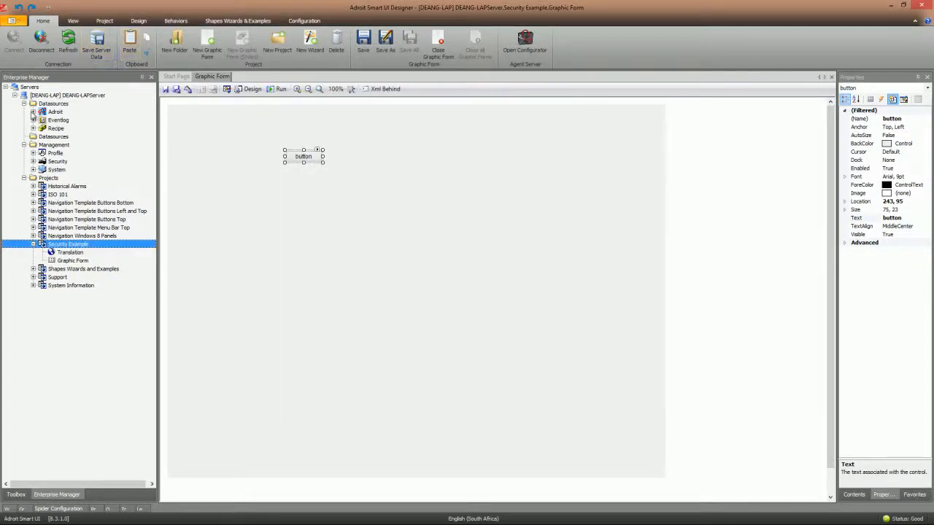
- Remove the operators group's Write Data permission on the _SAMPLEANALOGUE value tag
left_click(34, 112)
scroll(148, 188, "down", 6)
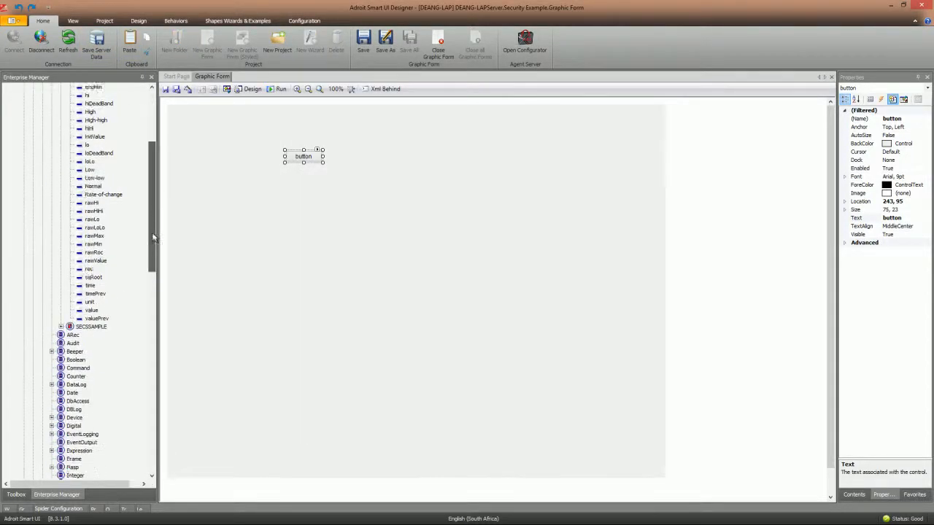
left_click(90, 302)
right_click(90, 305)
left_click(117, 309)
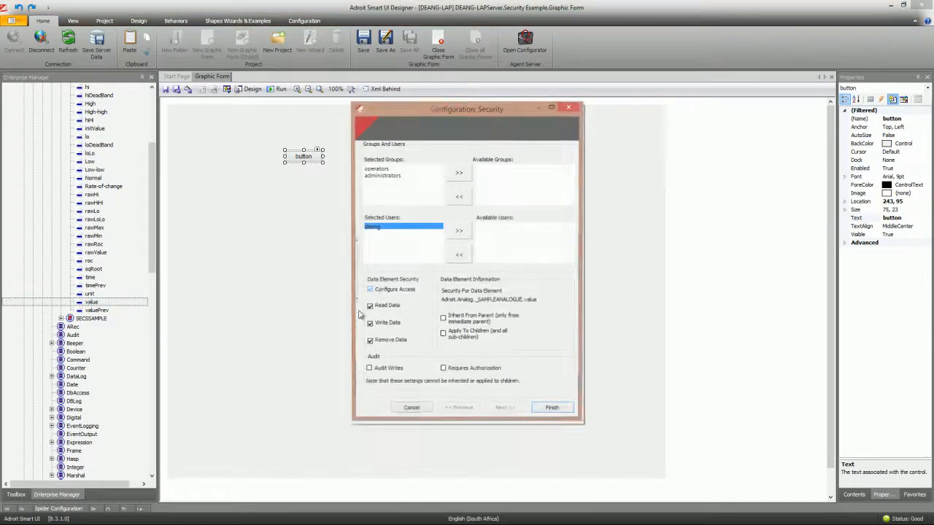
left_click(375, 169)
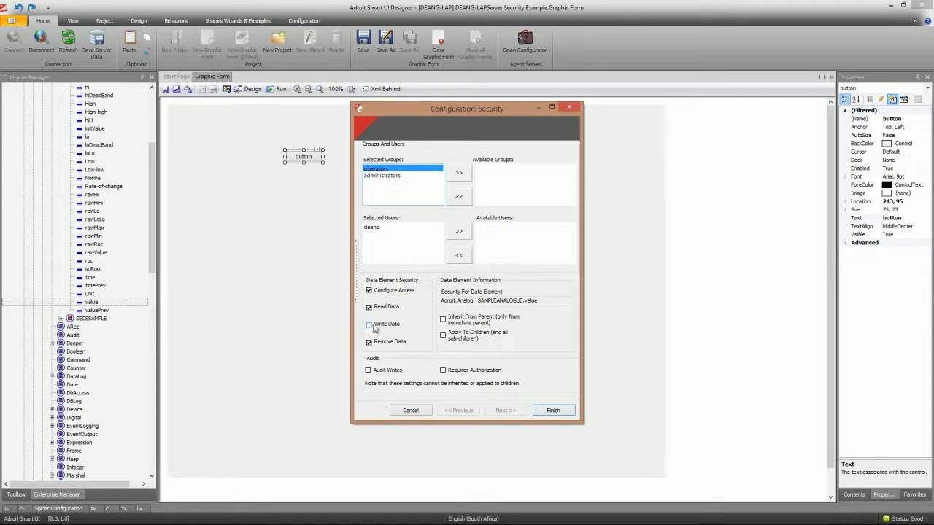
left_click(559, 413)
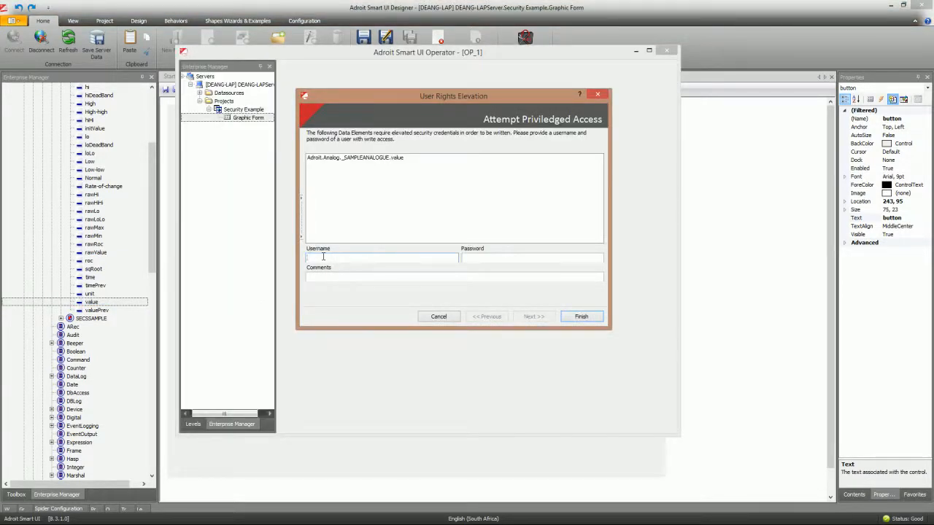
- Enter the privileged username, password and comment 'Hello world' so the value writes as 13.00
left_click(323, 257)
left_click(479, 256)
type("***")
left_click(332, 279)
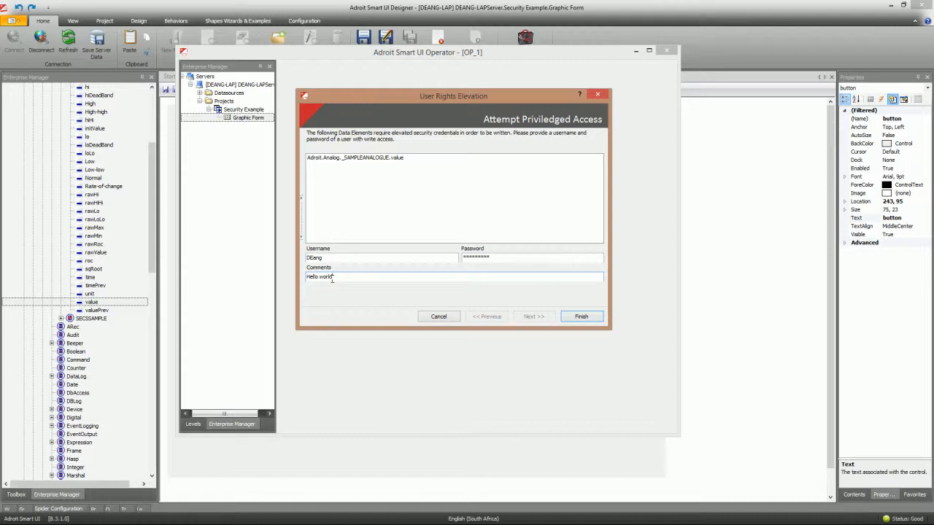
left_click(582, 317)
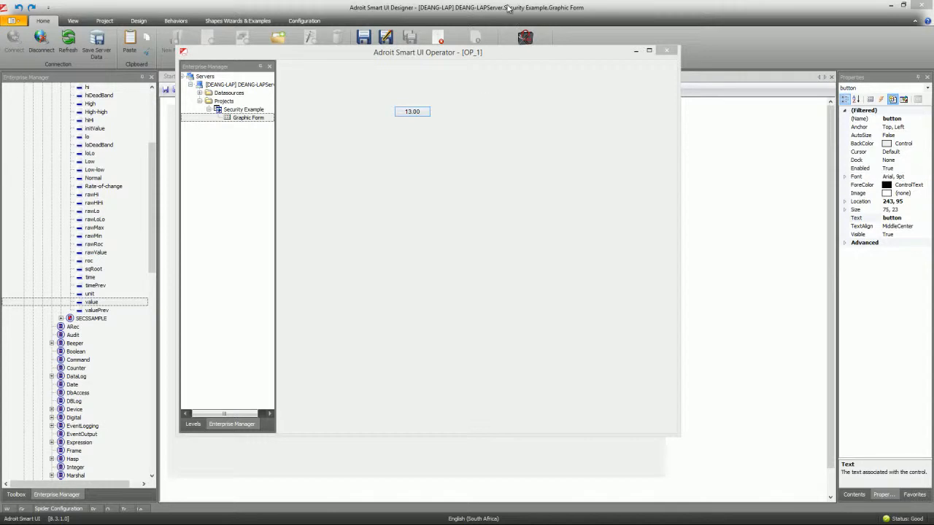
left_click(413, 7)
- Collapse Analog and Adroit, float the Enterprise Manager, and expand Profile to select Default
left_click_drag(151, 178, 150, 122)
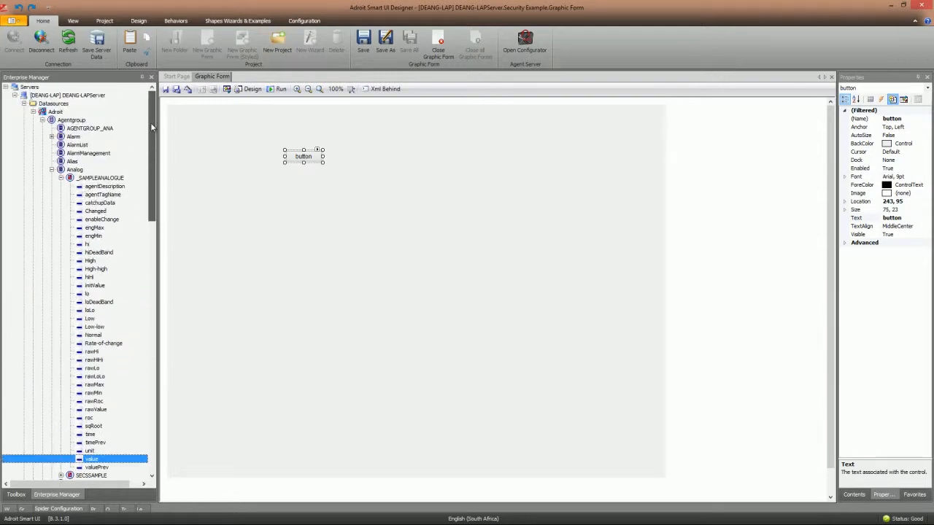
left_click(51, 170)
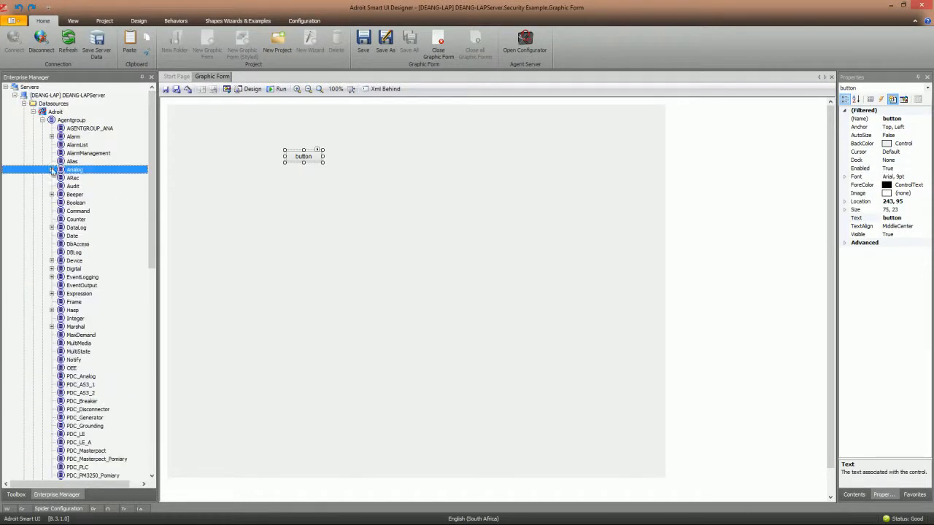
left_click(33, 111)
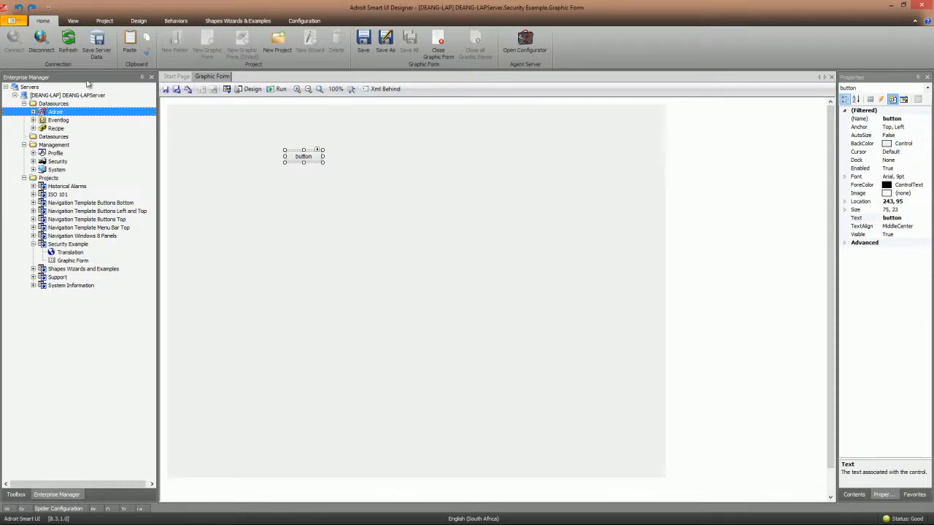
left_click_drag(86, 77, 367, 102)
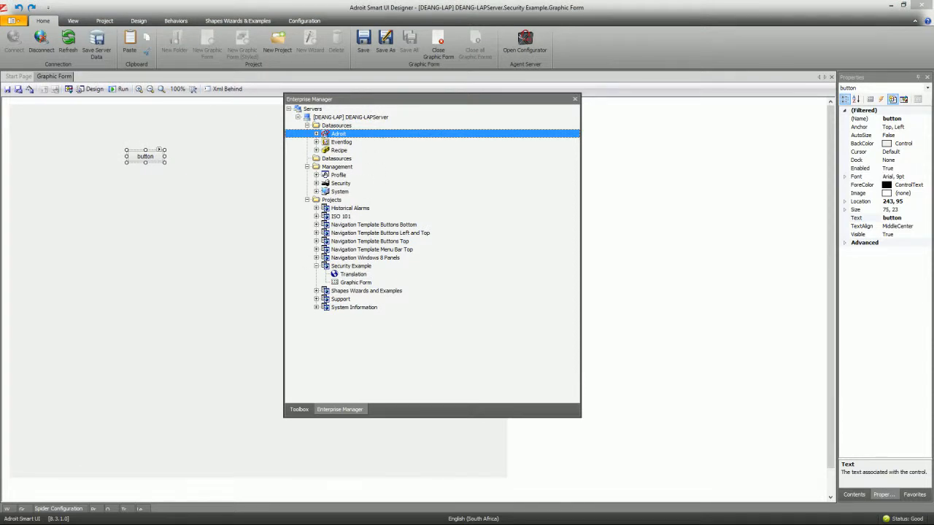
left_click(145, 156)
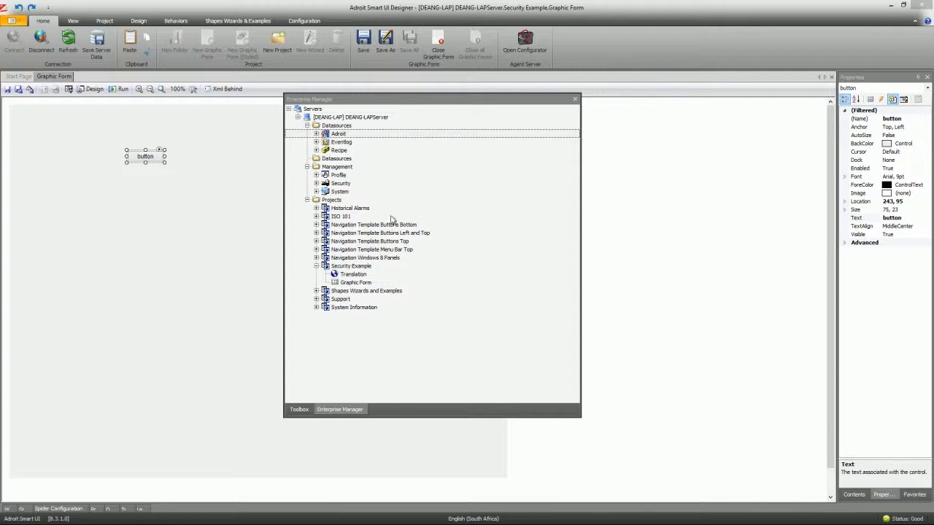
left_click(307, 202)
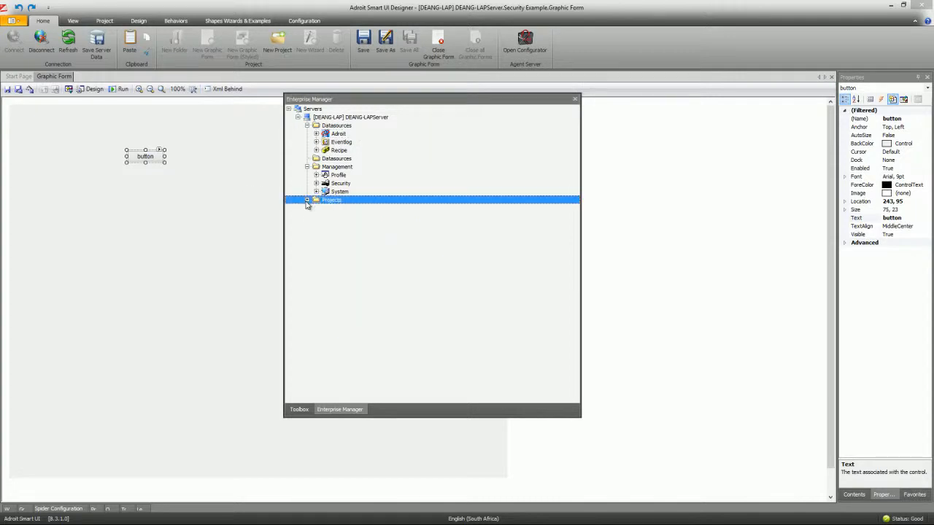
left_click(316, 175)
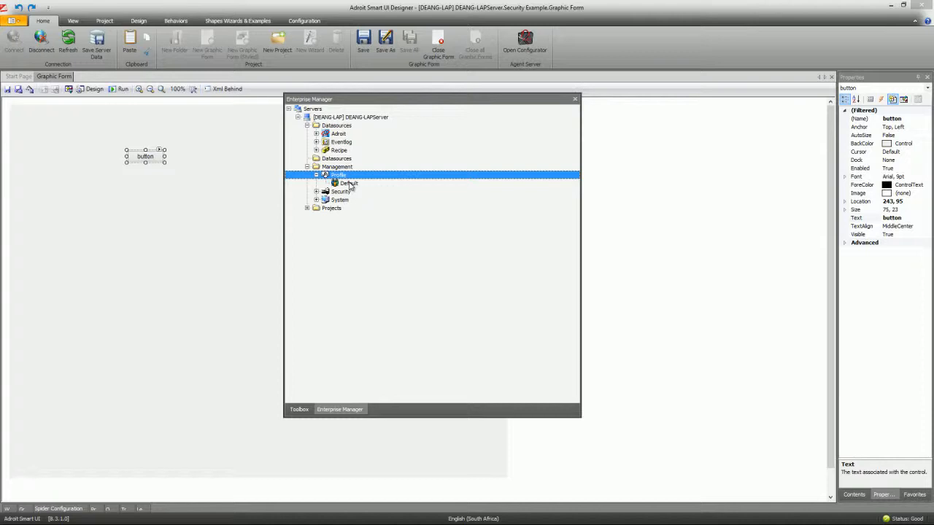
left_click(349, 184)
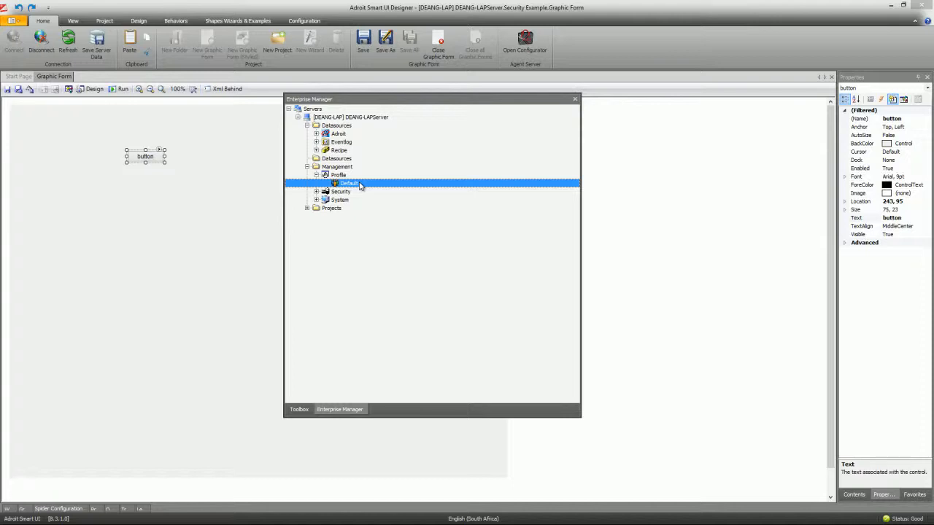
- Open the Default profile's configuration and view its Operator Settings, selecting DefaultGraphicFormPath
double_click(360, 184)
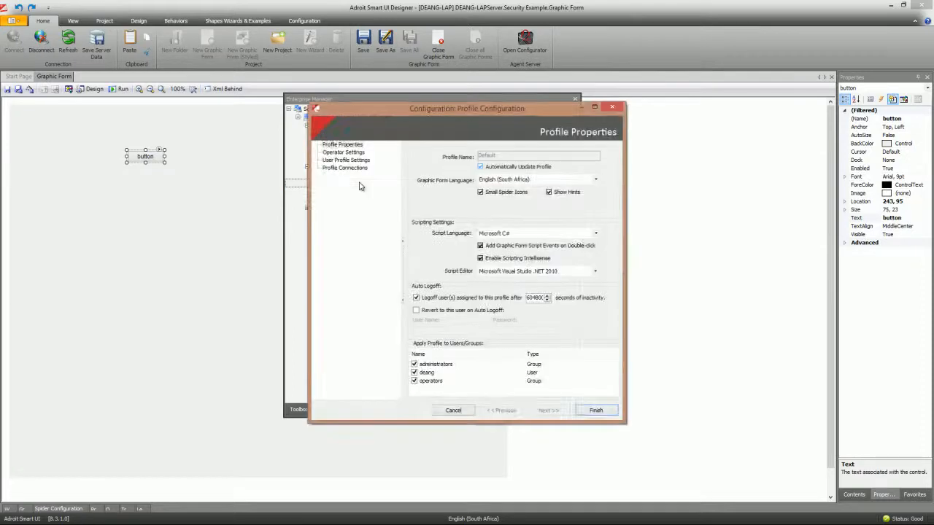
left_click_drag(420, 111, 357, 73)
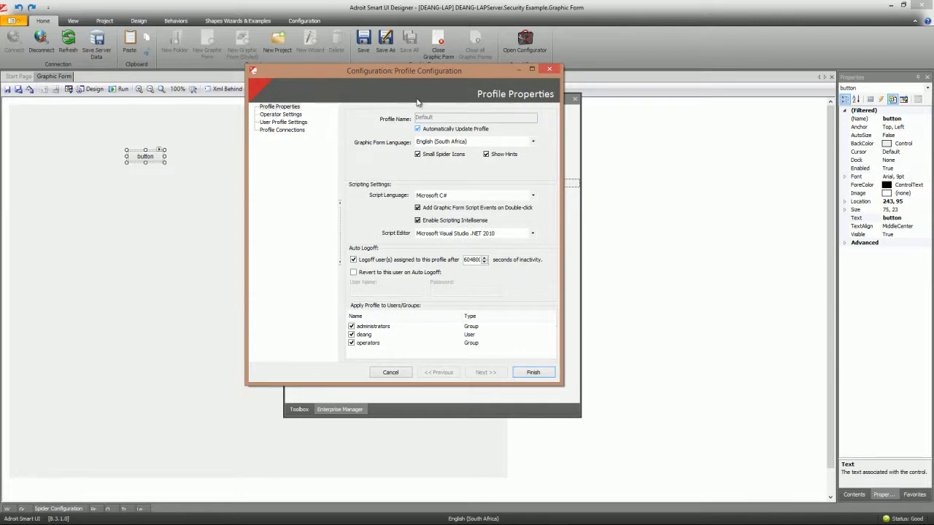
left_click_drag(412, 74, 419, 54)
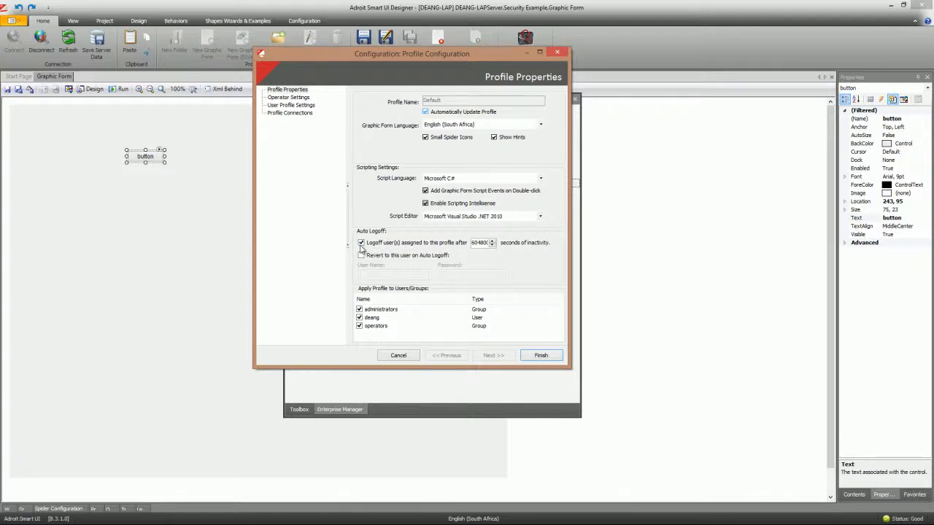
double_click(481, 241)
left_click(291, 98)
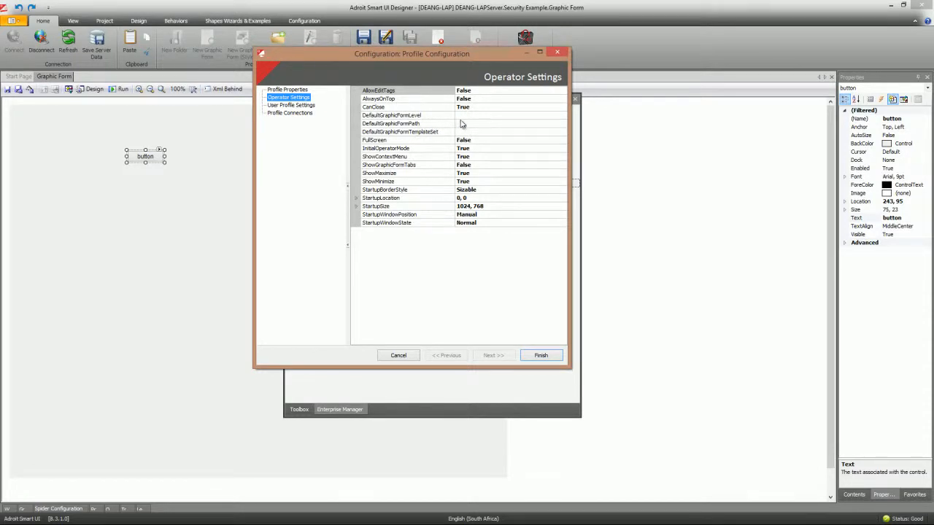
left_click(430, 125)
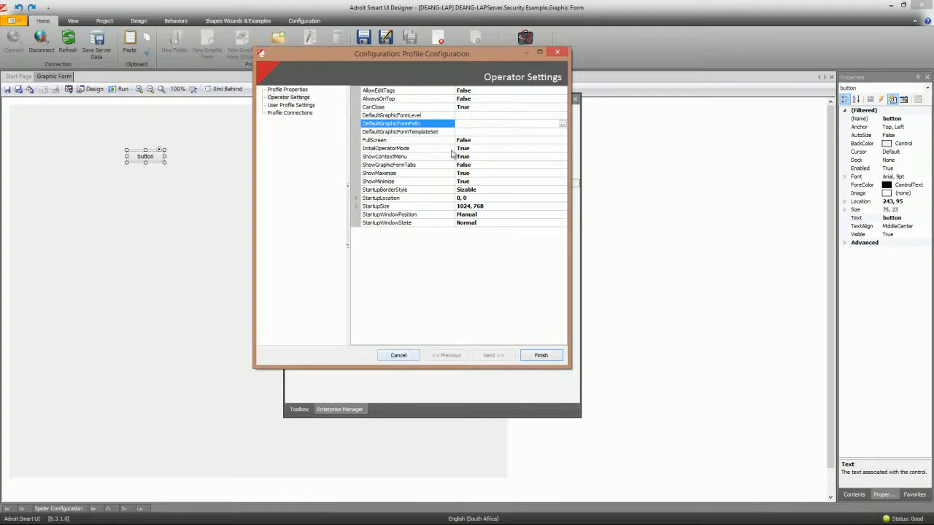
- Close the Default configuration and create a new profile based on Default, named 'OPerarto'
left_click(399, 357)
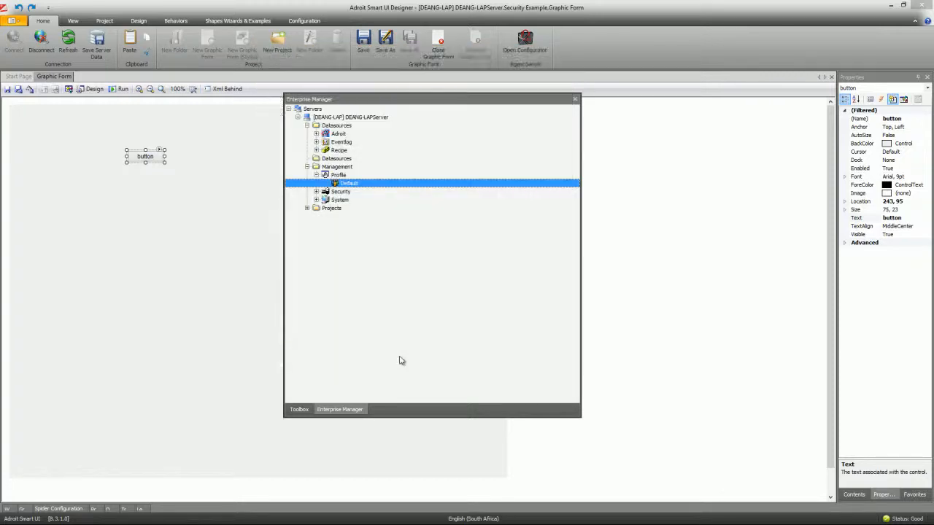
right_click(351, 187)
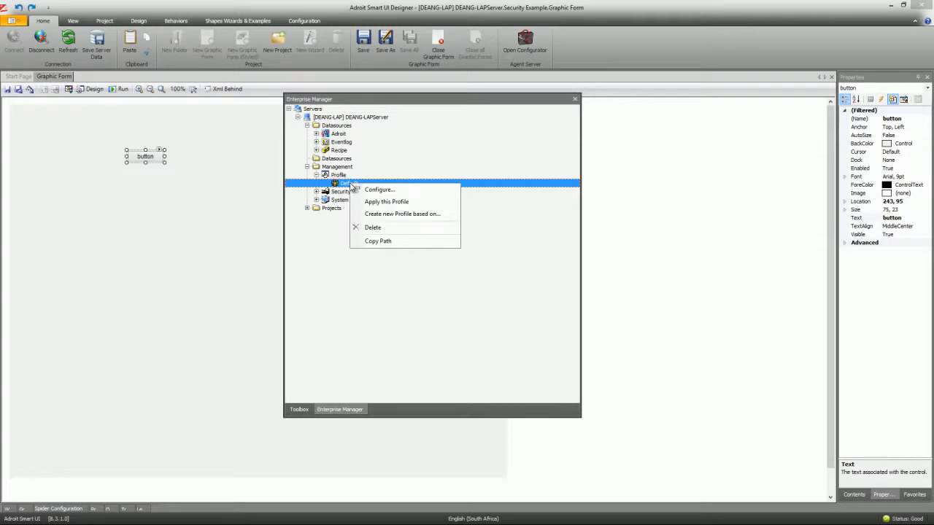
left_click(399, 217)
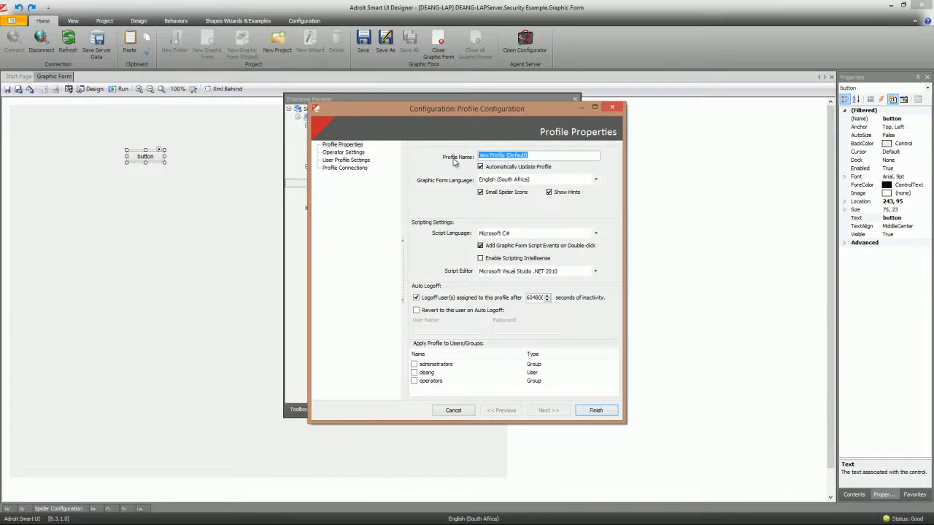
type("OPerartors")
left_click(480, 193)
- Keep English (South Africa) as the graphic form language and choose the Built-in script editor
left_click(595, 180)
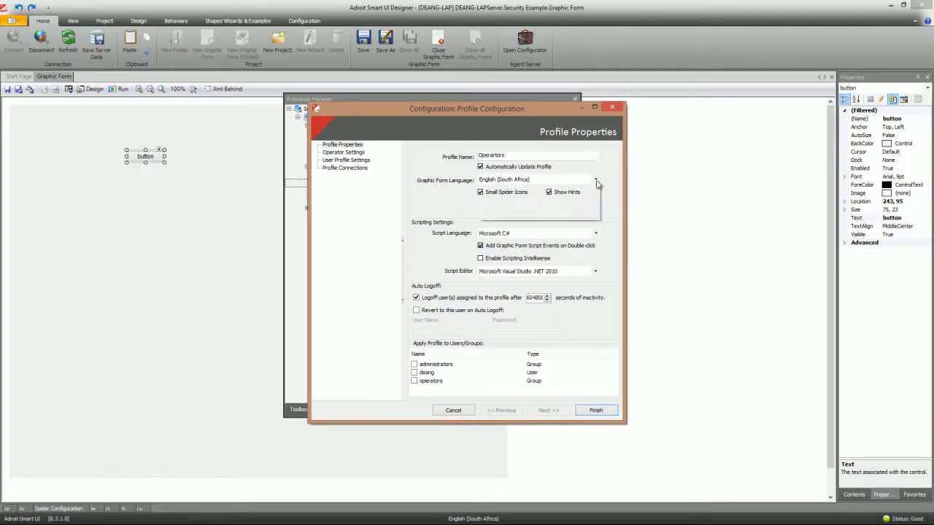
left_click(596, 182)
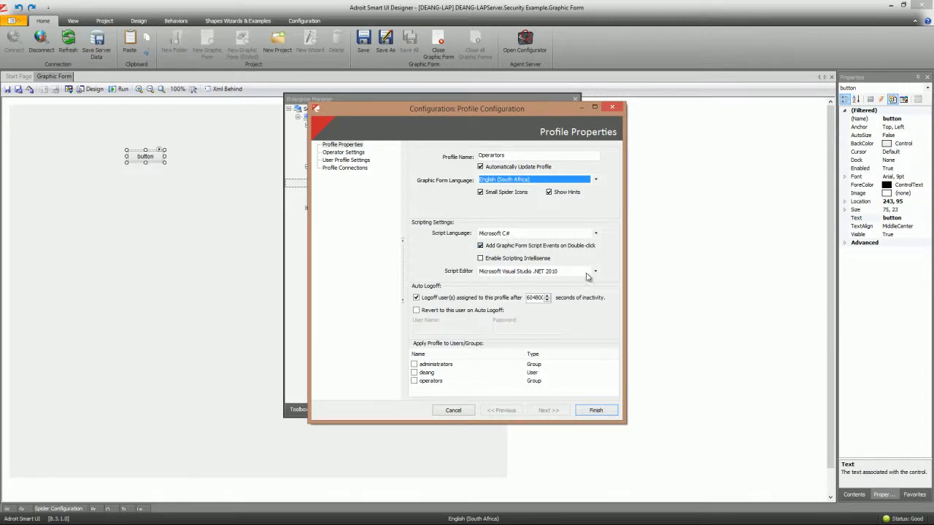
left_click(596, 271)
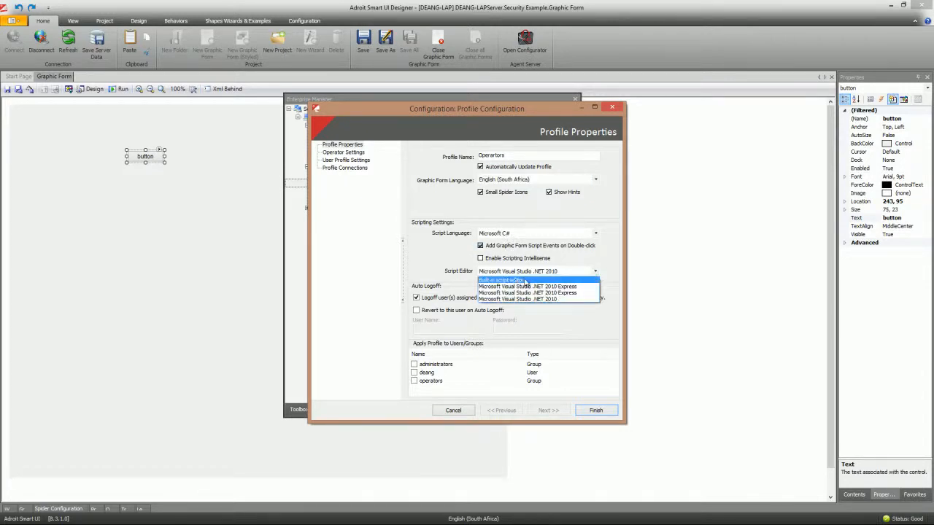
left_click(516, 283)
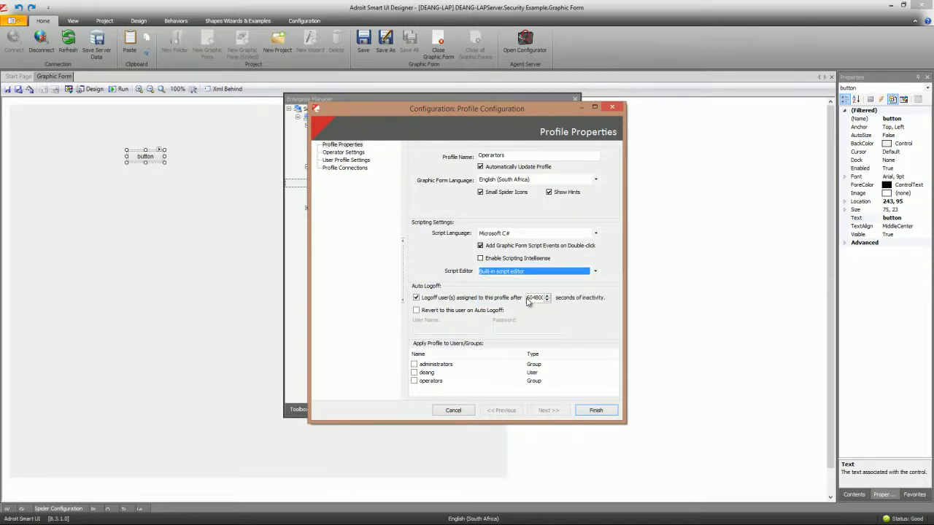
- Set auto logoff to 60 seconds, leave revert-to-user off, and apply the profile to operators
double_click(531, 298)
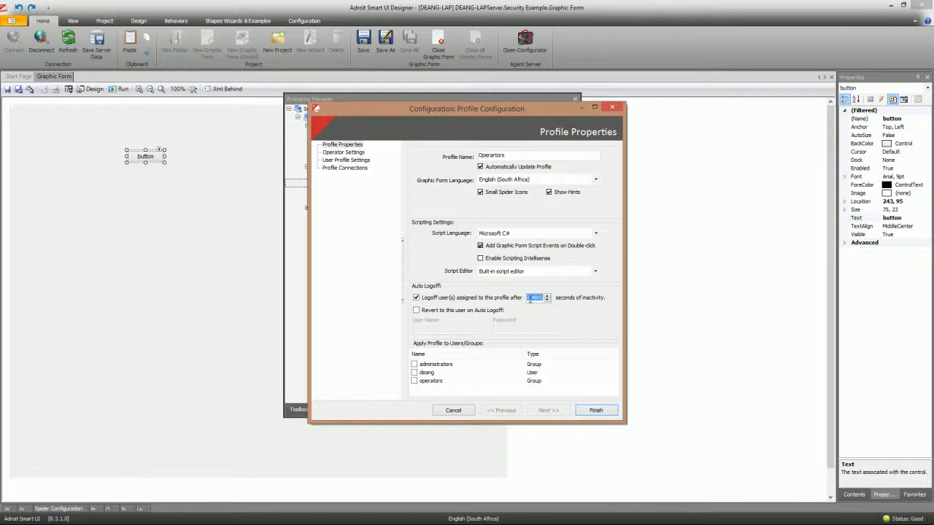
type("60")
left_click(543, 315)
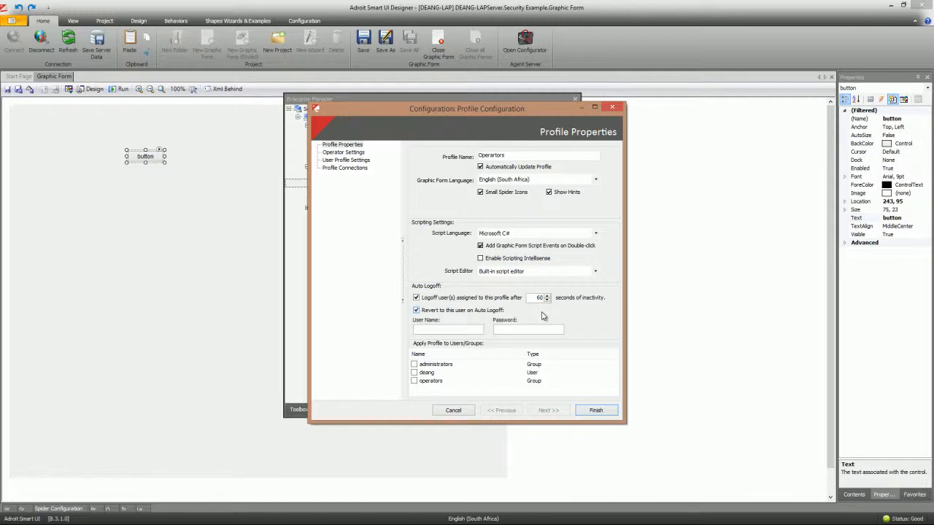
left_click(416, 310)
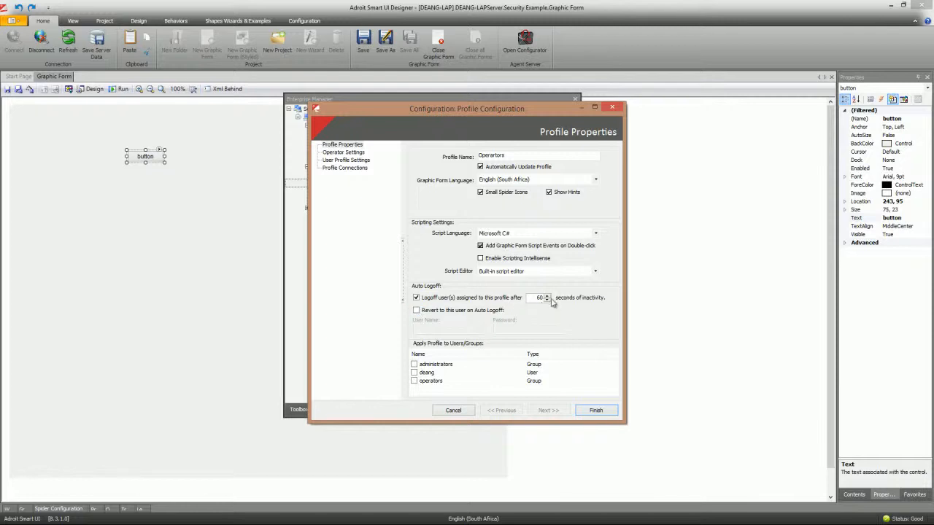
left_click(415, 381)
left_click(335, 153)
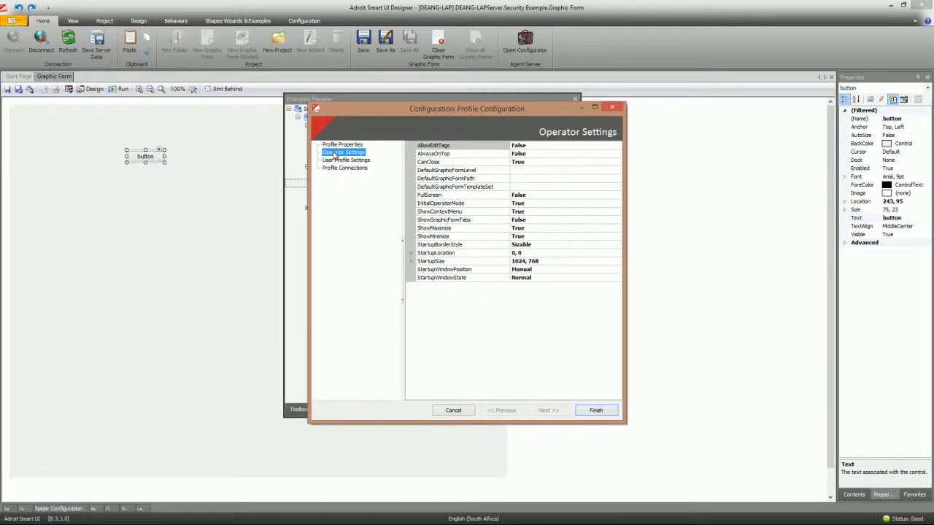
- Set DefaultGraphicFormPath to Security Example.Graphic Form and InitialOperatorMode to False, then finish
left_click(522, 178)
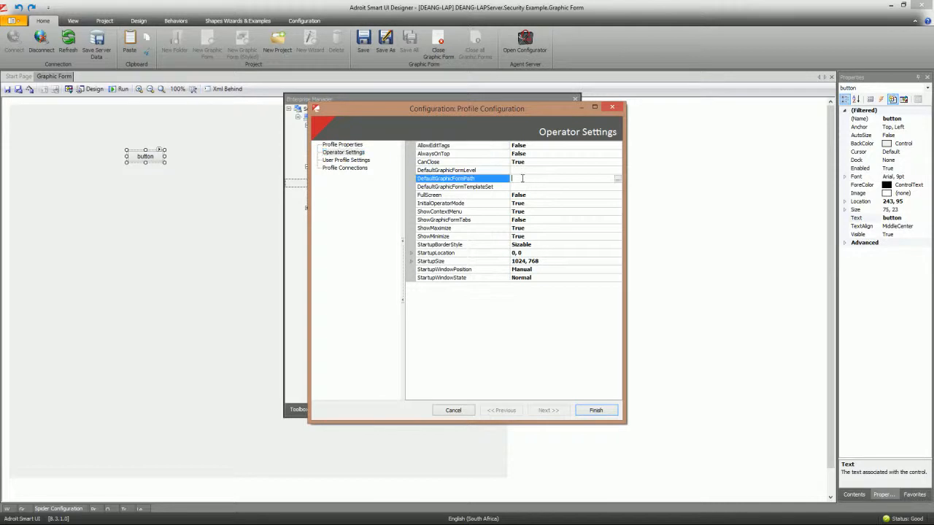
left_click(618, 181)
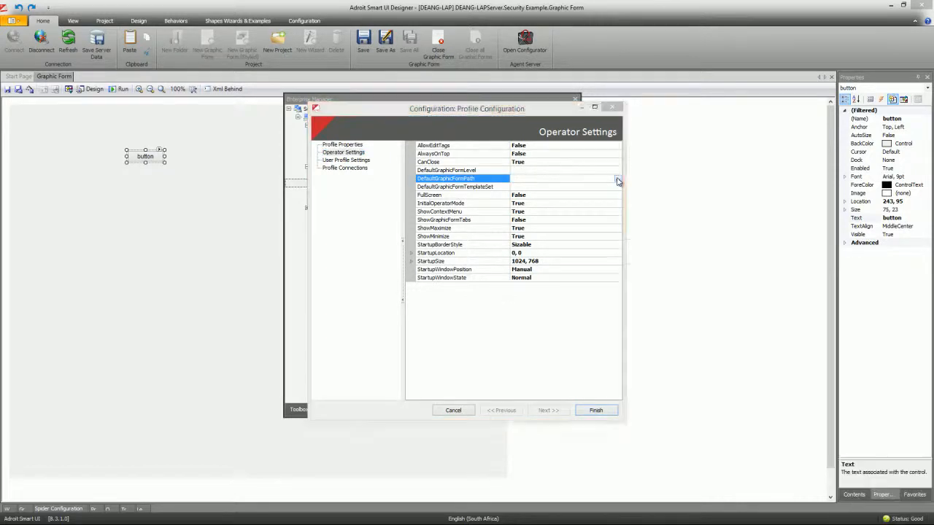
left_click(389, 149)
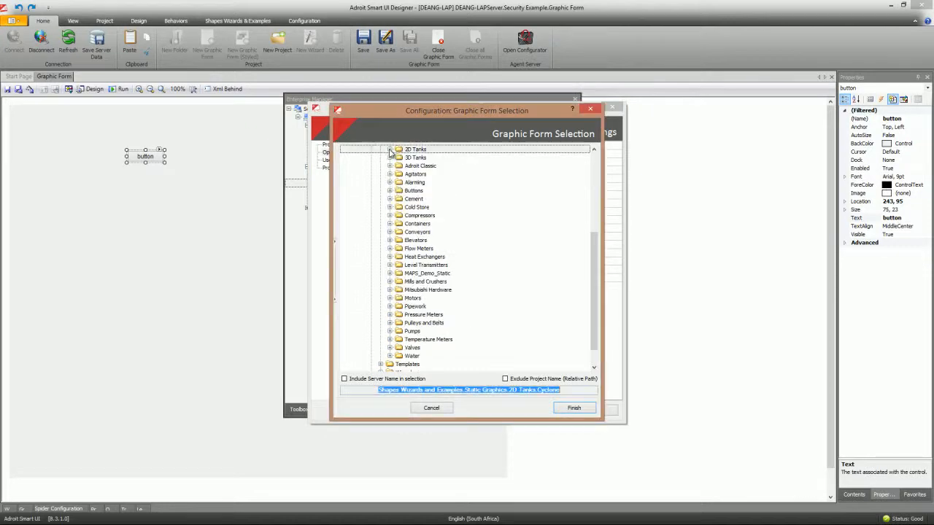
scroll(591, 218, "up", 6)
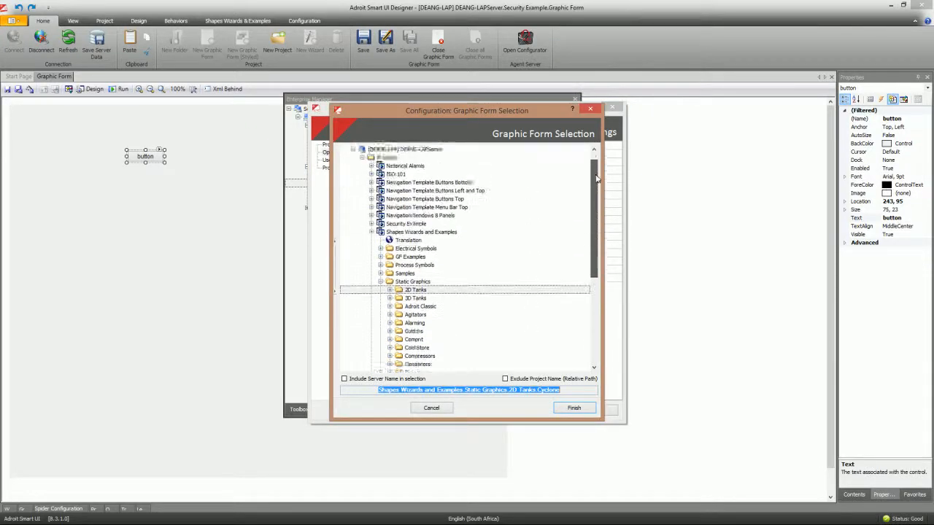
left_click(370, 241)
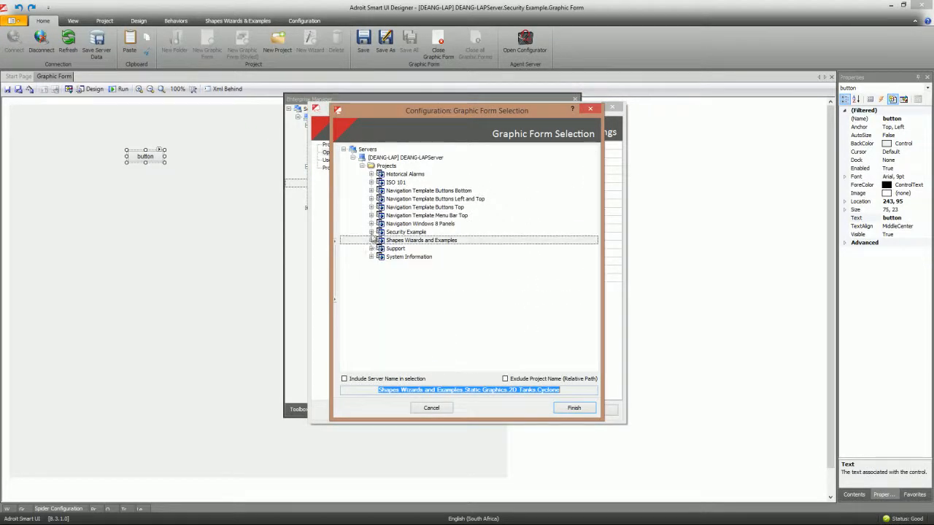
left_click(370, 232)
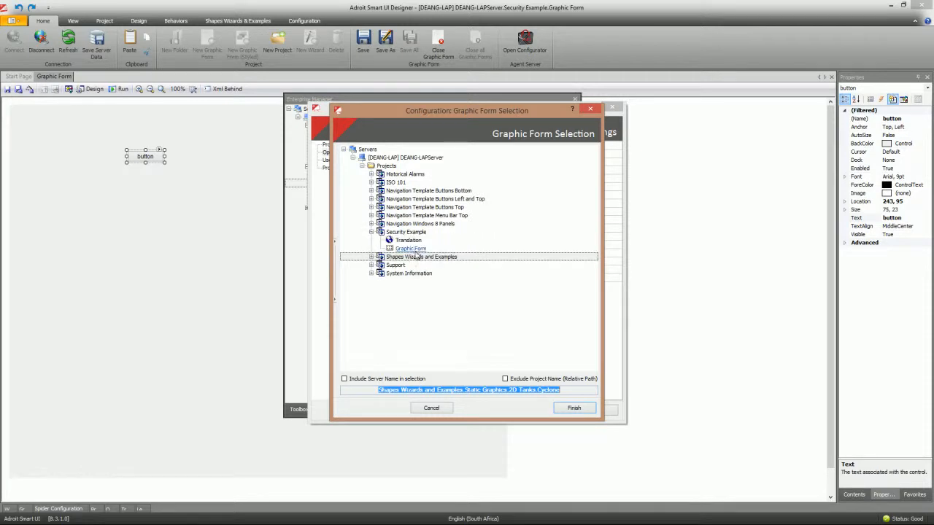
left_click(412, 250)
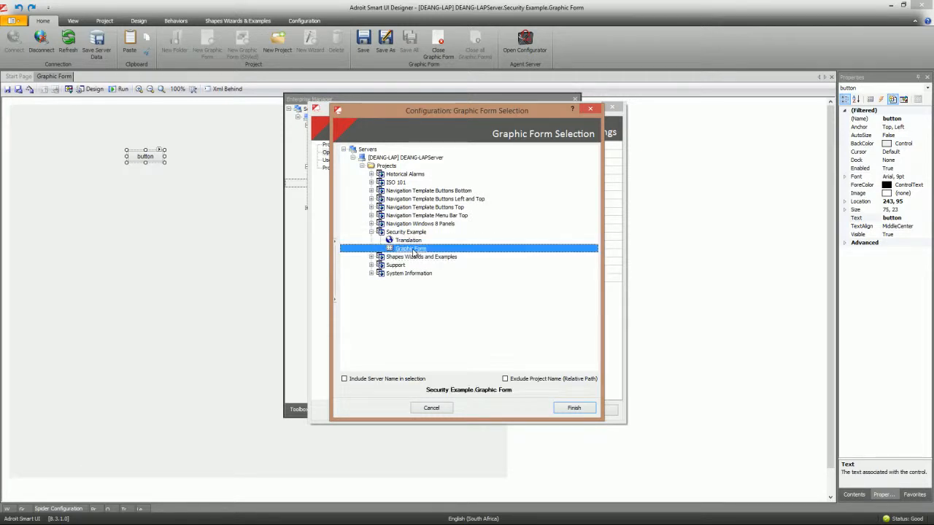
left_click(574, 408)
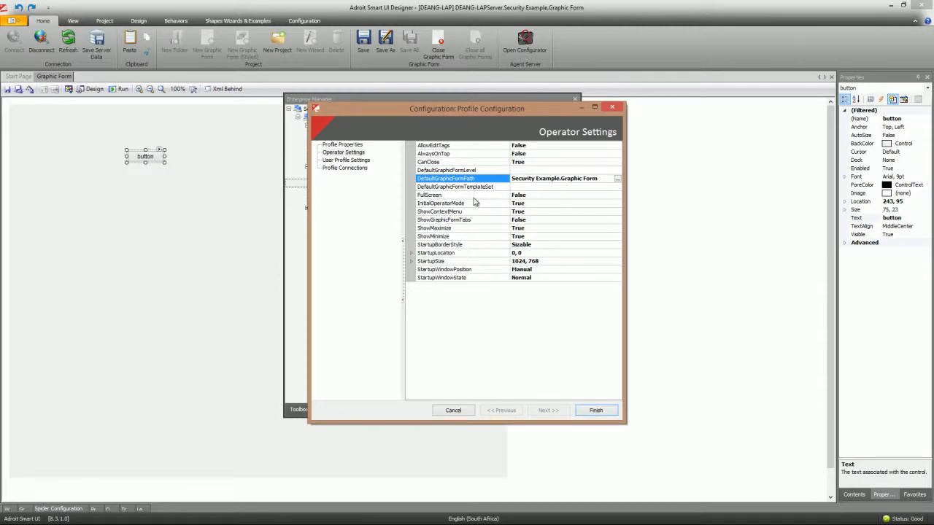
double_click(530, 204)
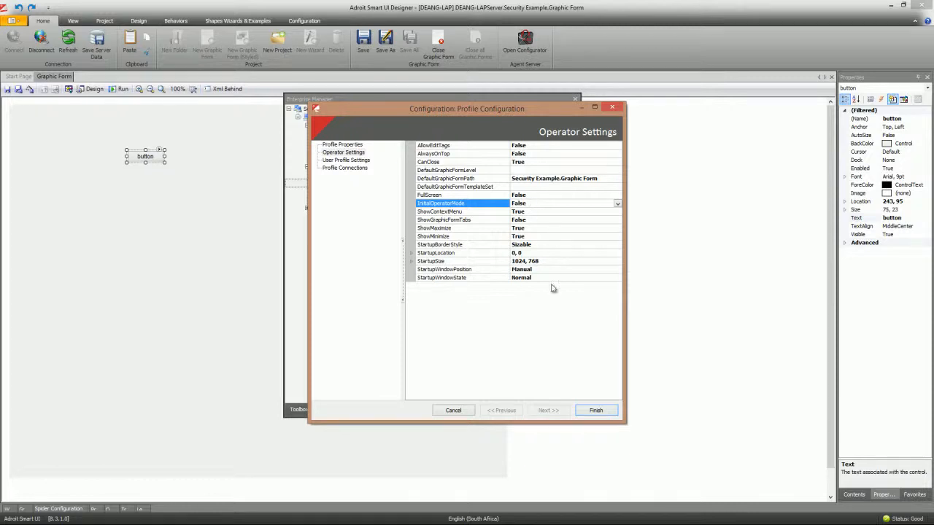
left_click(601, 413)
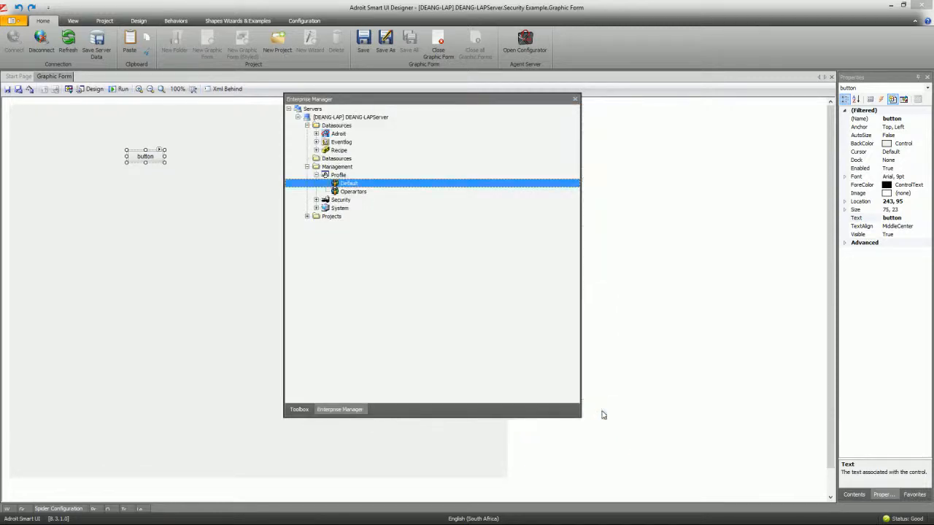
- Save the server data, then log in to Operator with the operator account's login name and password
left_click(97, 44)
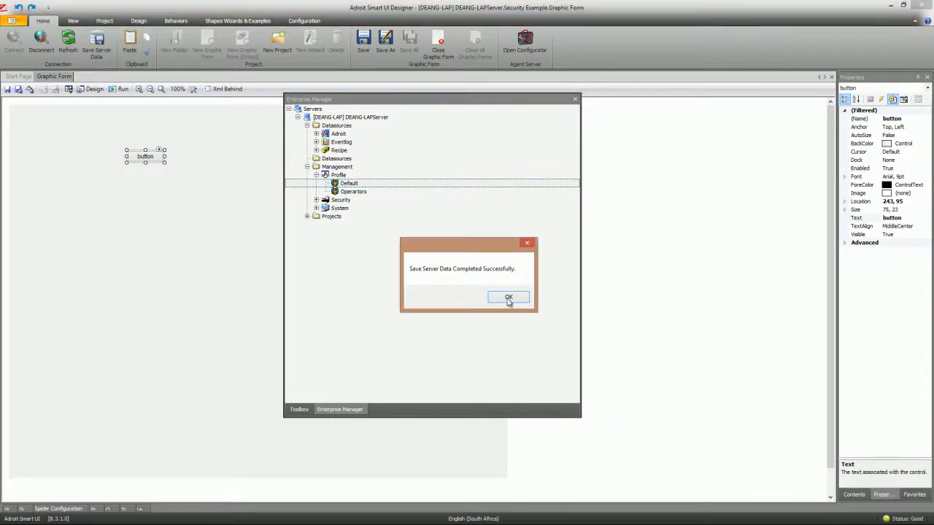
left_click(506, 298)
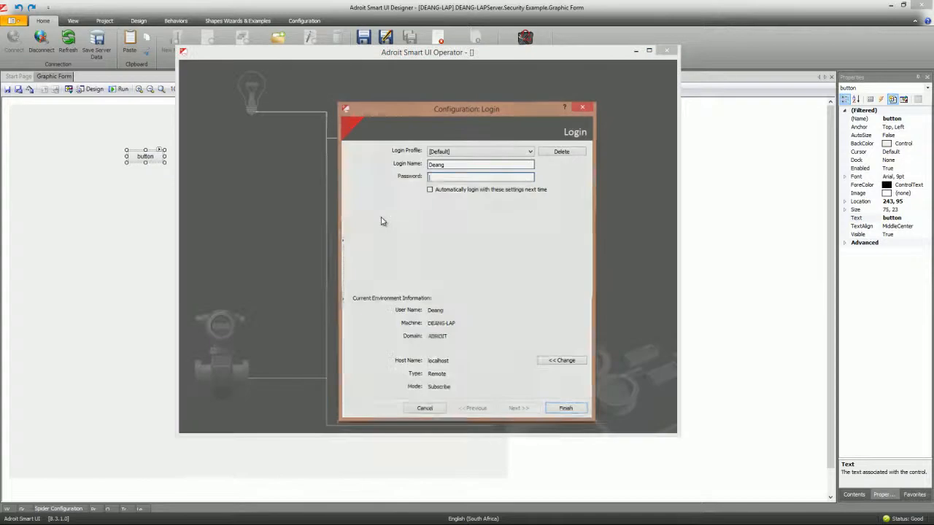
left_click_drag(450, 167, 394, 169)
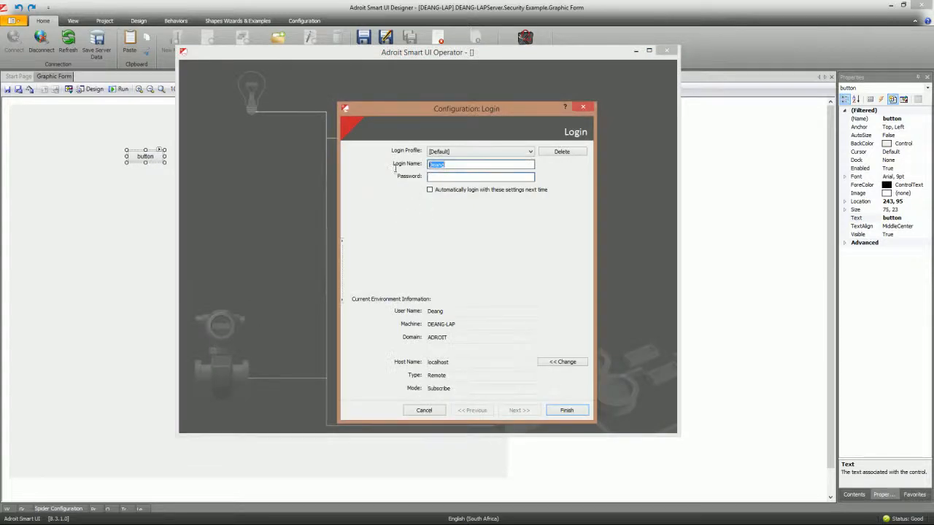
type("OP_1")
key("BackSpace")
type("2")
key("Tab")
type("******")
left_click(568, 411)
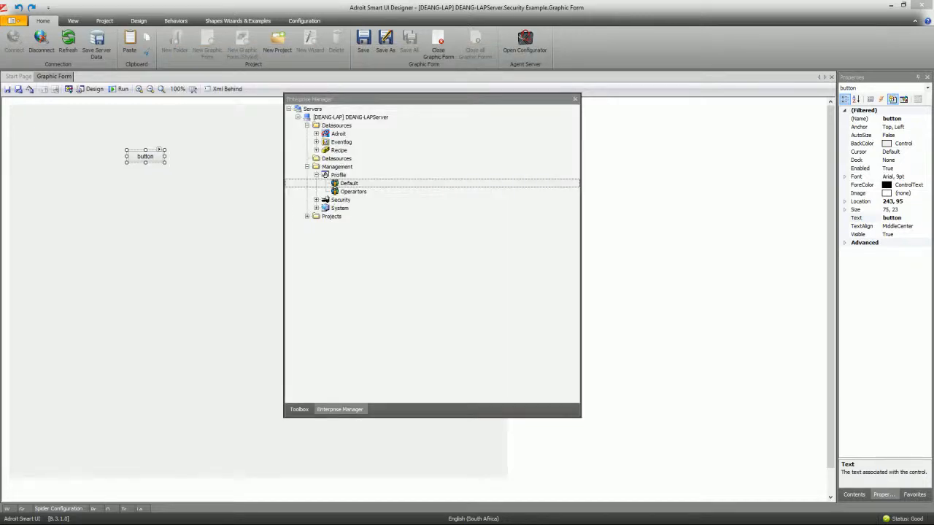
- Toggle Operator Mode on to show the server tree, then back off
left_click_drag(336, 83, 561, 47)
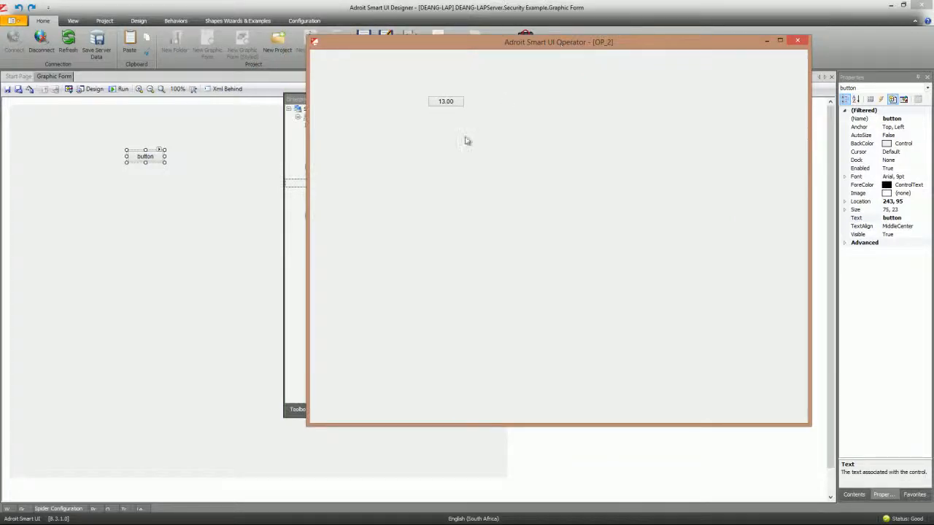
right_click(355, 119)
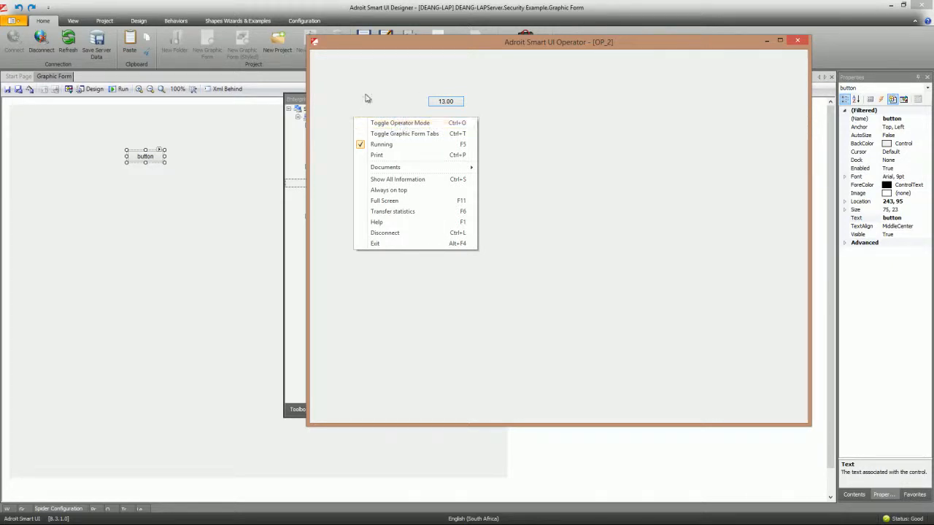
left_click(380, 124)
right_click(452, 125)
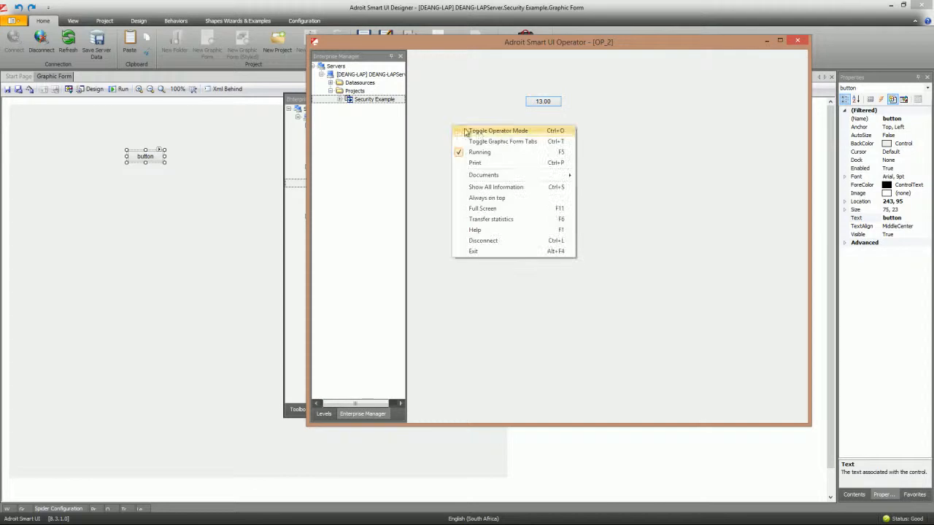
left_click(474, 133)
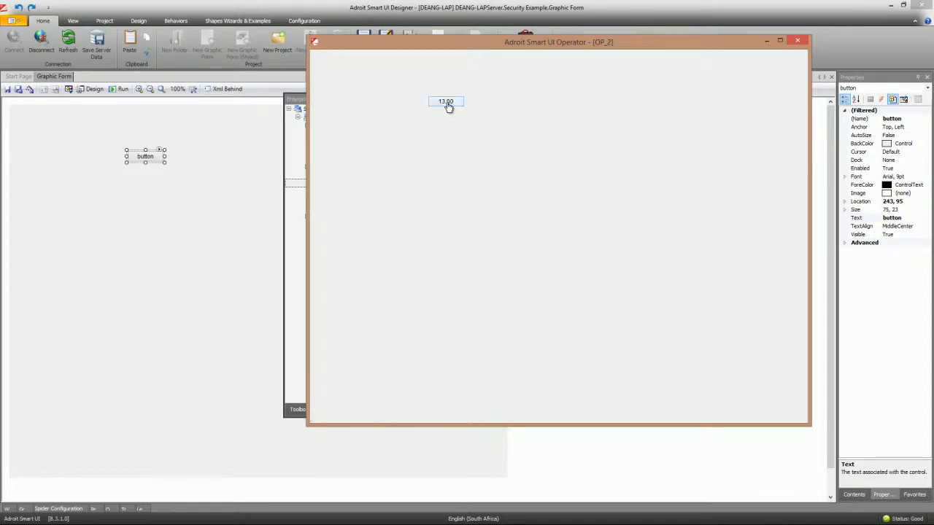
- Try writing 14 to the 13.00 analog value, then cancel the User Rights Elevation request
left_click(446, 103)
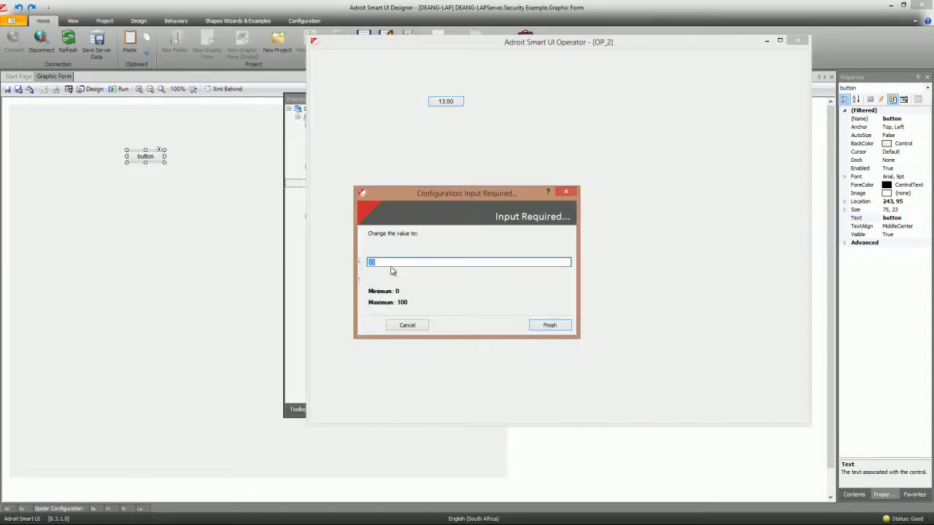
type("14")
left_click(551, 325)
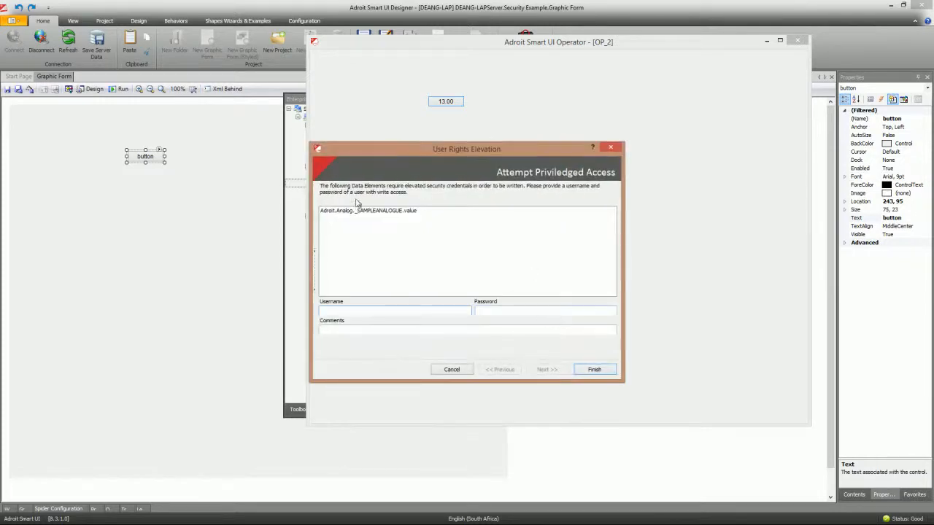
left_click(453, 369)
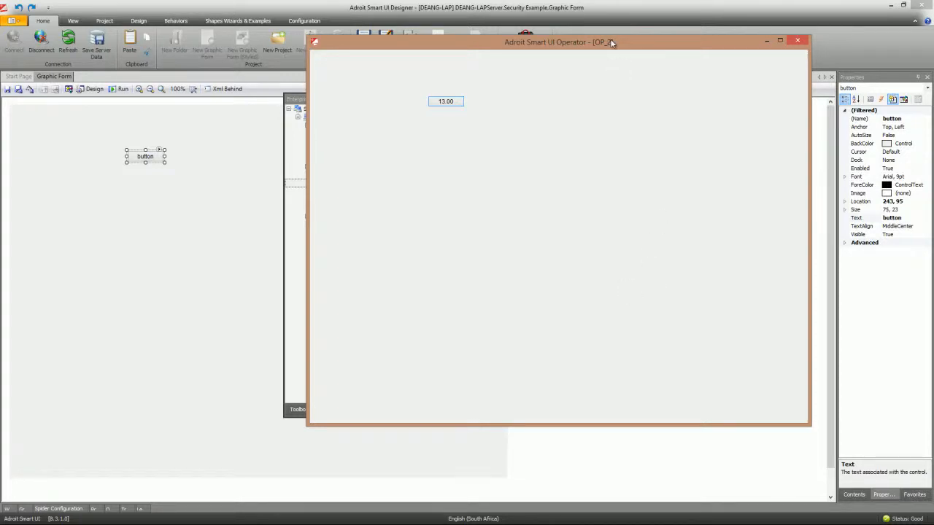
- Collapse the Profile node and expand Projects in the Enterprise Manager, collapsing Security Example
left_click_drag(625, 41, 0, 49)
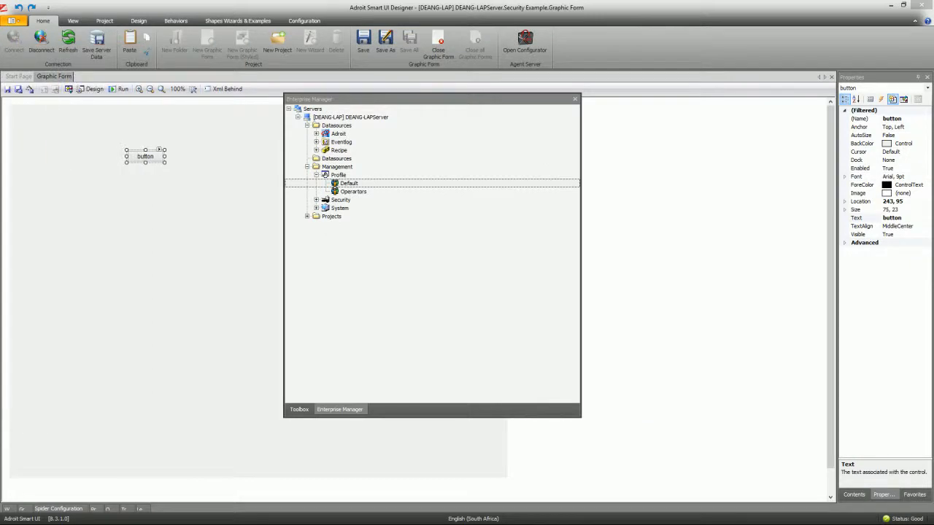
left_click_drag(449, 99, 510, 53)
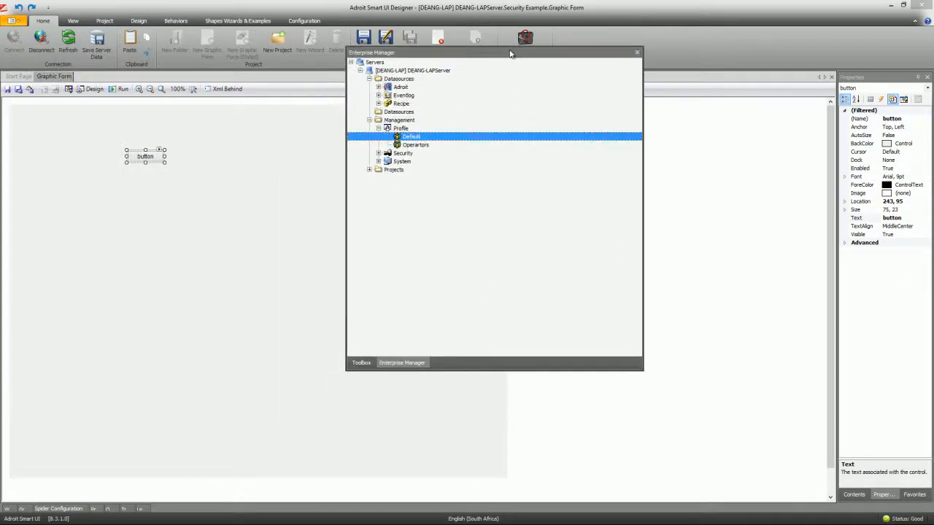
left_click(378, 128)
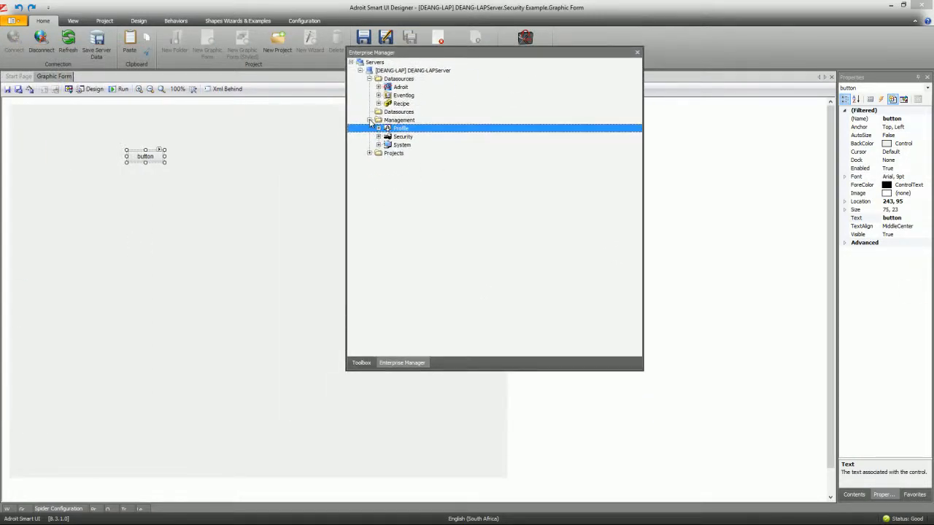
left_click(369, 120)
left_click(369, 120)
left_click(370, 153)
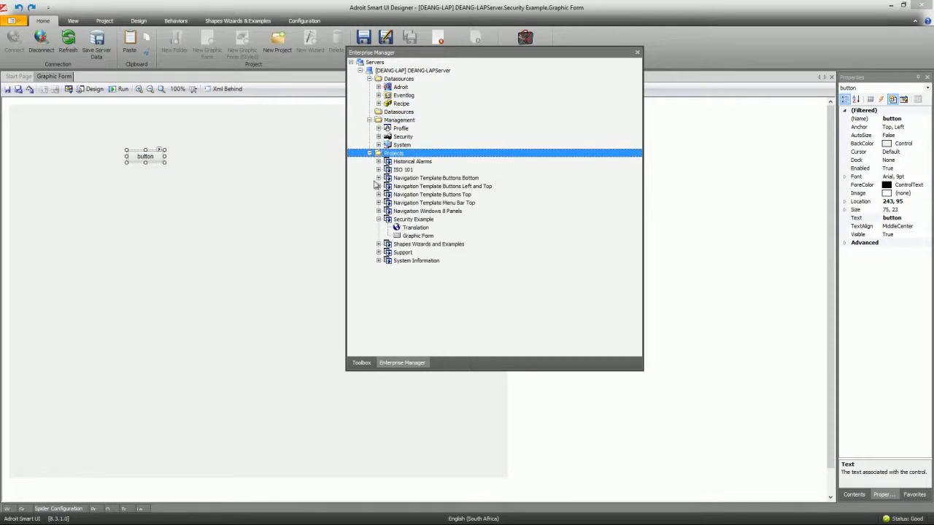
left_click(379, 219)
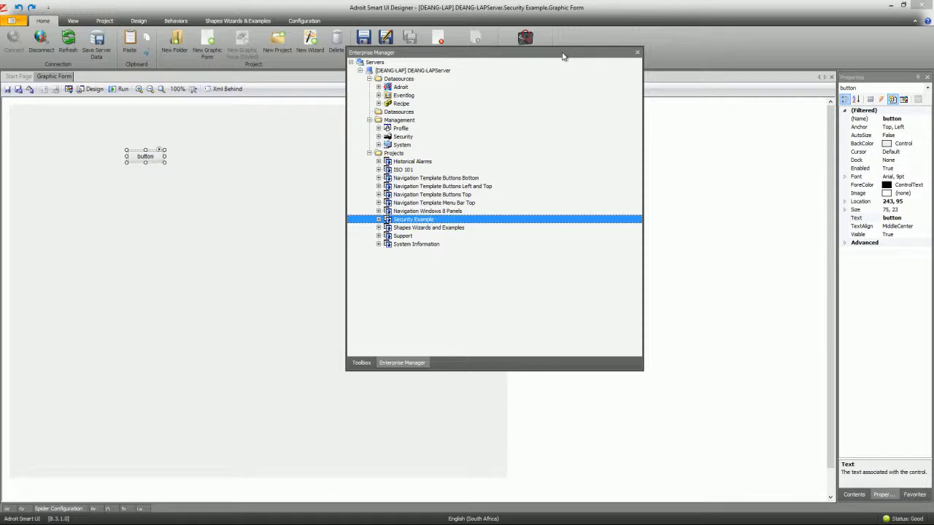
- Dock the floating Enterprise Manager tree on the left and select the Security Example form
double_click(563, 57)
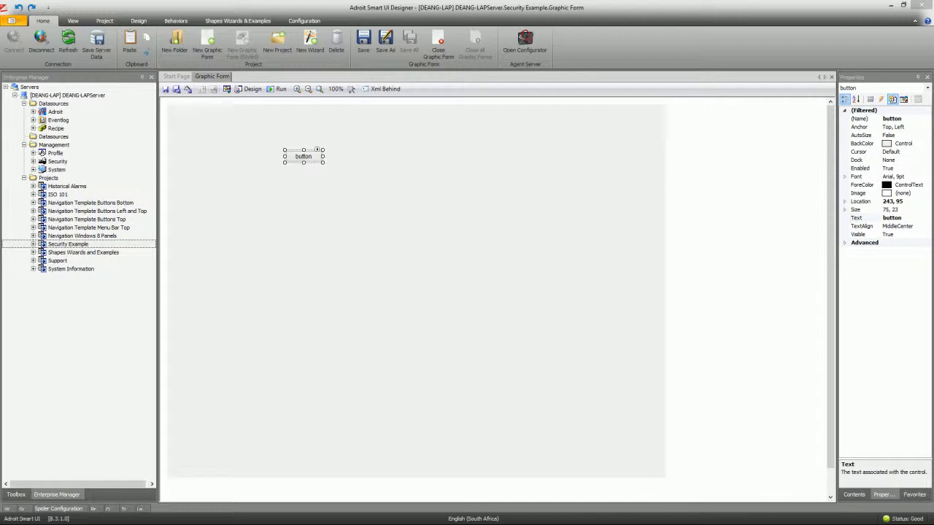
left_click(373, 222)
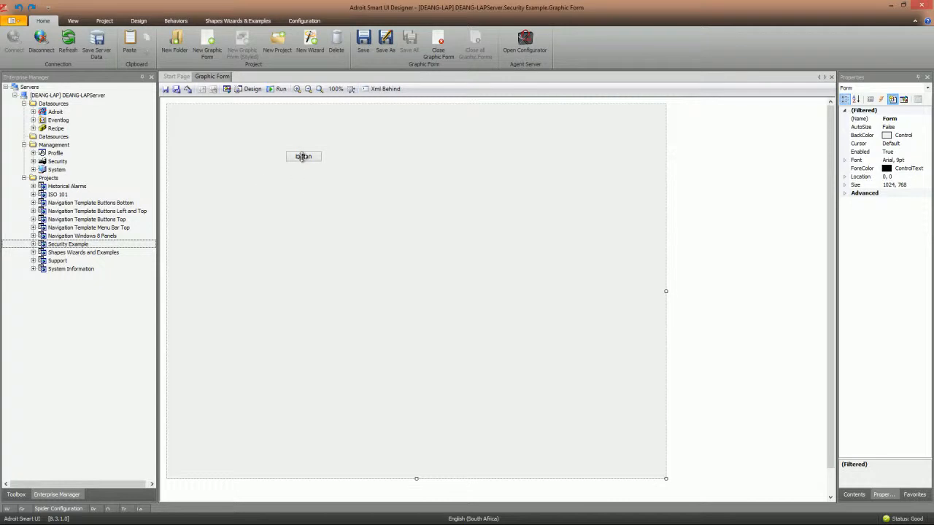
- Grant Write Data access on the _SAMPLEANALOGUE value element through its Security settings
left_click(33, 112)
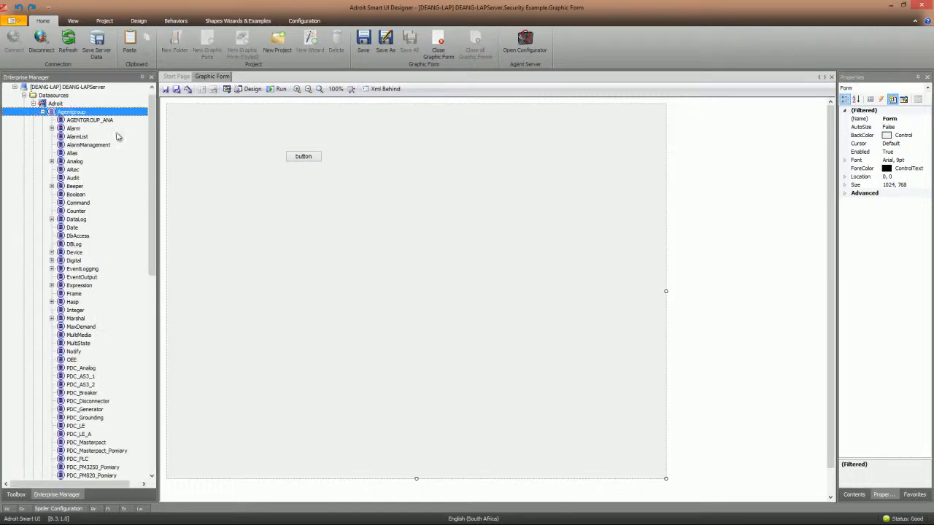
left_click_drag(86, 77, 278, 102)
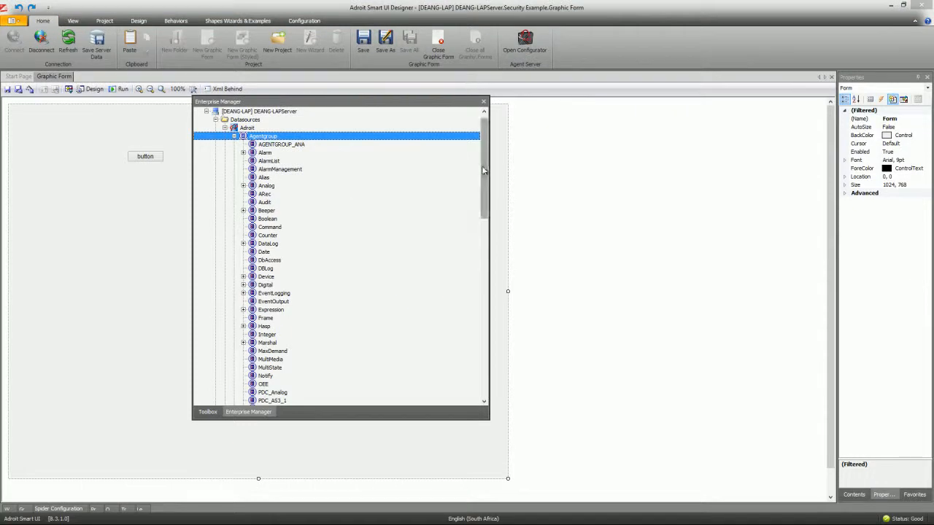
scroll(485, 175, "down", 2)
left_click(244, 145)
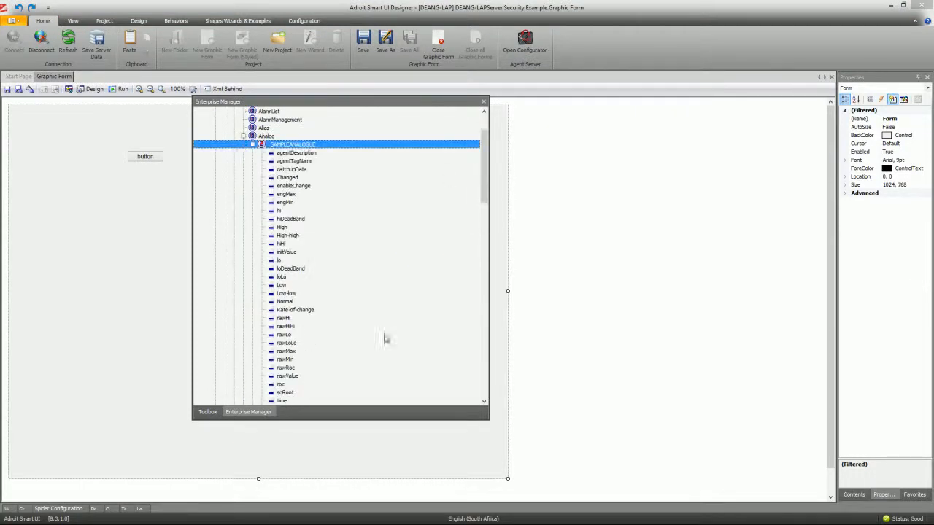
left_click_drag(485, 191, 486, 211)
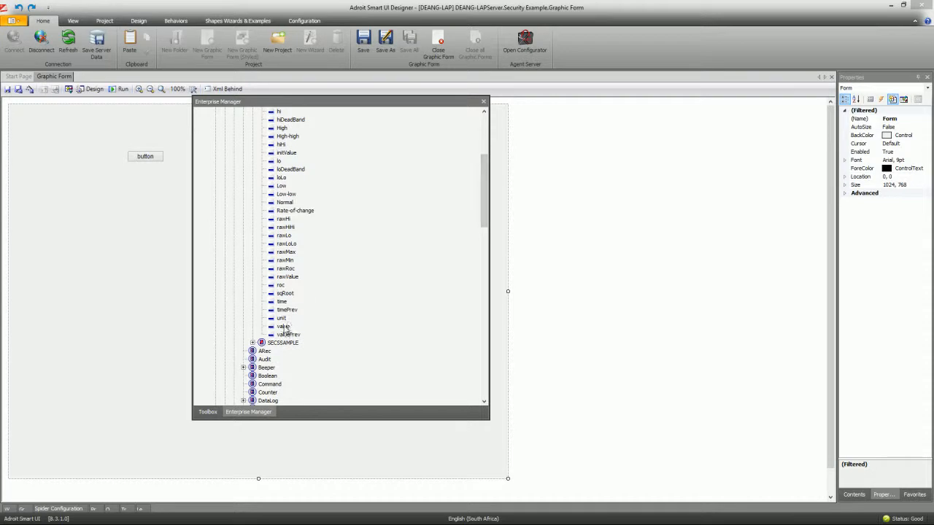
right_click(286, 327)
left_click(309, 332)
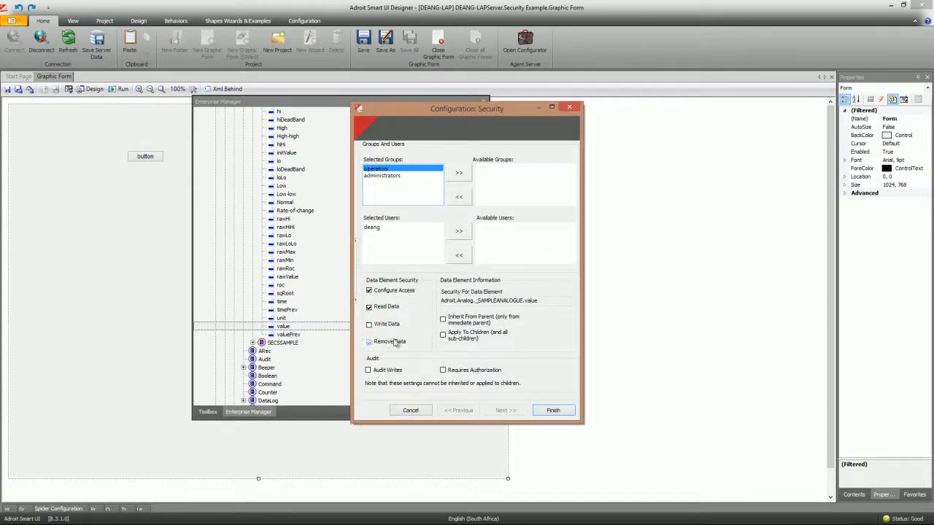
left_click(370, 324)
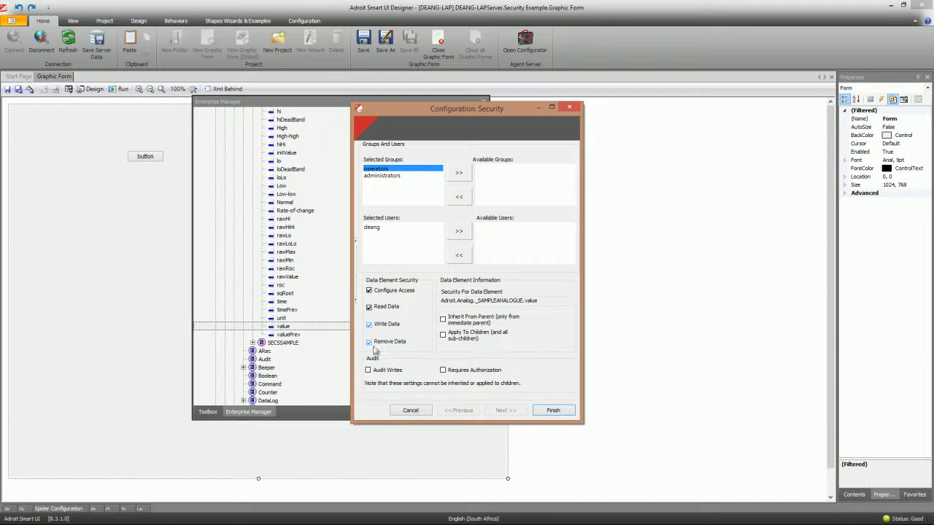
left_click(553, 410)
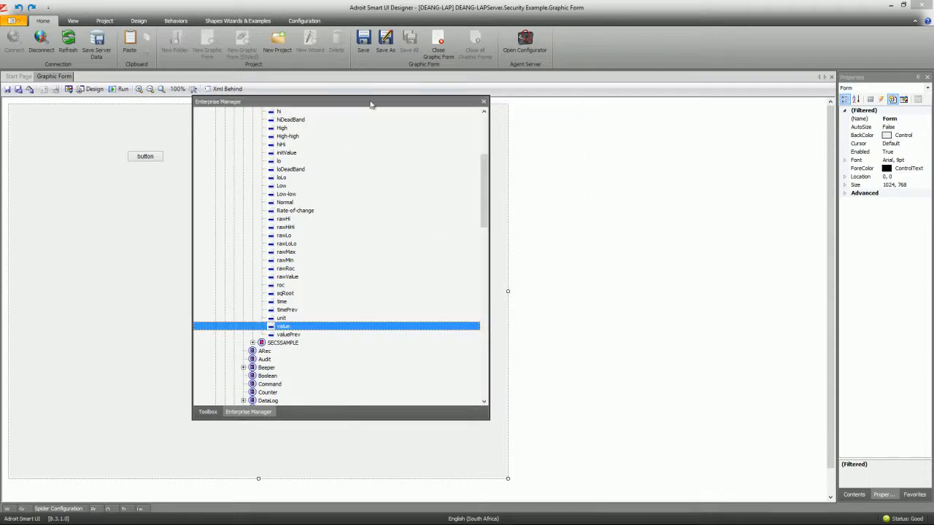
- Dock the server tree, save the server data, and select the form's button
double_click(370, 103)
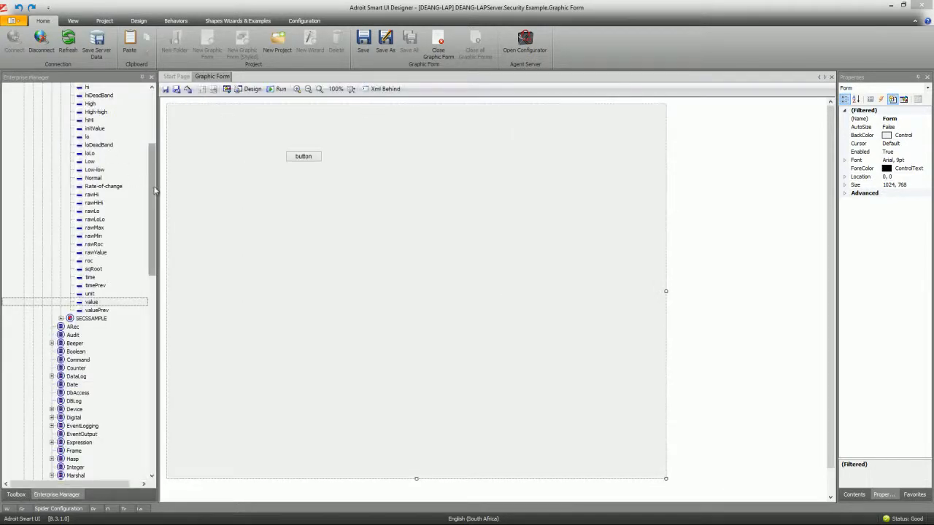
left_click_drag(153, 190, 151, 125)
left_click(97, 41)
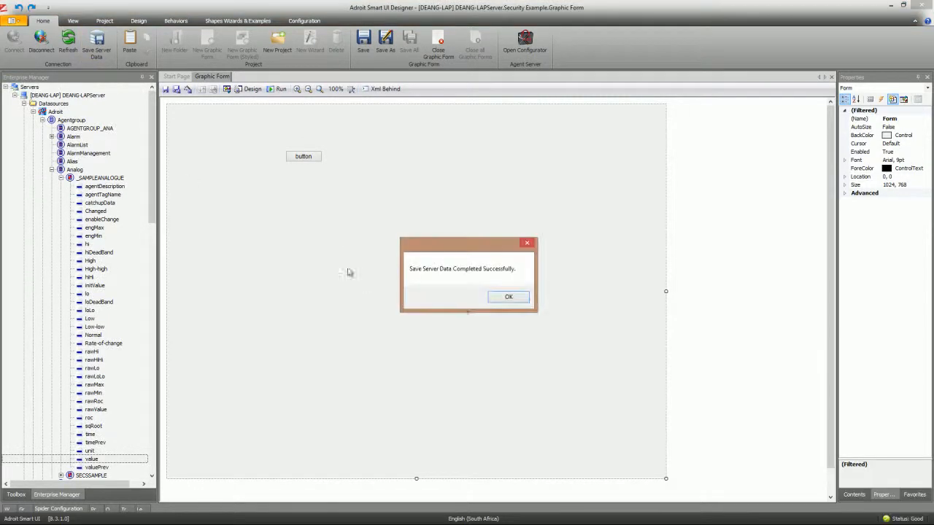
left_click(499, 301)
left_click(302, 156)
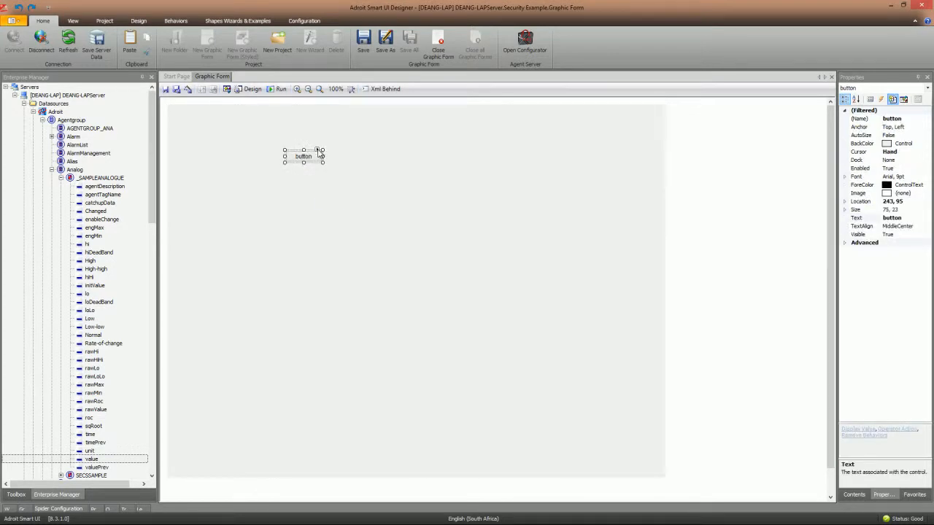
- Give the button an Operator Action data-entry behaviour on _SAMPLEANALOGUE.value, range 0 to 100
left_click(319, 151)
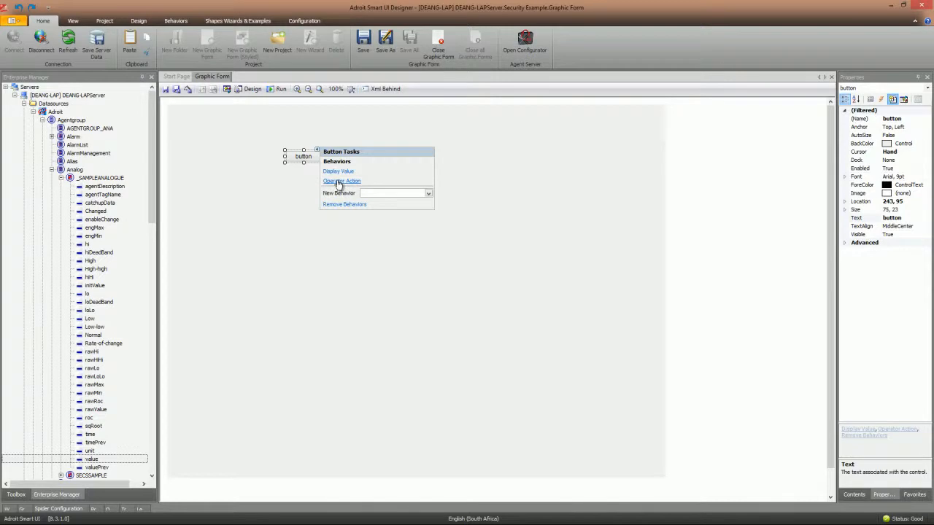
left_click(338, 183)
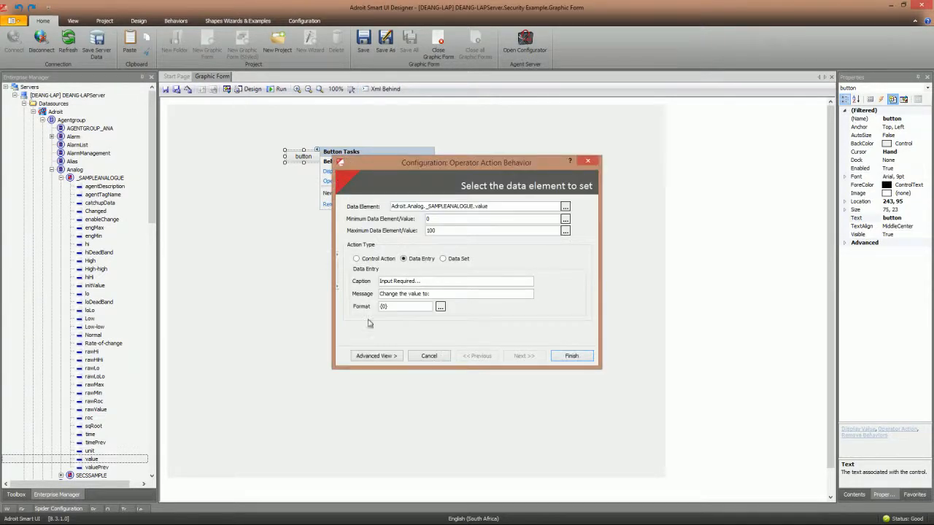
left_click(383, 357)
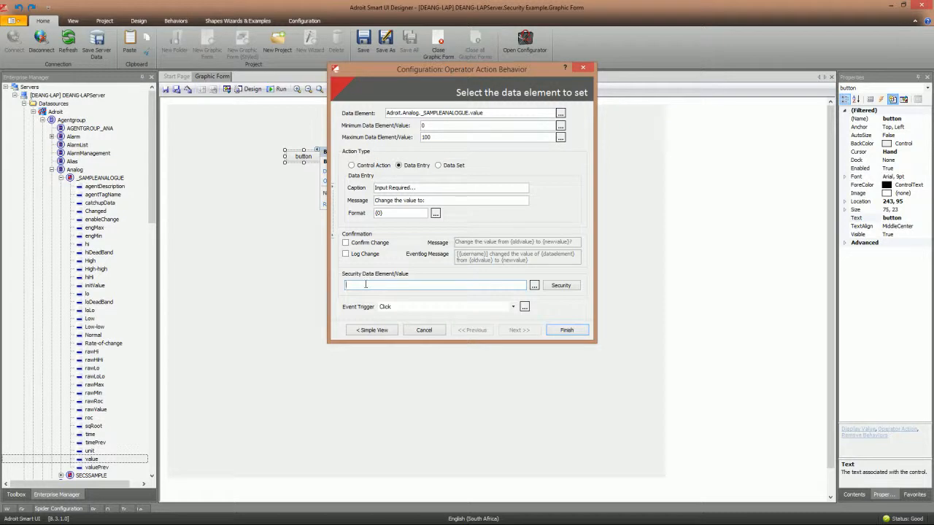
- Restrict the button's operator action to the administrators group and finish the behaviour
left_click(566, 288)
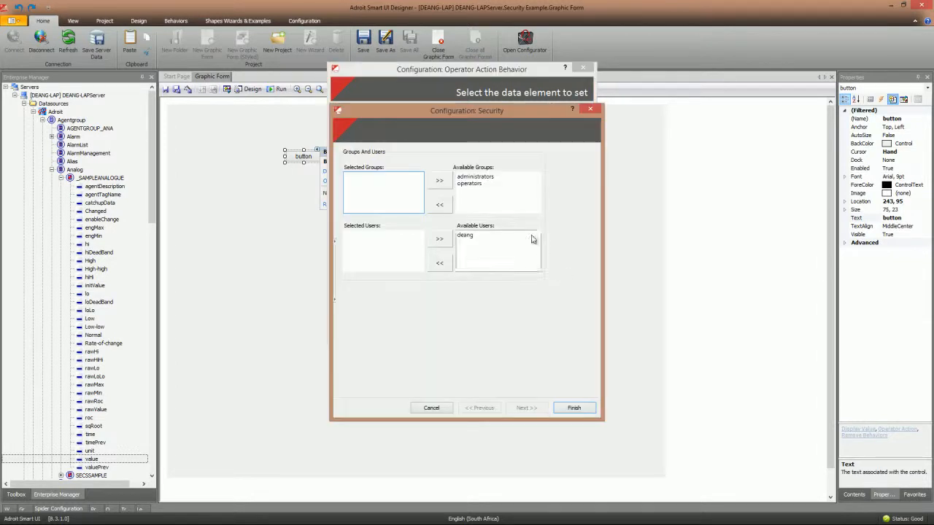
left_click(473, 183)
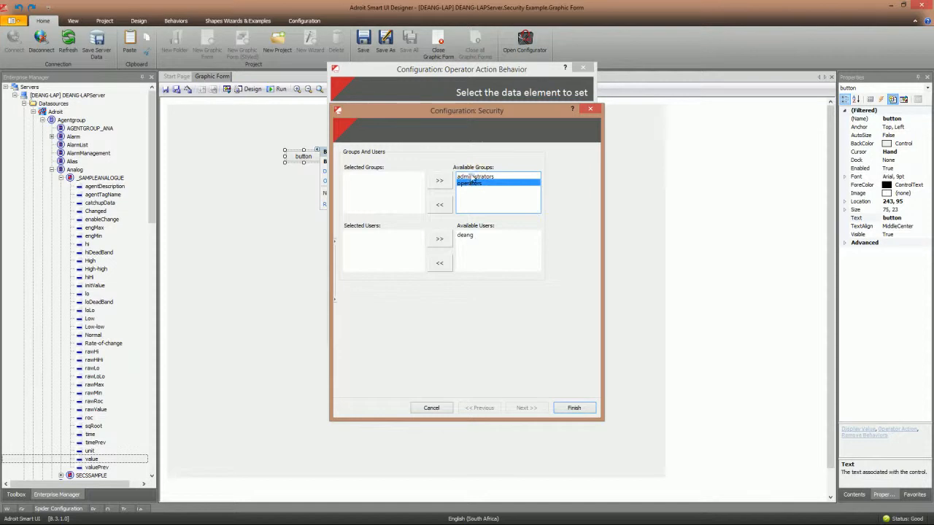
left_click(472, 177)
left_click(439, 180)
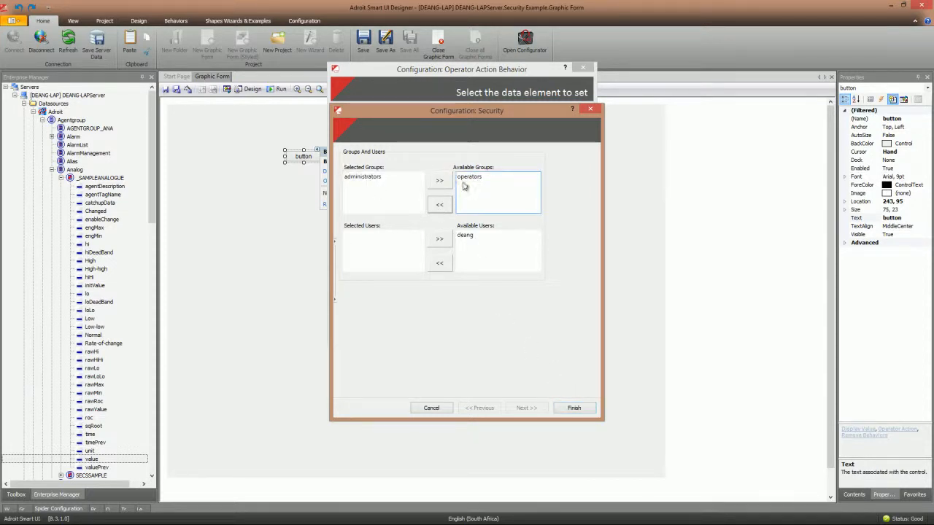
left_click(575, 409)
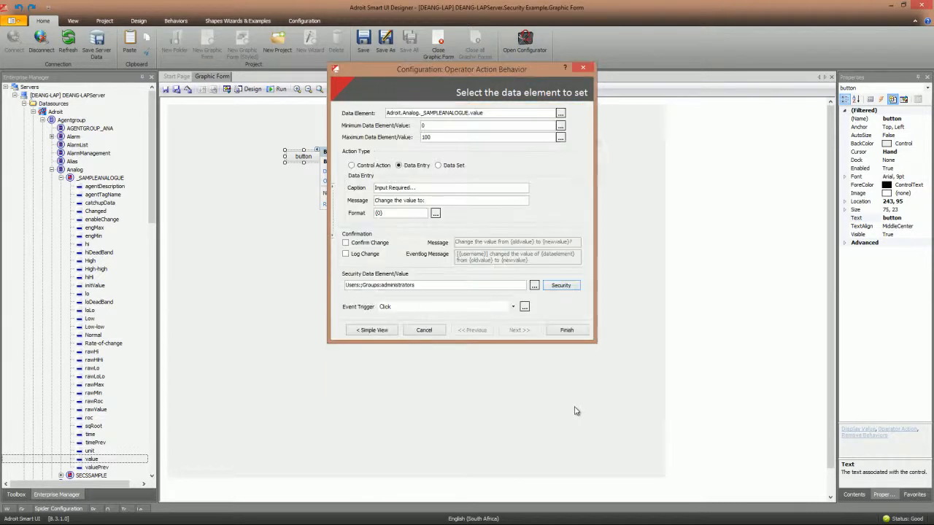
left_click(566, 332)
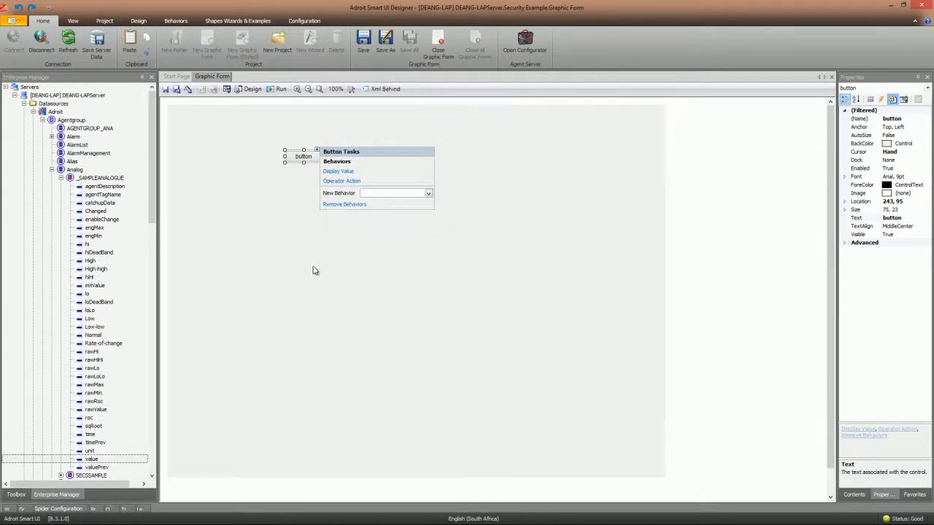
left_click(313, 271)
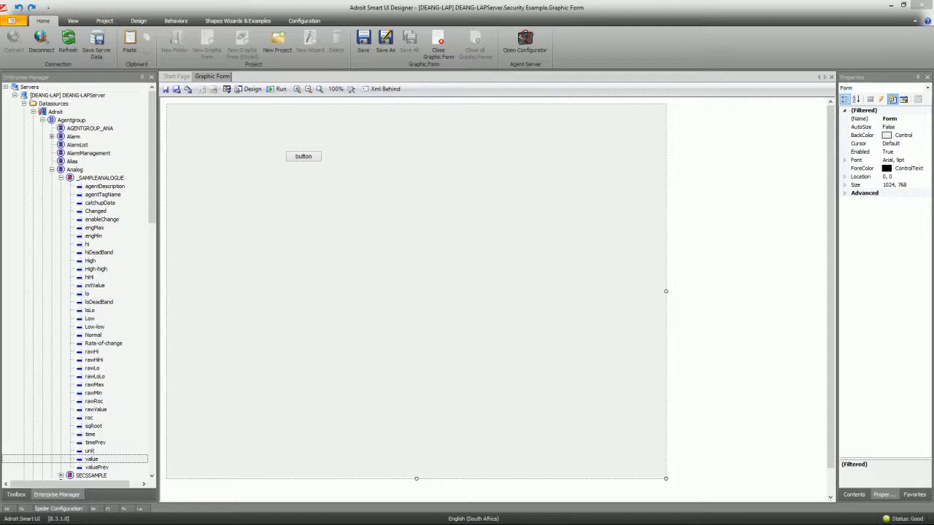
- Run the form in Operator, try the 13.00 button, and log in with a user's name and password
left_click_drag(284, 42, 365, 47)
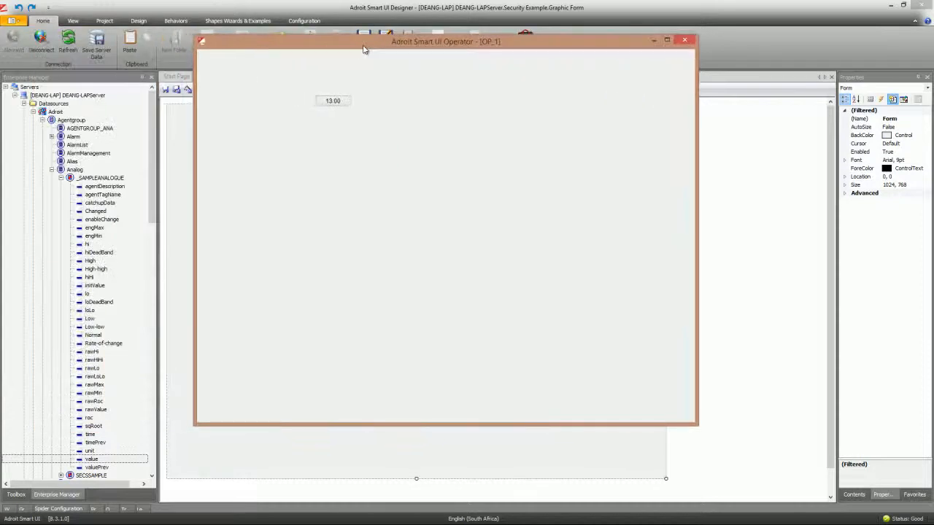
left_click(335, 103)
left_click_drag(396, 41, 535, 46)
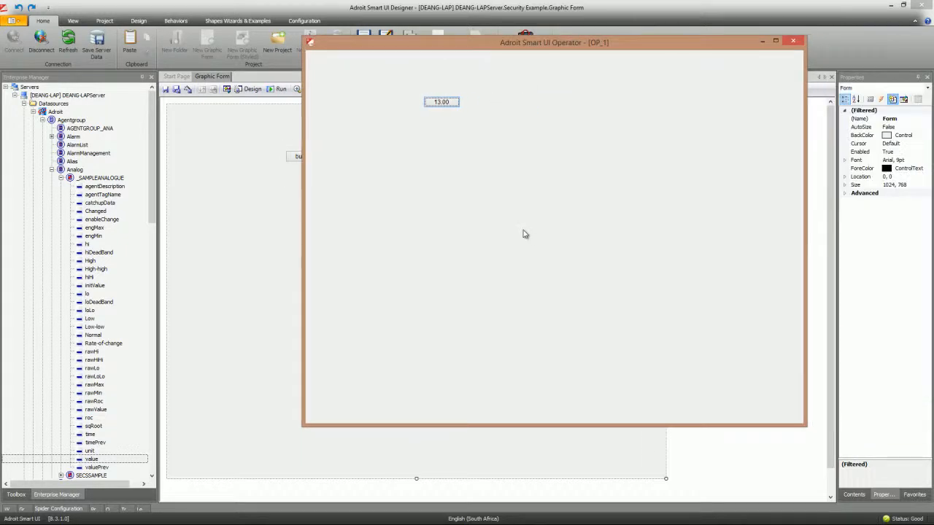
key("shift+Tab")
key("Tab")
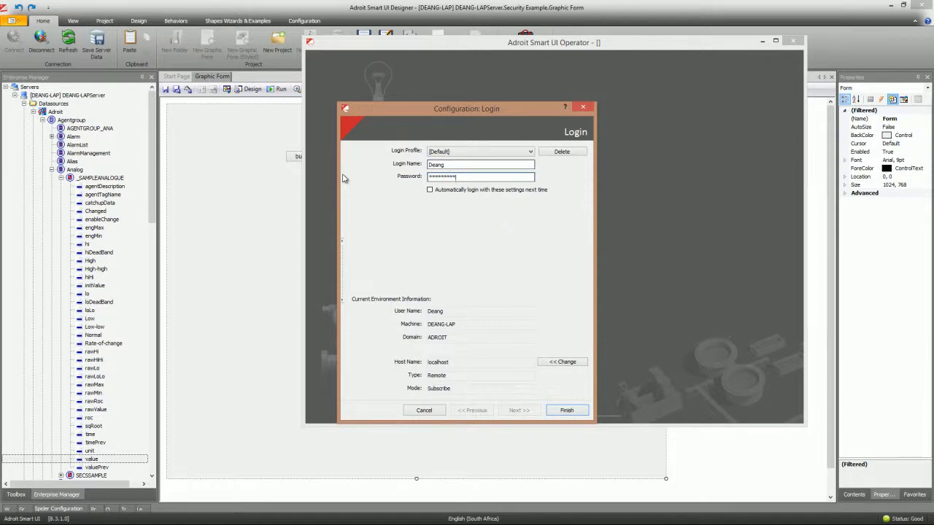
left_click(569, 412)
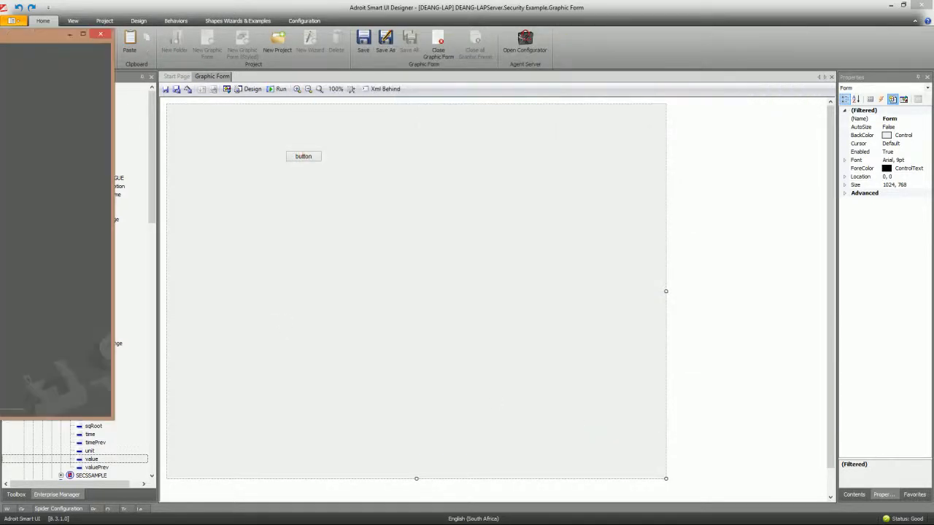
- Open the Security Example graphic form in the Operator window
left_click_drag(32, 34, 644, 51)
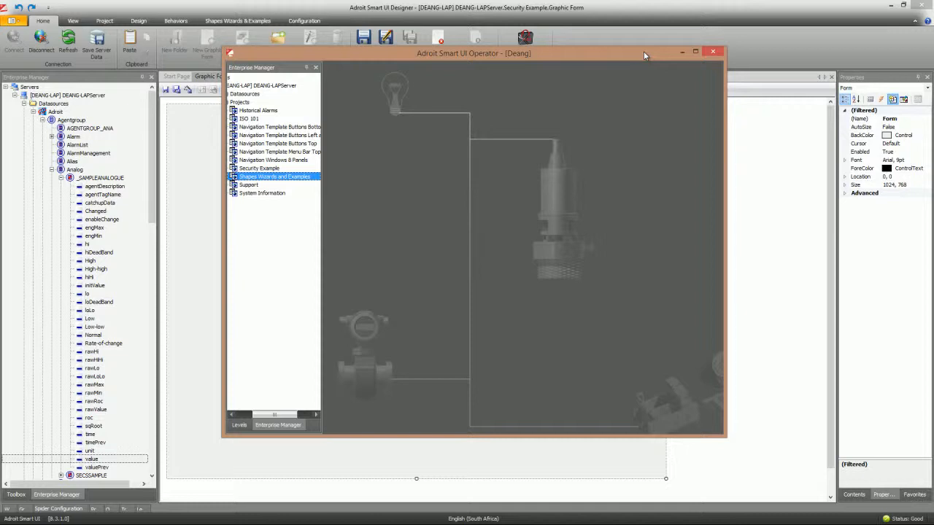
left_click(248, 169)
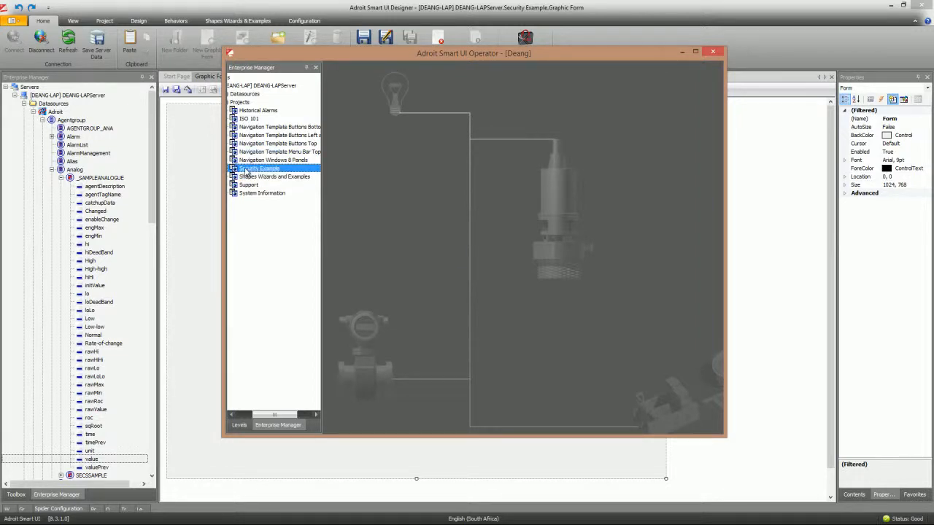
double_click(248, 170)
left_click(260, 178)
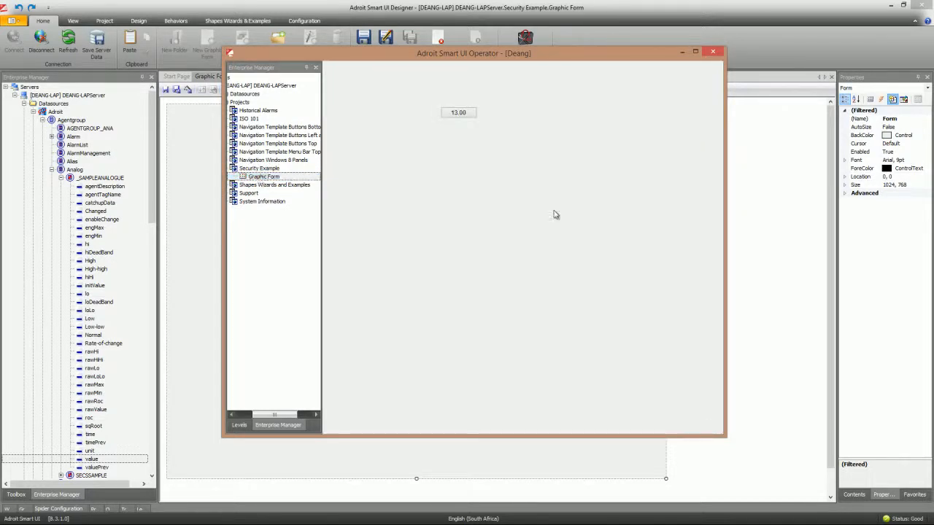
- Enter a new value of 15 through the 13.00 button, then minimize the Operator window
left_click(459, 117)
type("15")
left_click(549, 325)
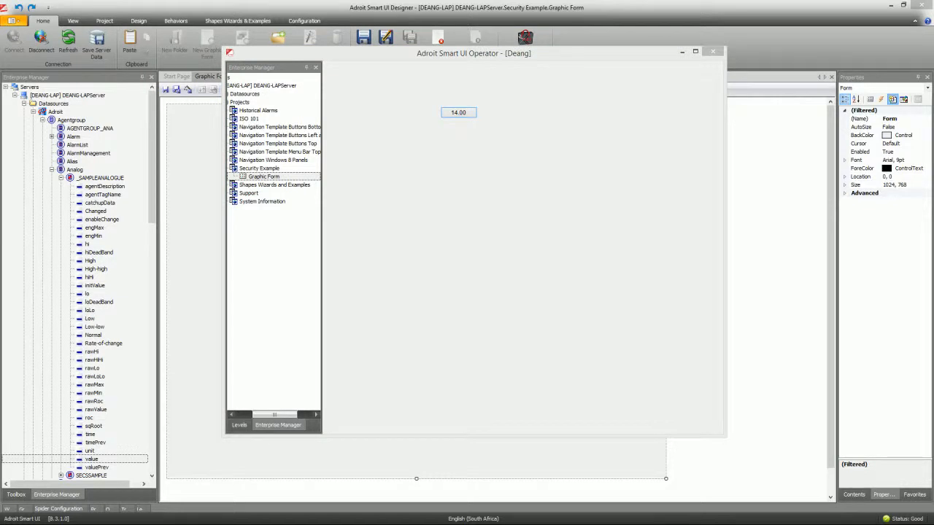
left_click_drag(528, 57, 505, 108)
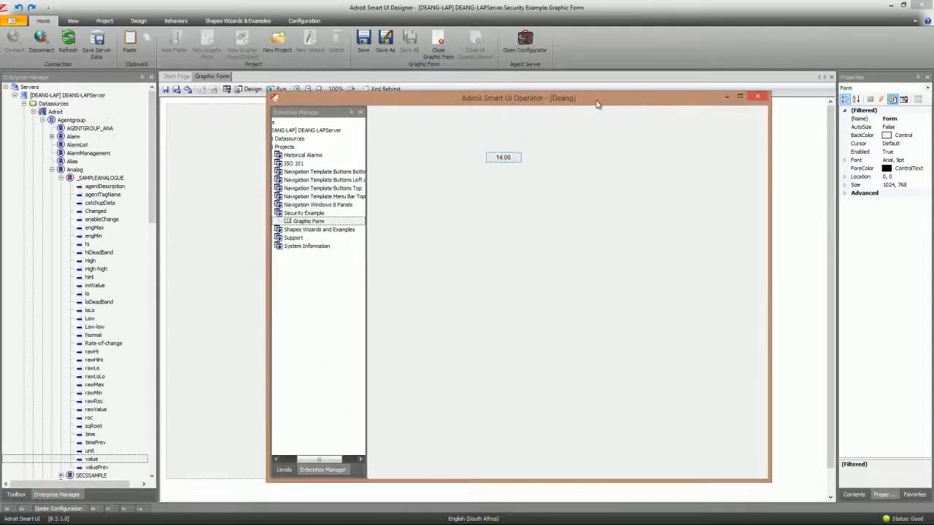
left_click(727, 96)
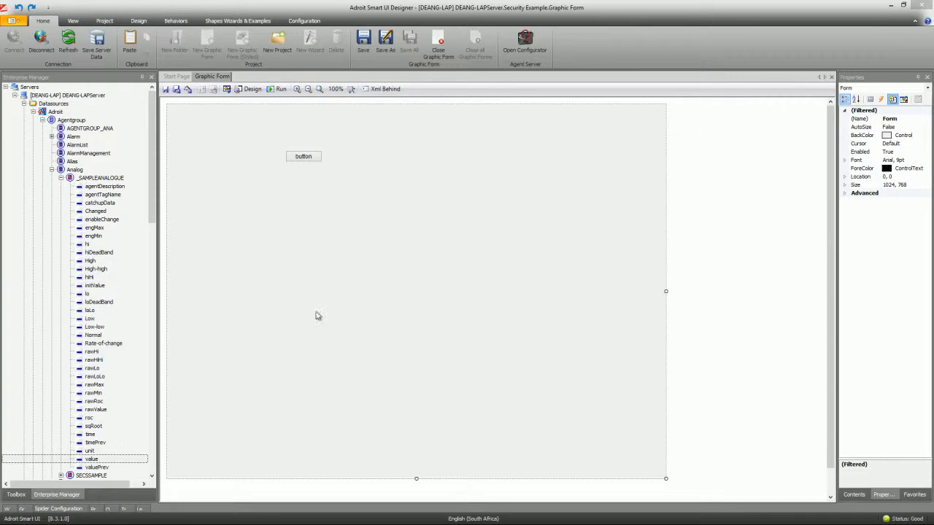
- Add button1 to the form, resize it to 251 × 107, and bring out the Spider Configuration panel
left_click(19, 496)
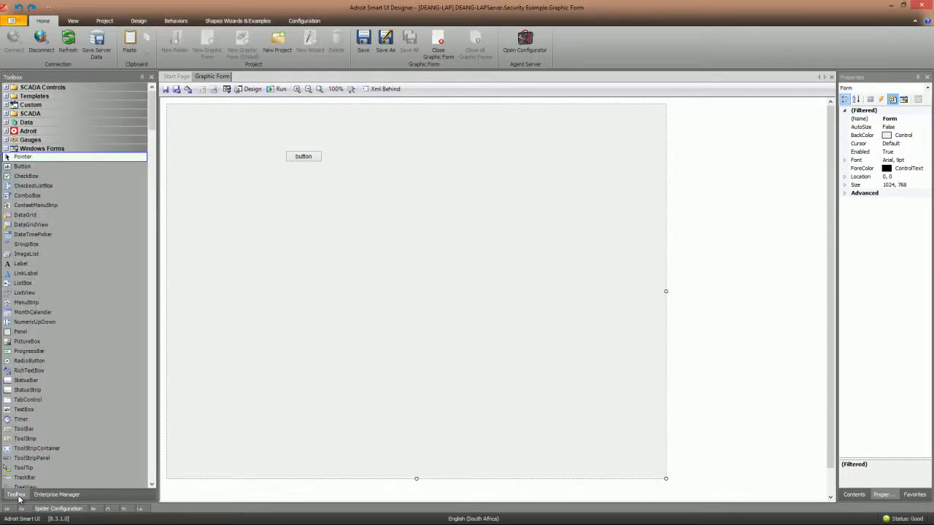
left_click(25, 168)
left_click(378, 169)
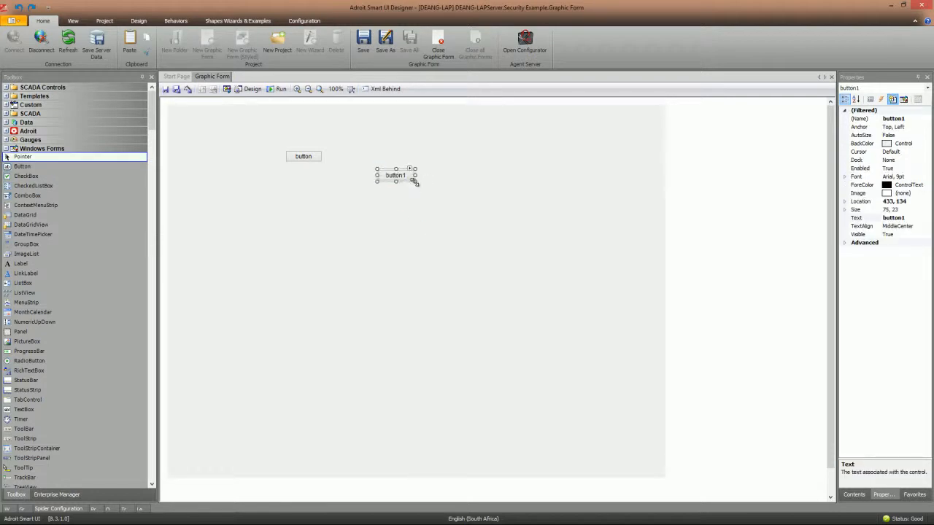
left_click_drag(415, 182, 502, 224)
left_click(70, 509)
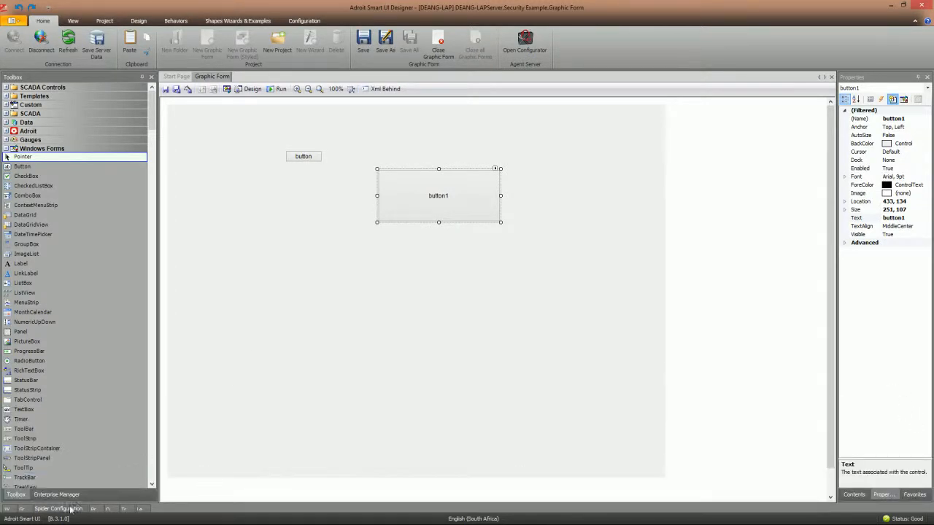
left_click(70, 509)
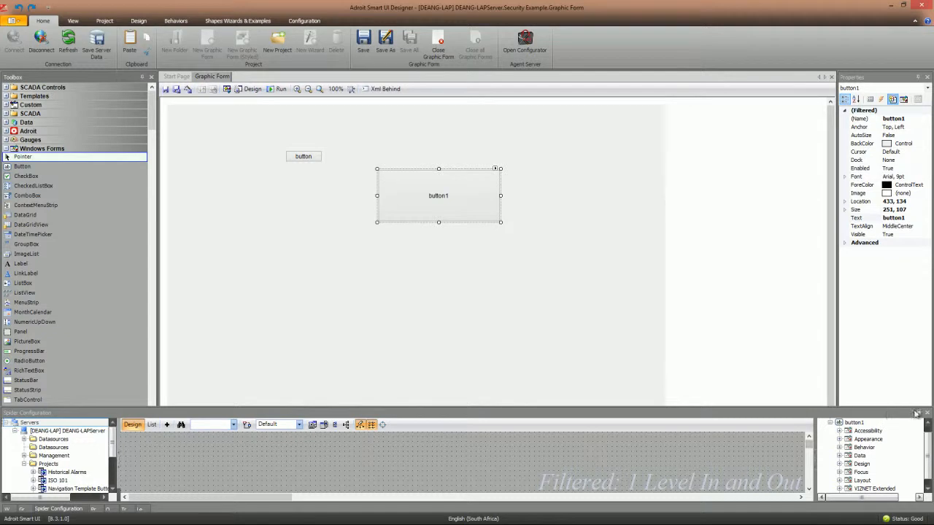
- Float the spider panel and expand Datasources > Agentgroup > Digital to show the _DIG tag
left_click(916, 413)
left_click_drag(434, 423, 573, 128)
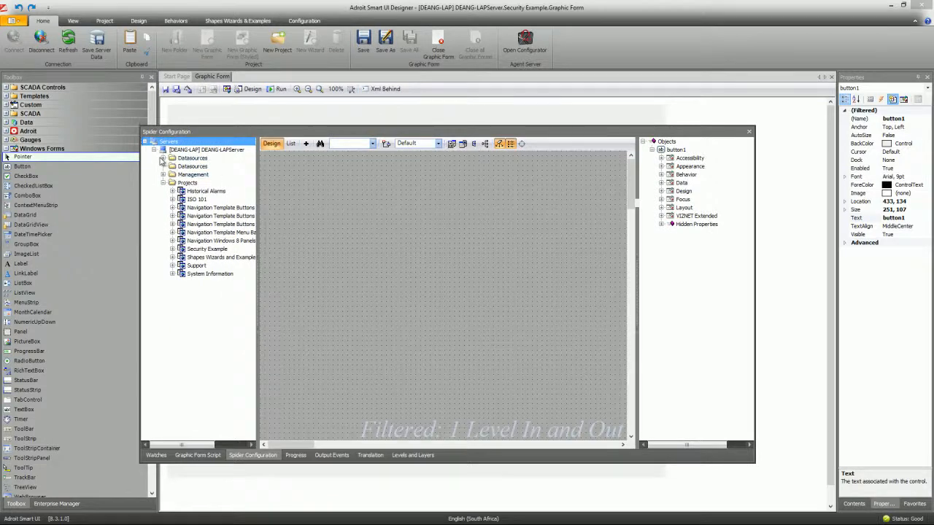
left_click(162, 159)
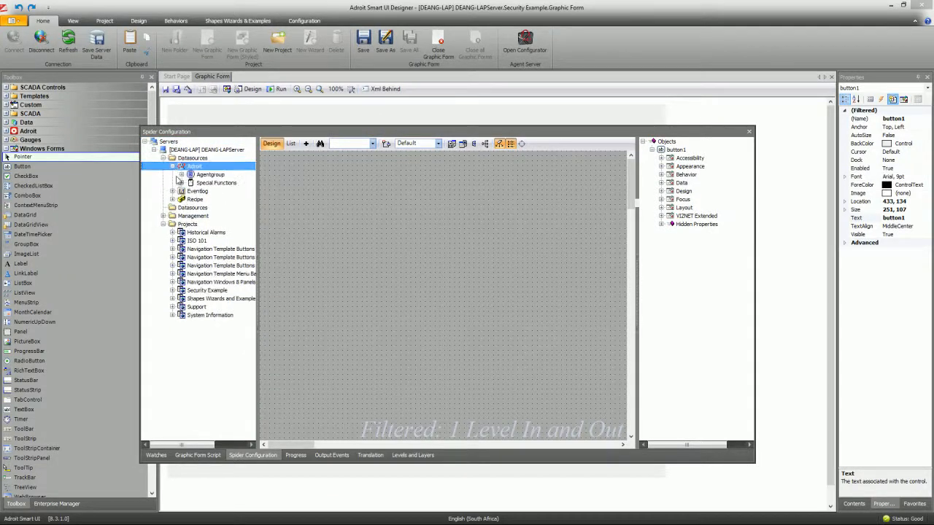
left_click(180, 175)
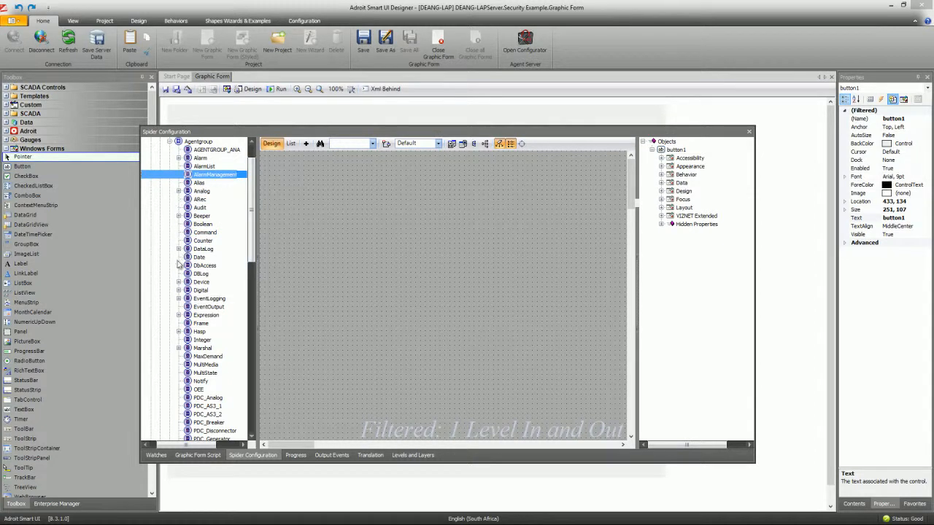
left_click(178, 290)
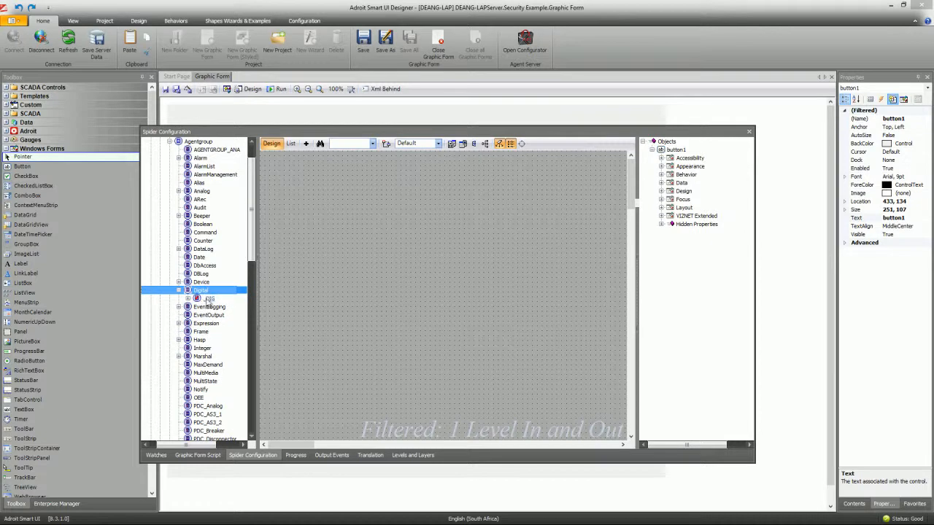
- Create a new Mathematical > Constant spider, Constant1
right_click(440, 183)
mouse_move(503, 185)
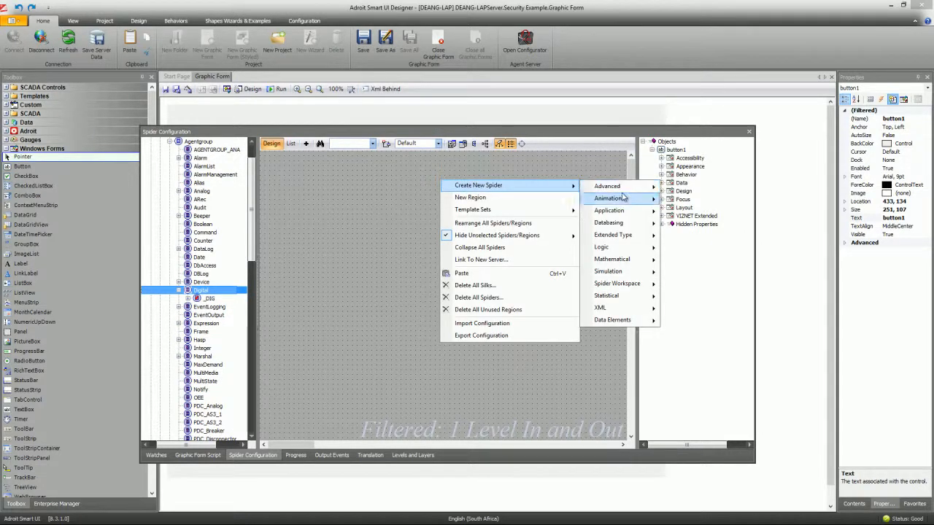
mouse_move(621, 249)
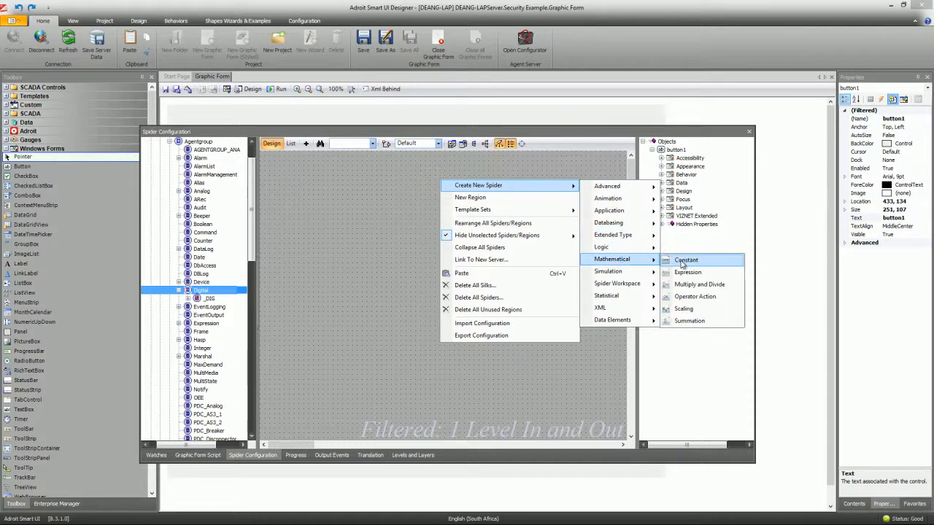
left_click(684, 262)
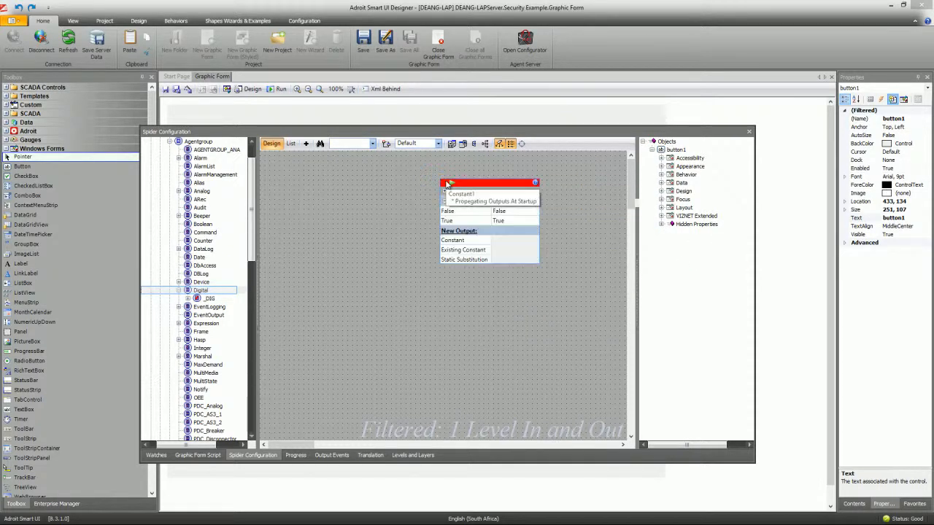
- Turn off Constant1's silk triggering and startup propagation, and trigger it from button1's Click event
right_click(485, 183)
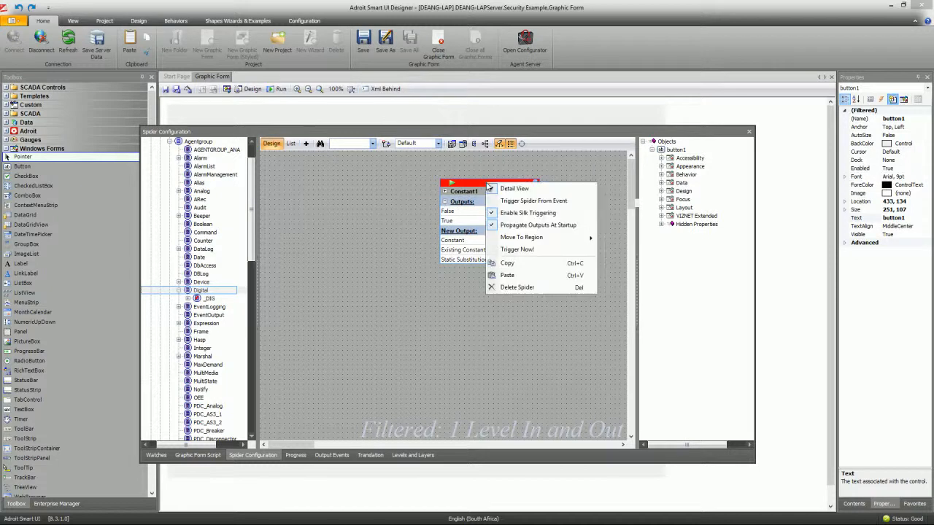
left_click(512, 213)
right_click(479, 181)
left_click(511, 223)
right_click(483, 182)
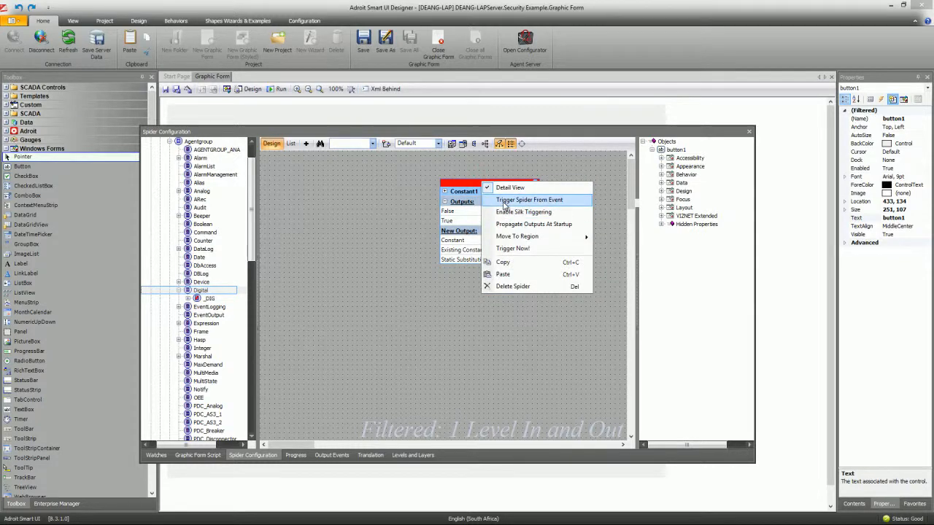
left_click(504, 205)
left_click(609, 281)
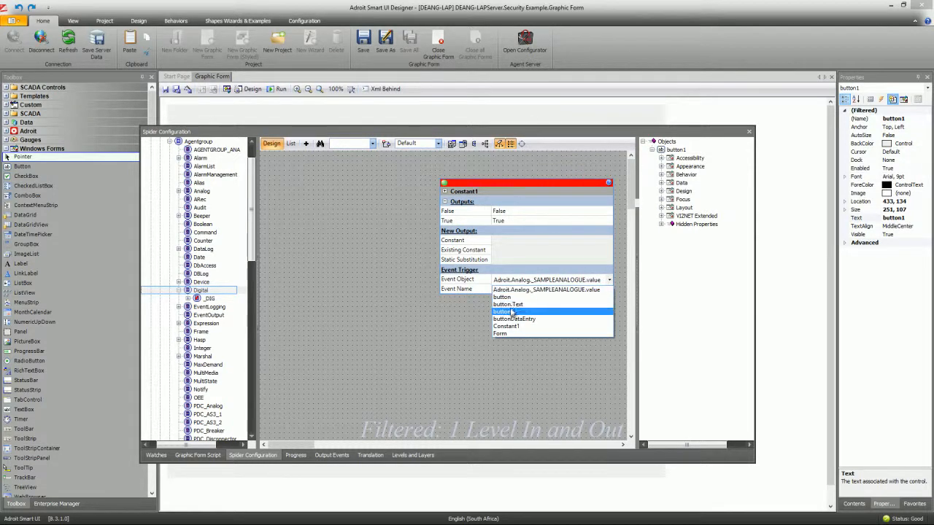
left_click(511, 309)
- Link Constant1's True output to the _DIG tag and dock the spider panel back
left_click_drag(484, 188, 426, 188)
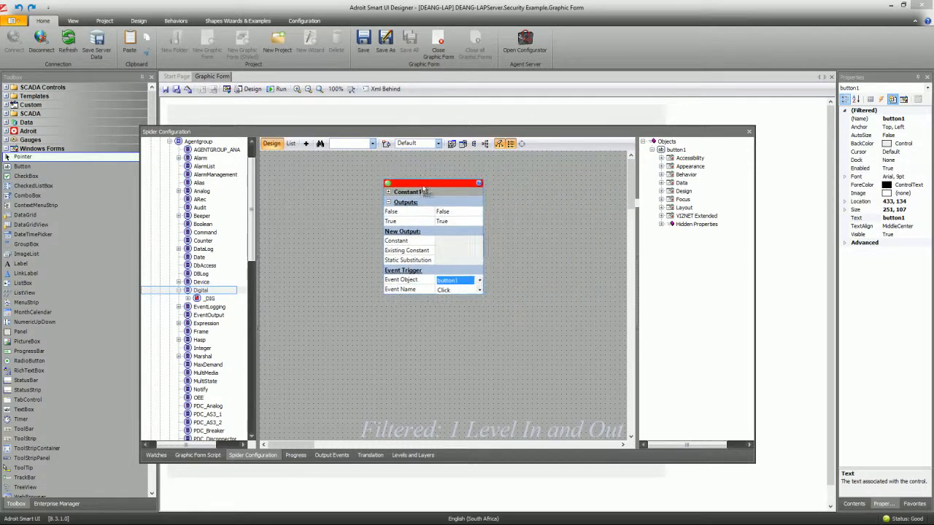
left_click(400, 223)
mouse_move(391, 224)
left_mouse_down()
mouse_move(299, 275)
mouse_move(210, 300)
left_mouse_up()
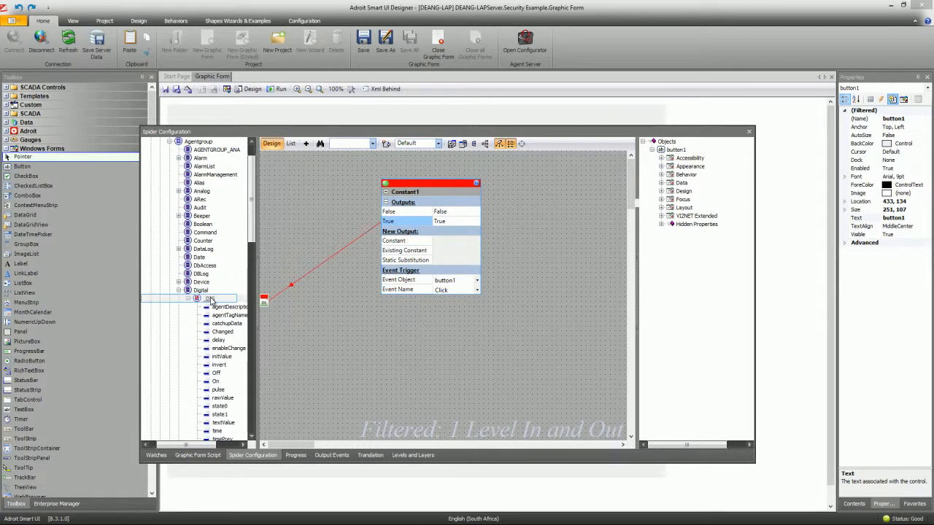
double_click(446, 133)
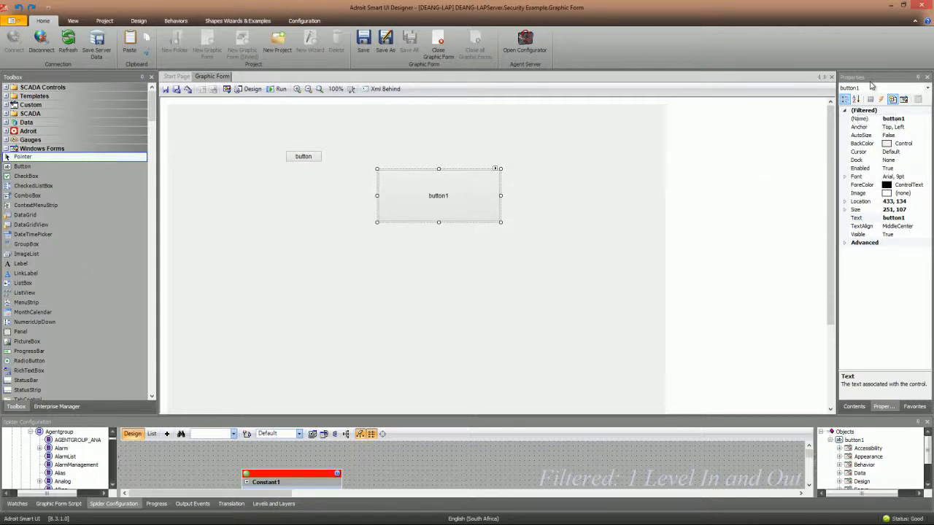
- Set button1's Security on Form property to True in the alphabetical property list
left_click_drag(873, 78, 636, 83)
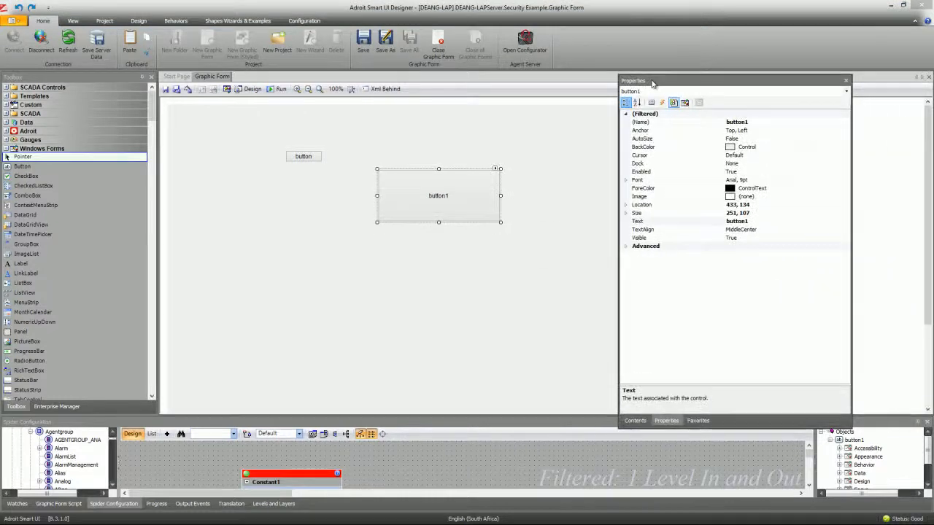
left_click(637, 102)
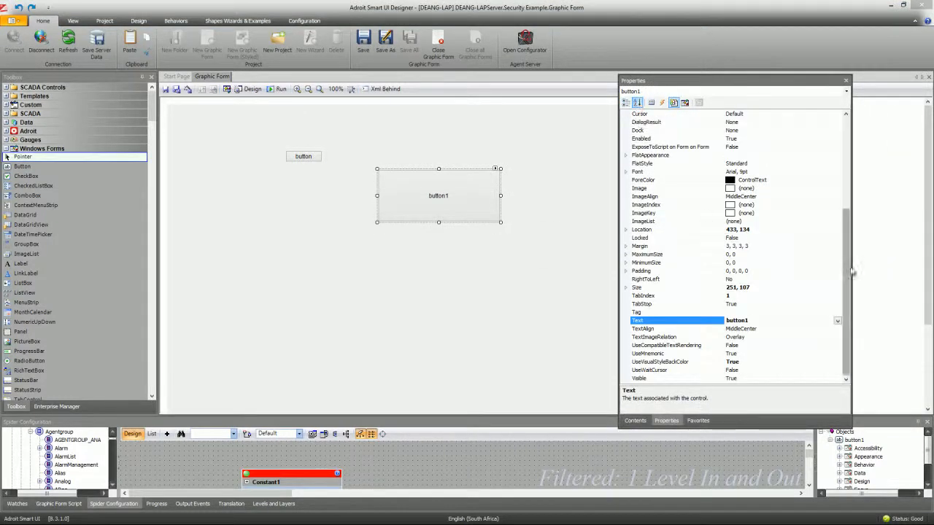
left_click_drag(844, 268, 837, 176)
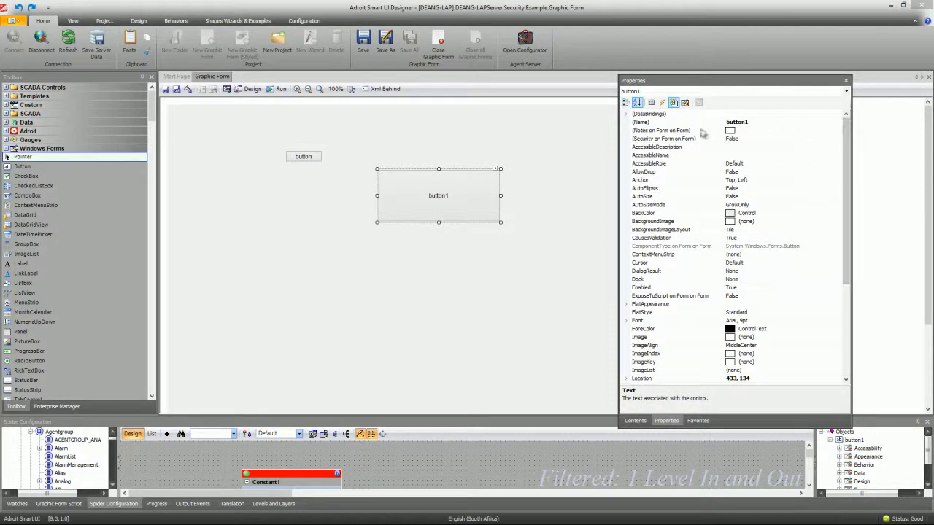
left_click(665, 138)
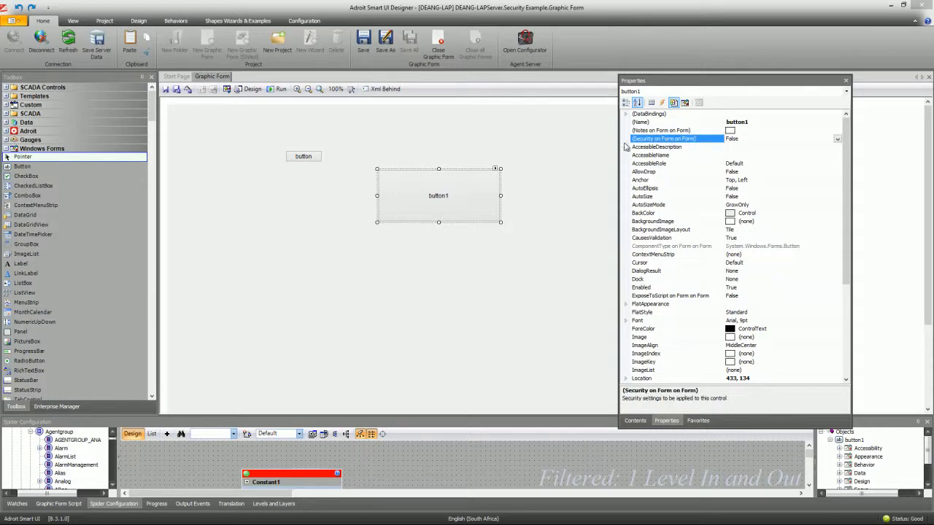
left_click(837, 139)
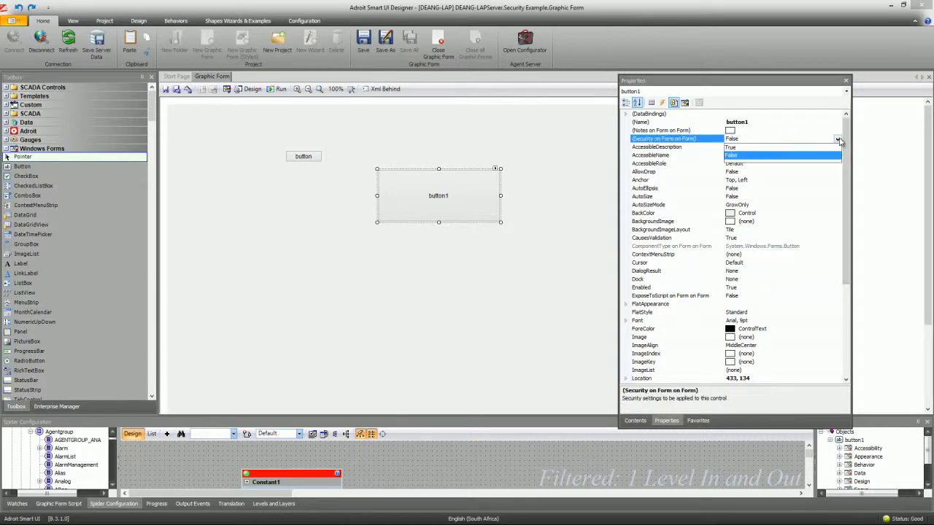
left_click(732, 147)
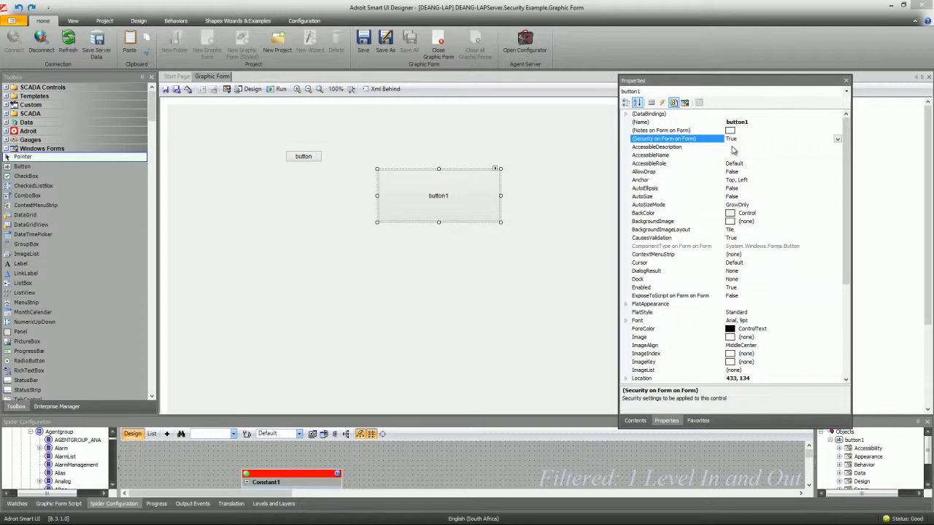
double_click(700, 86)
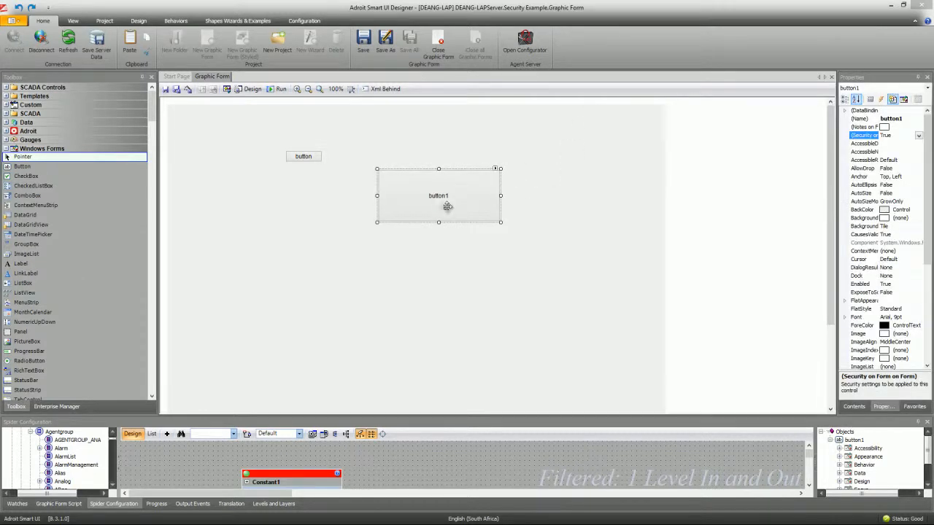
- Open the form's (Security) configuration, then close it again
left_click(598, 173)
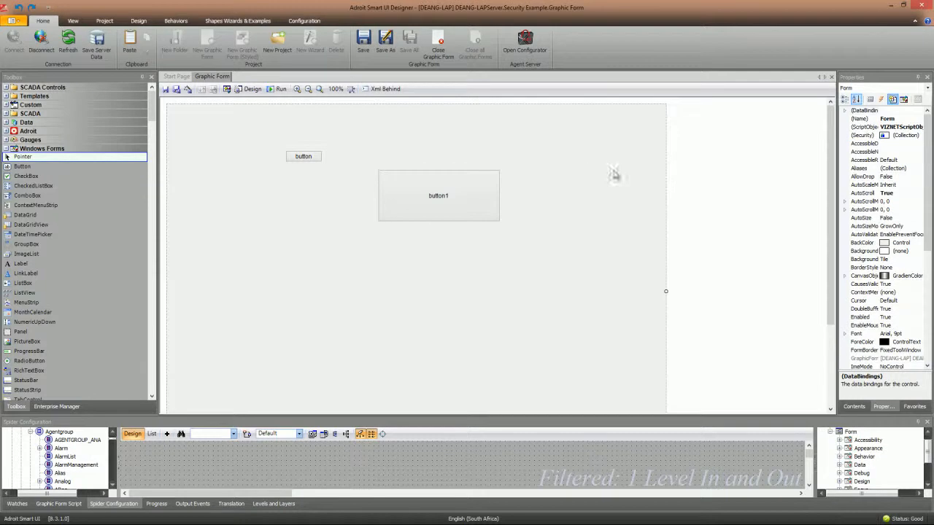
left_click(902, 136)
left_click(918, 137)
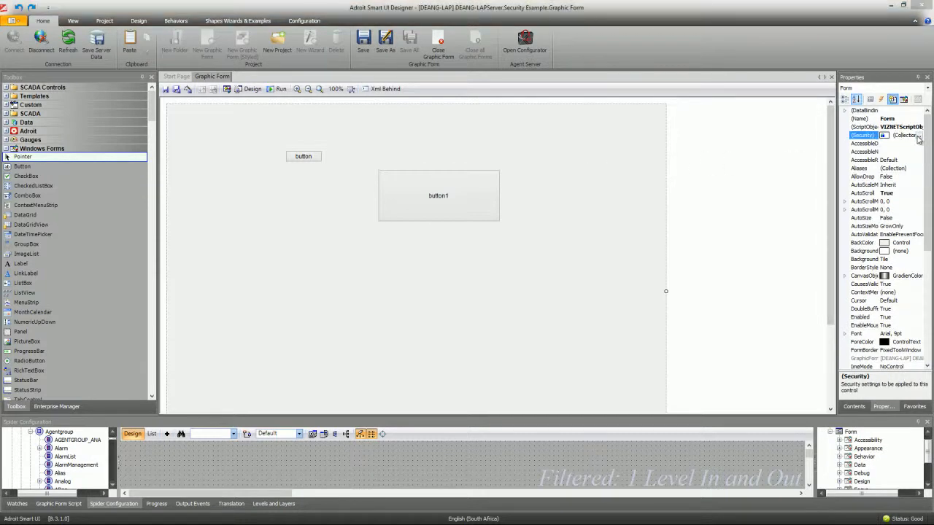
left_click_drag(410, 86, 570, 30)
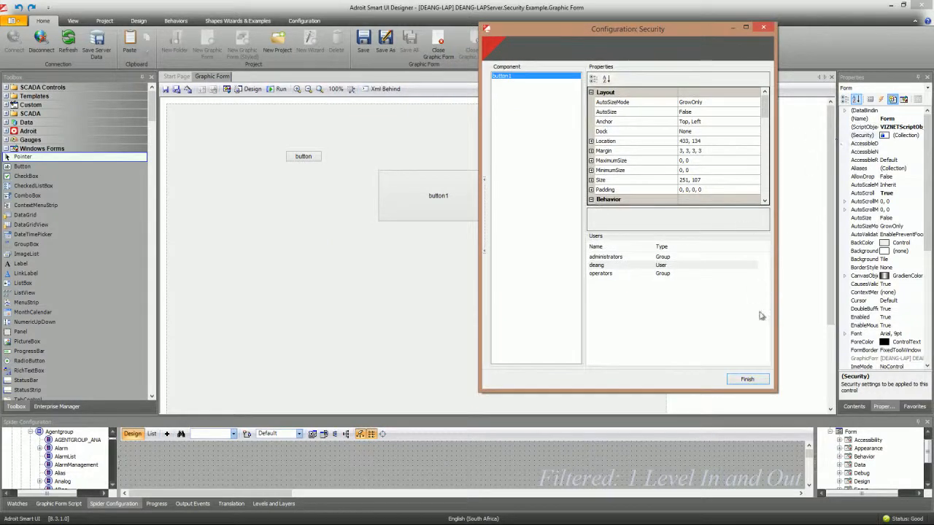
left_click(764, 29)
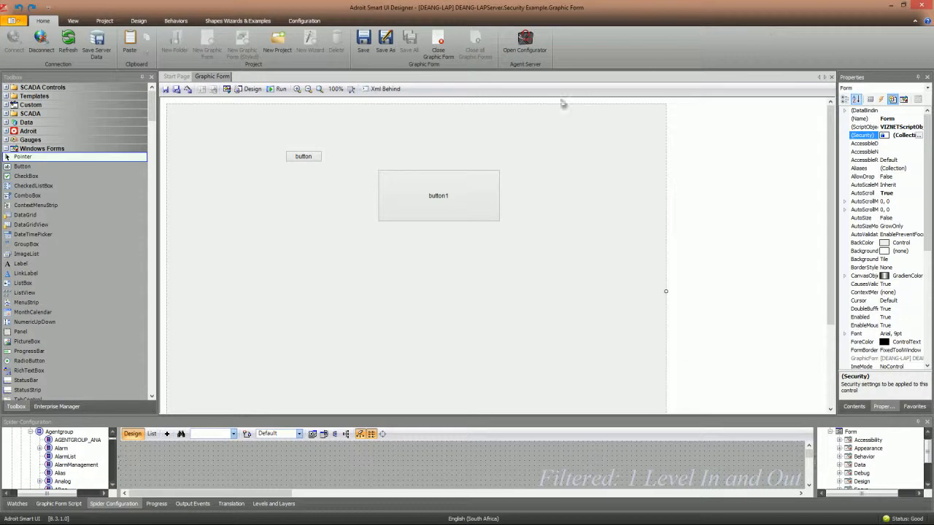
- Widen the Properties pane, check button1's security, and select the form's (Security) property
left_click(455, 194)
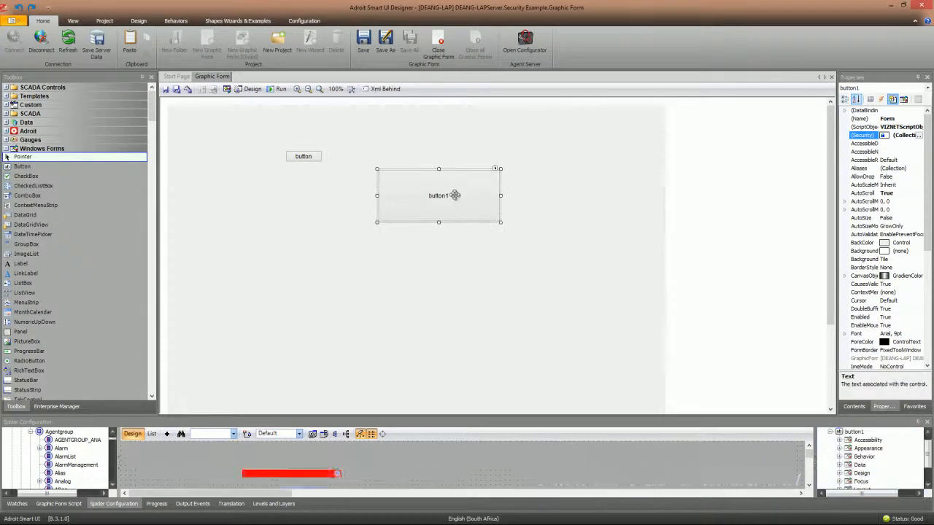
scroll(923, 219, "up", 5)
left_click_drag(837, 162, 691, 175)
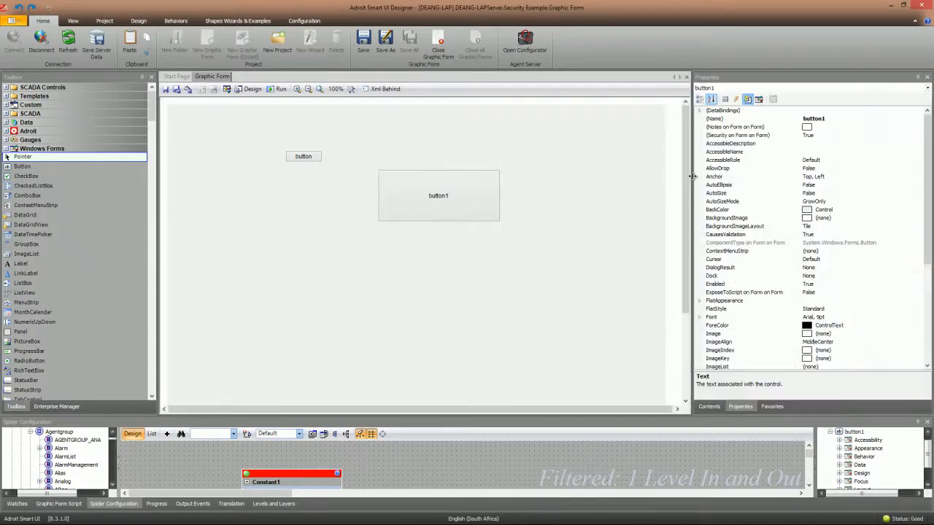
left_click(752, 135)
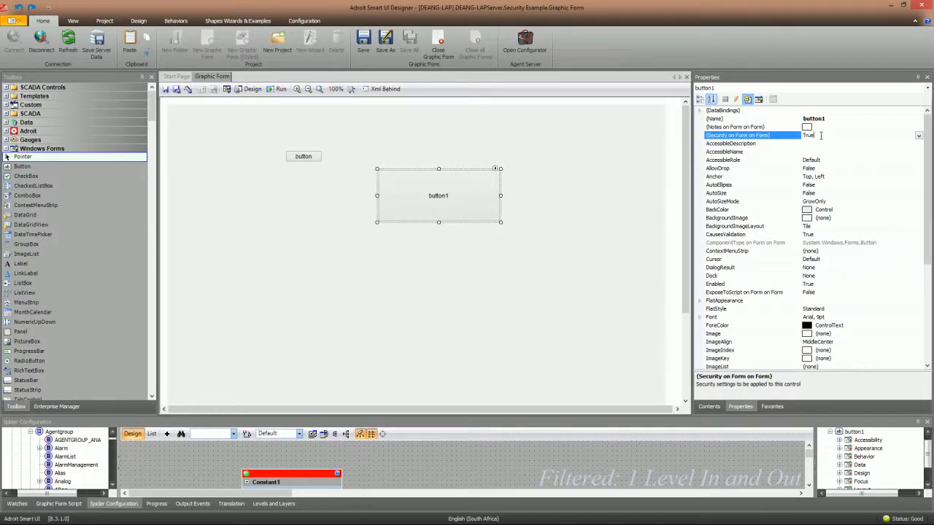
left_click(589, 145)
left_click(760, 137)
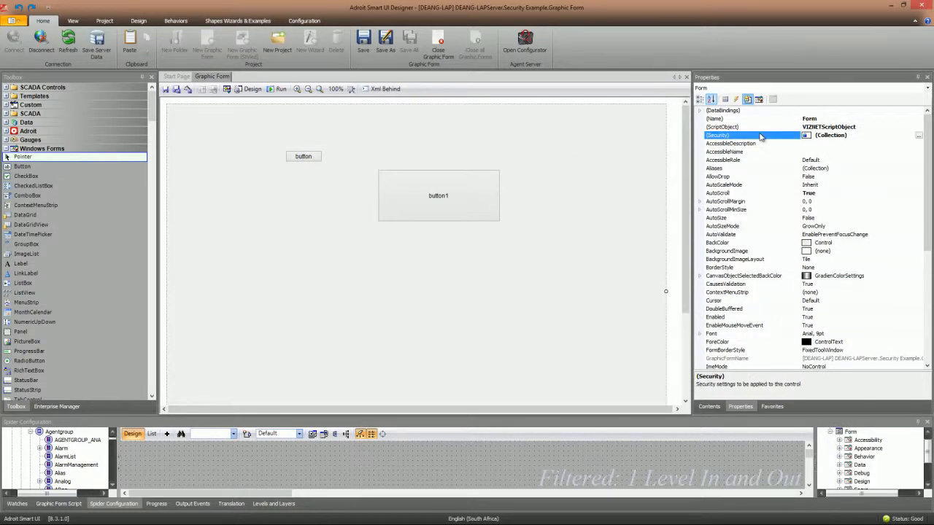
- Open the form's security configuration and choose the operators group
left_click(919, 137)
left_click_drag(467, 85, 718, 57)
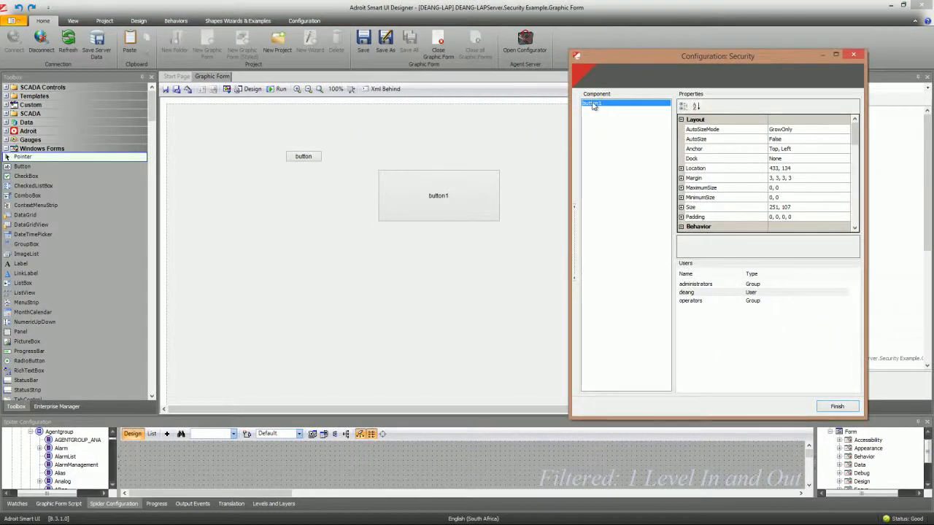
left_click_drag(685, 57, 442, 63)
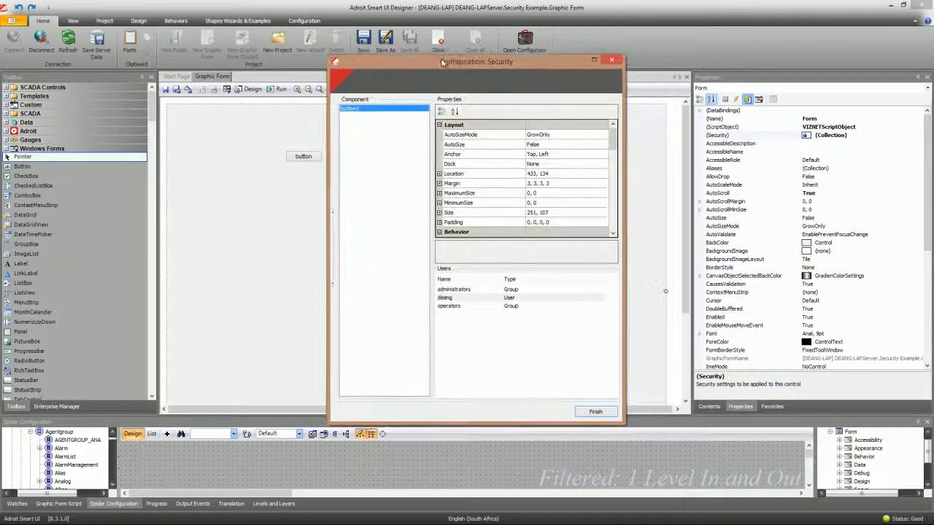
left_click(455, 306)
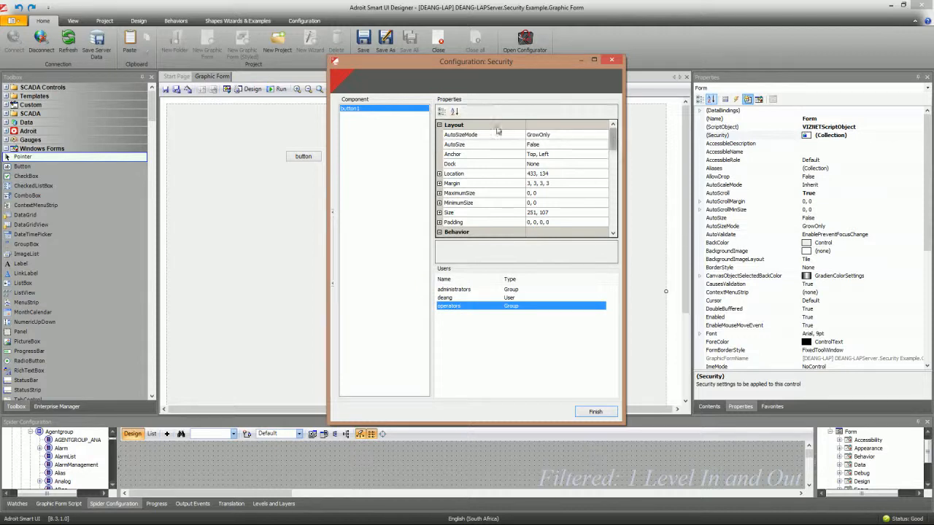
- Set button1's Enabled to False for operators, finish, and save the graphic form
left_click(454, 112)
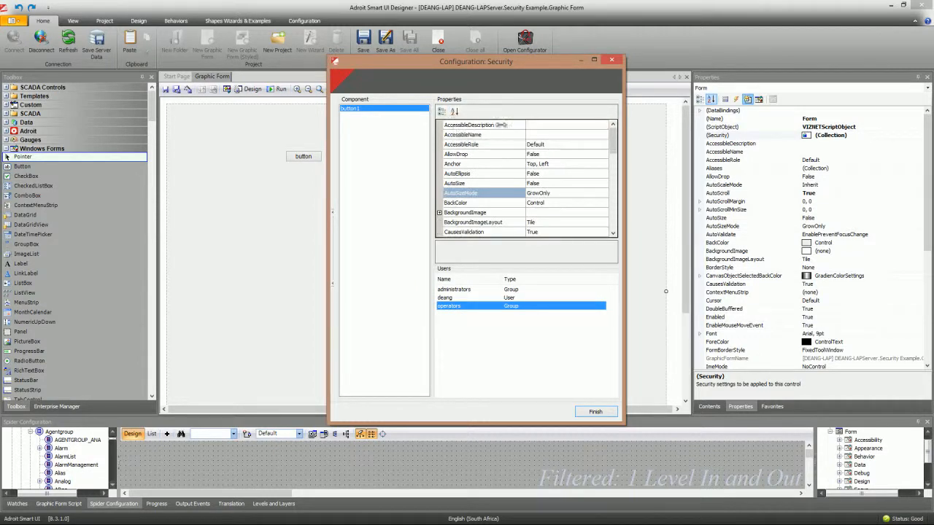
left_click_drag(613, 141, 614, 166)
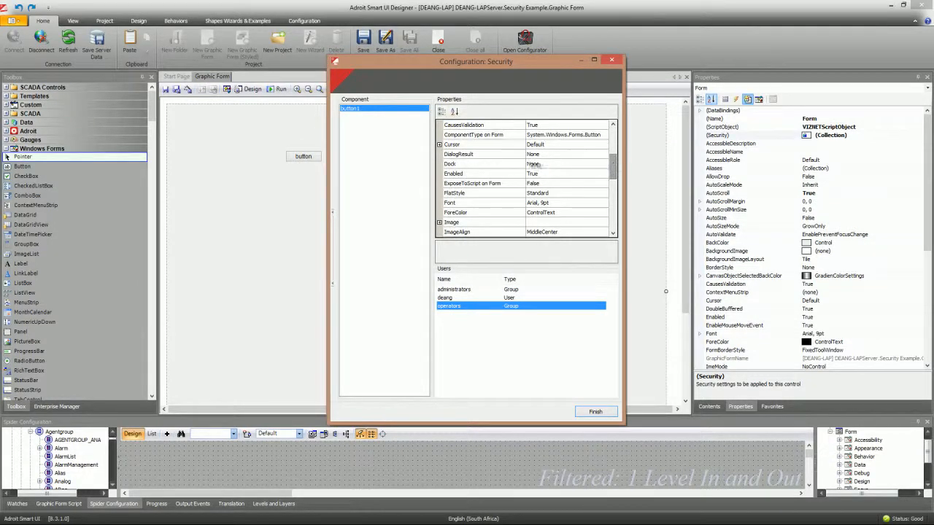
left_click(546, 174)
left_click(565, 172)
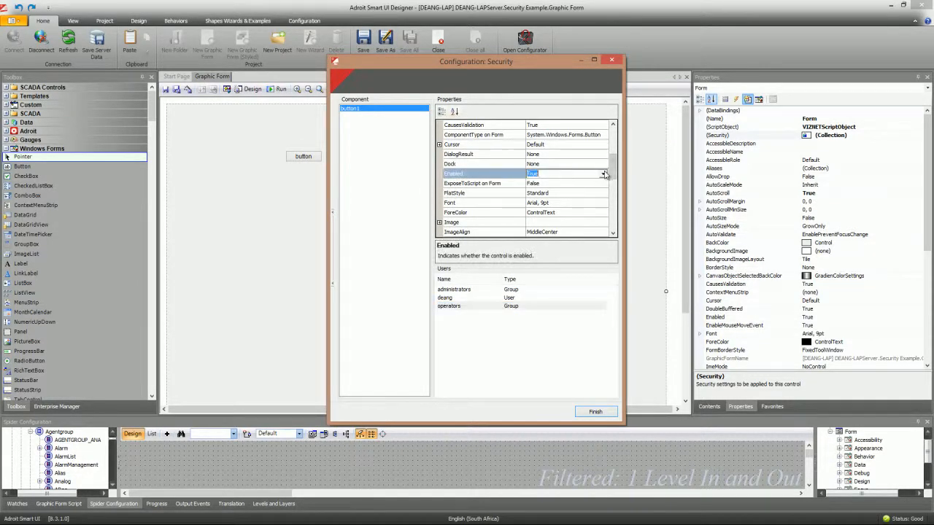
left_click(604, 174)
left_click(540, 193)
left_click(595, 413)
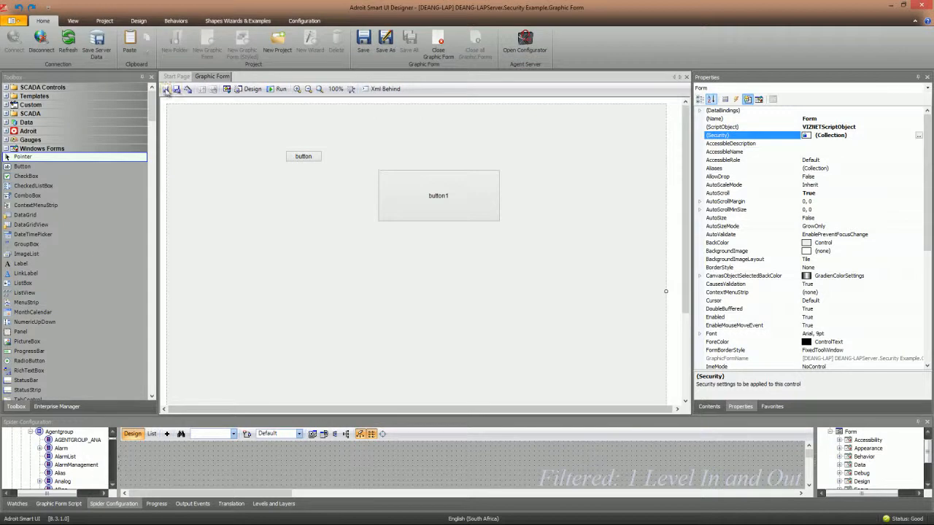
left_click(166, 89)
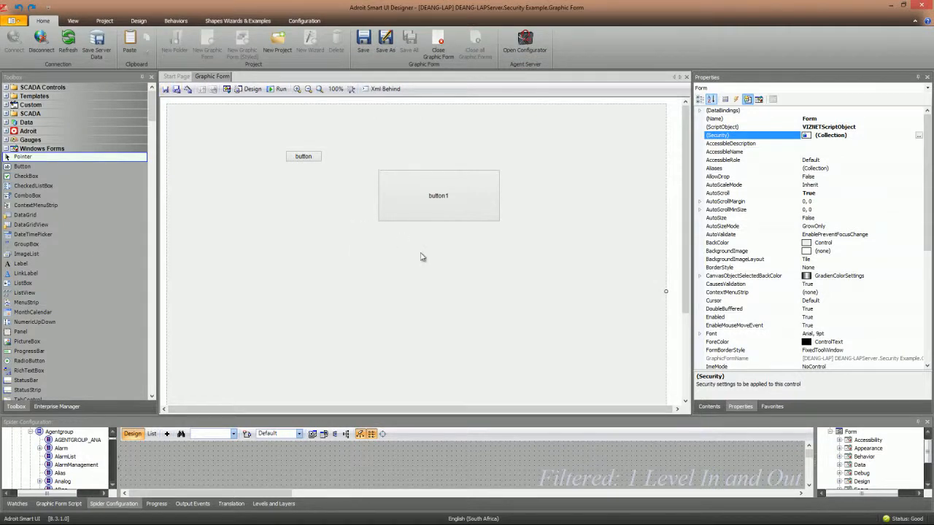
- Run the form in Operator and reset the _DIG digital tag's value to OFF
left_click(278, 89)
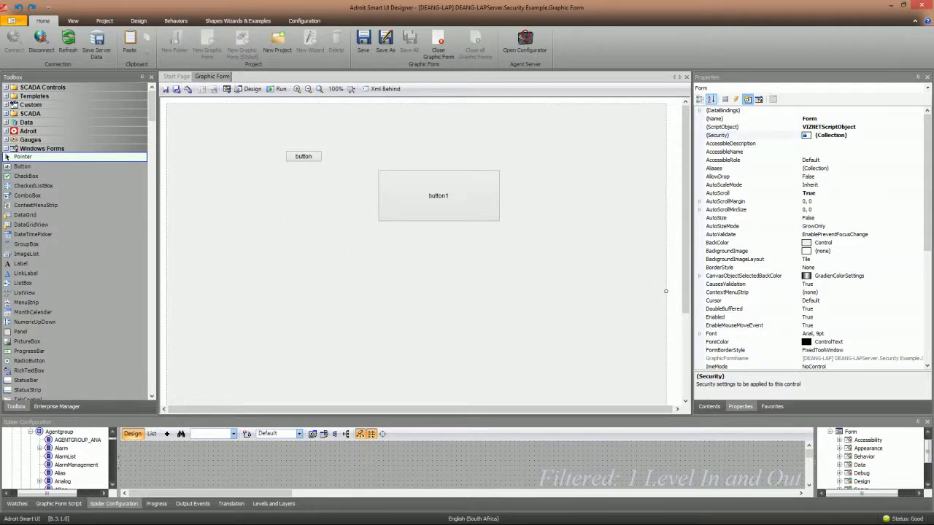
left_click(534, 45)
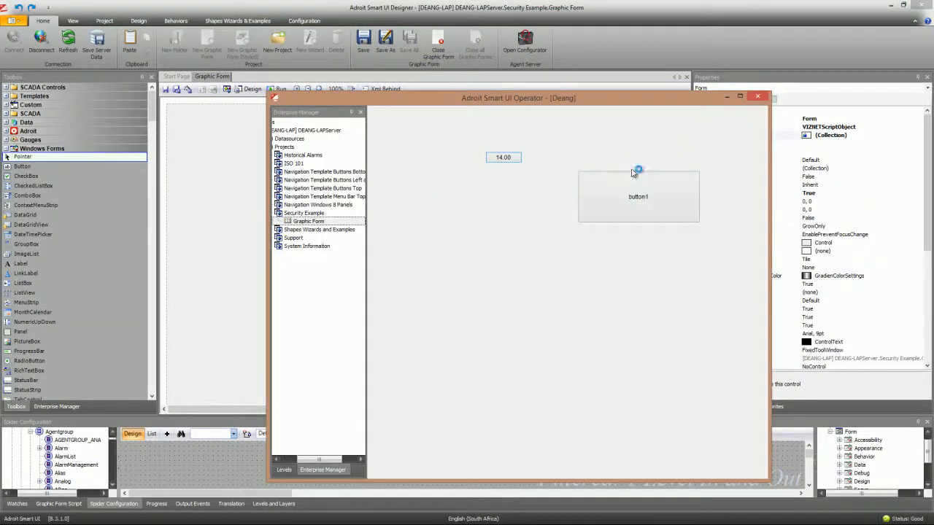
left_click_drag(617, 100, 564, 62)
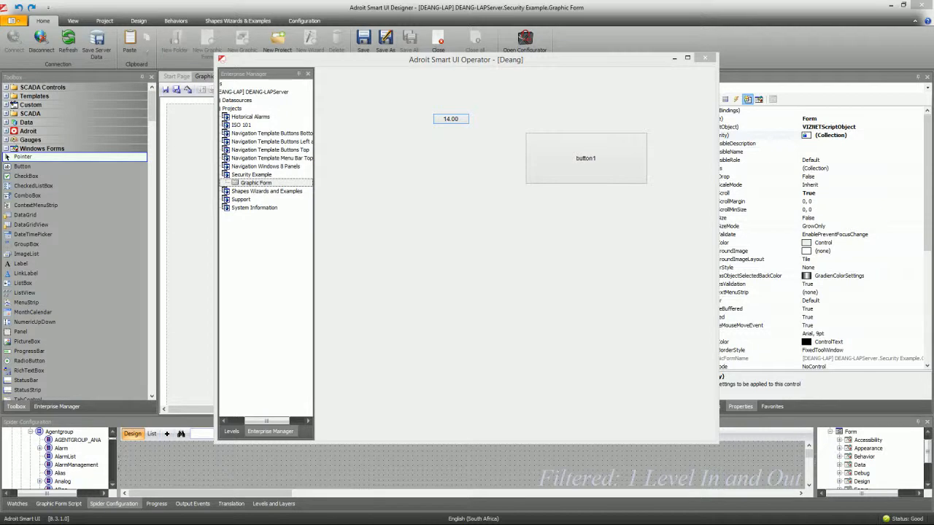
double_click(148, 213)
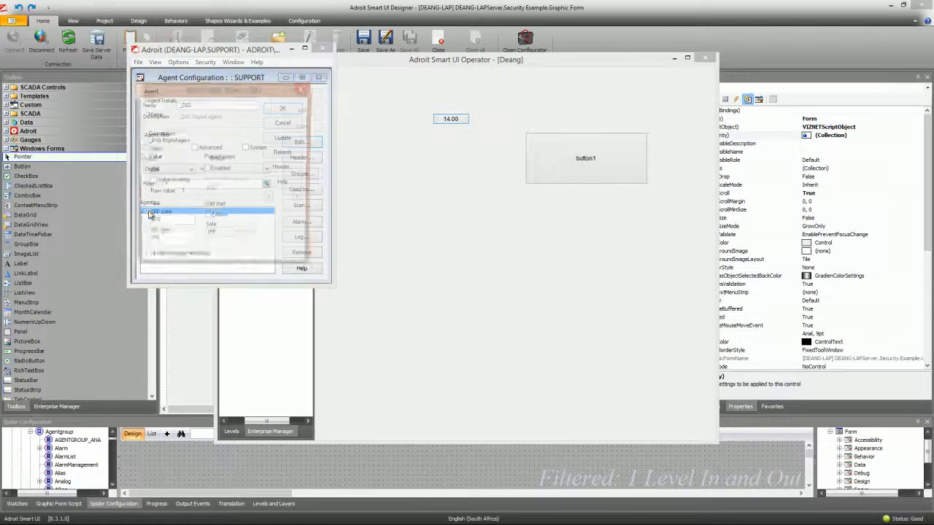
left_click(192, 171)
left_click(170, 179)
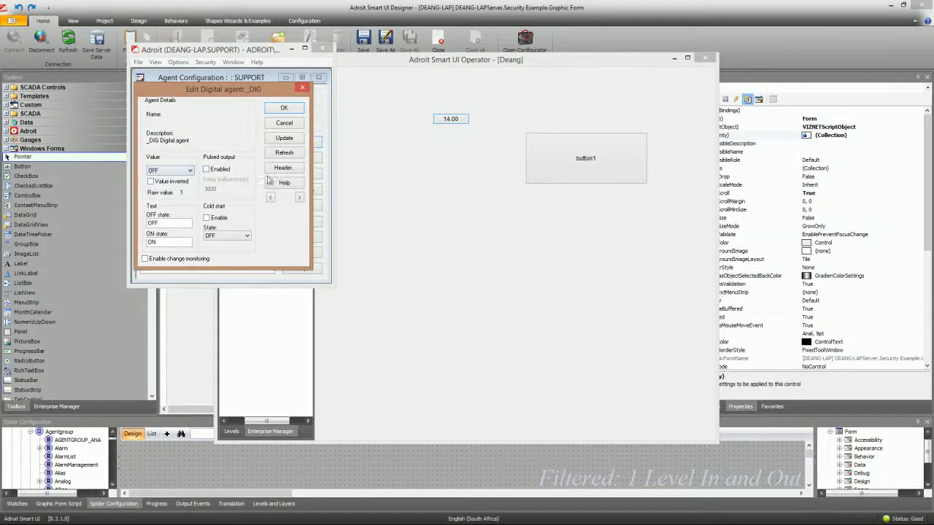
left_click(284, 138)
left_click(212, 49)
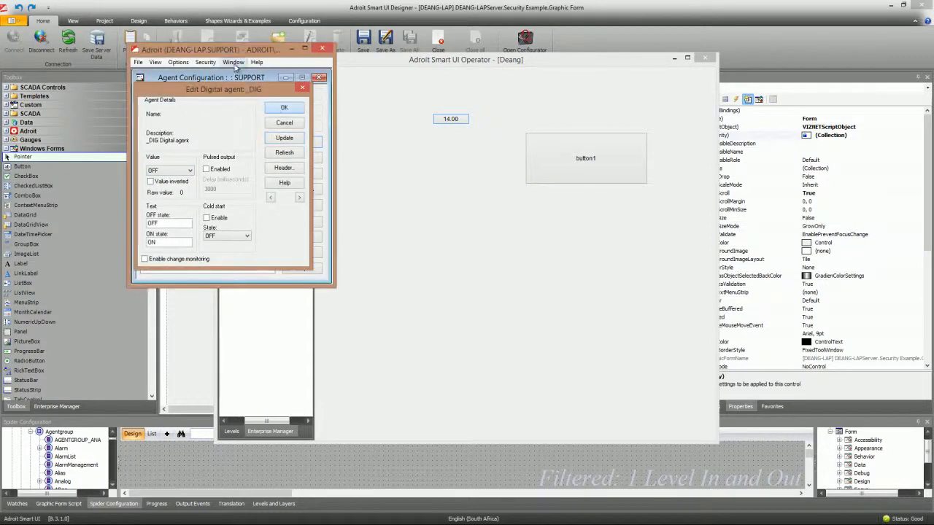
key("Escape")
- Confirm button1 switched _DIG to ON, then bring up the Operator login dialog with Ctrl+L
left_click_drag(234, 50, 160, 42)
left_click(448, 64)
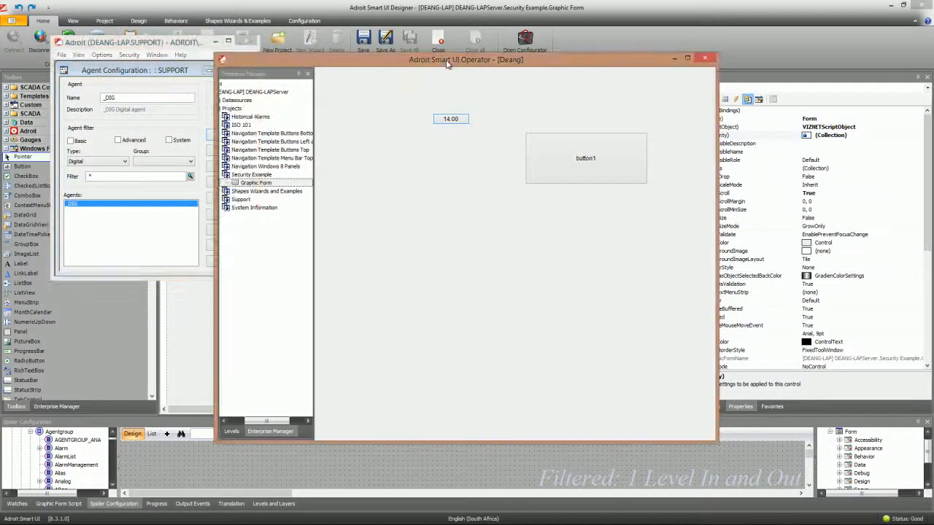
left_click_drag(448, 64, 542, 48)
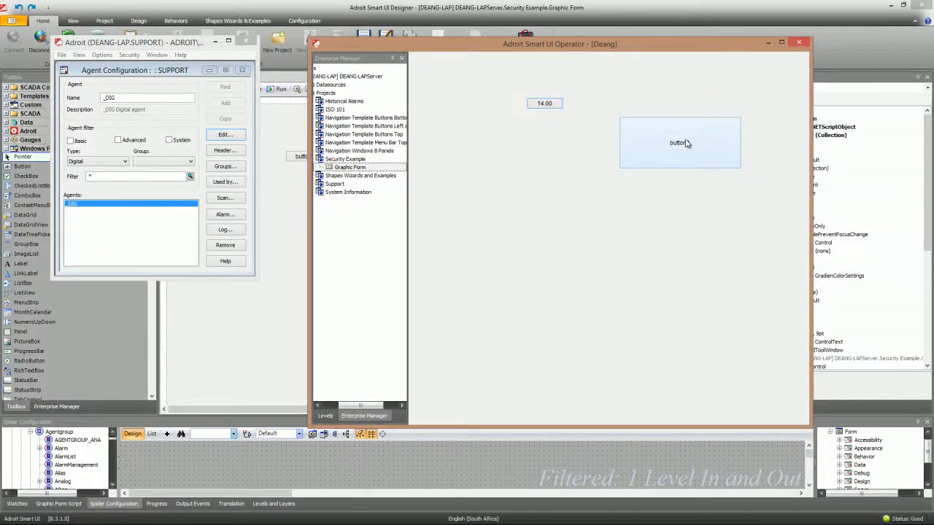
double_click(95, 206)
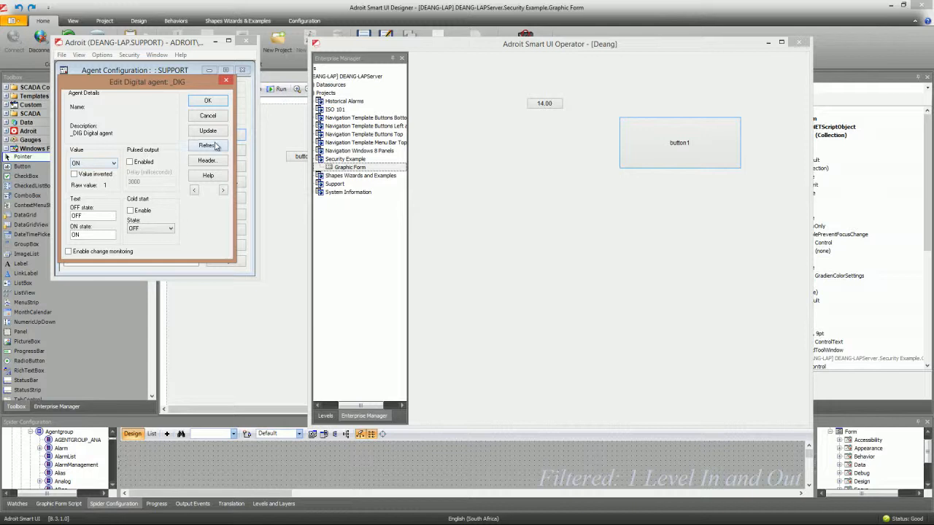
left_click(559, 217)
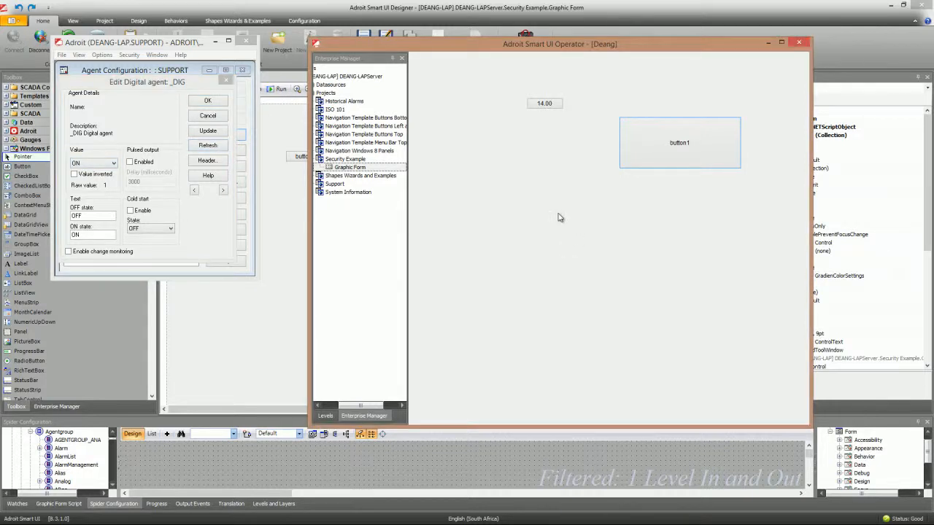
key("ctrl+l")
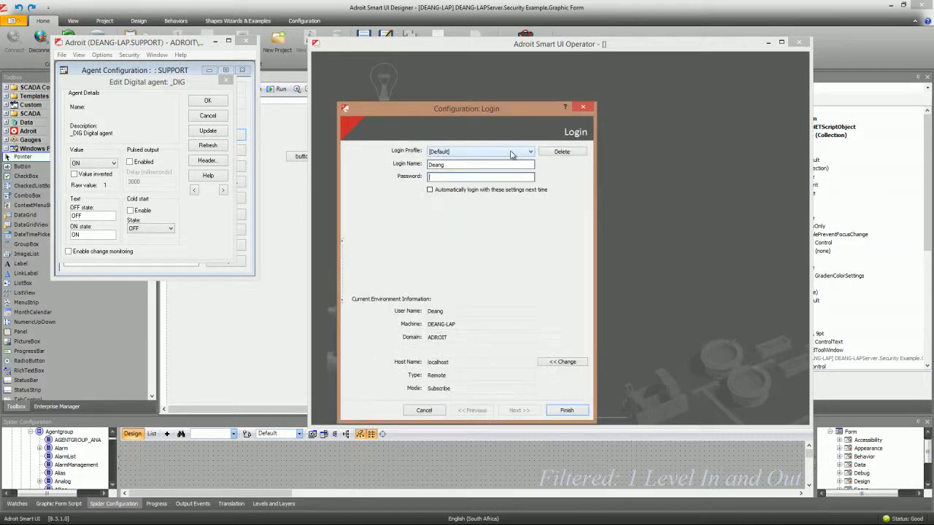
- Log in with the [Default] profile using the operator account to check button1 is disabled
left_click(513, 153)
left_click(450, 180)
left_click_drag(446, 165, 428, 167)
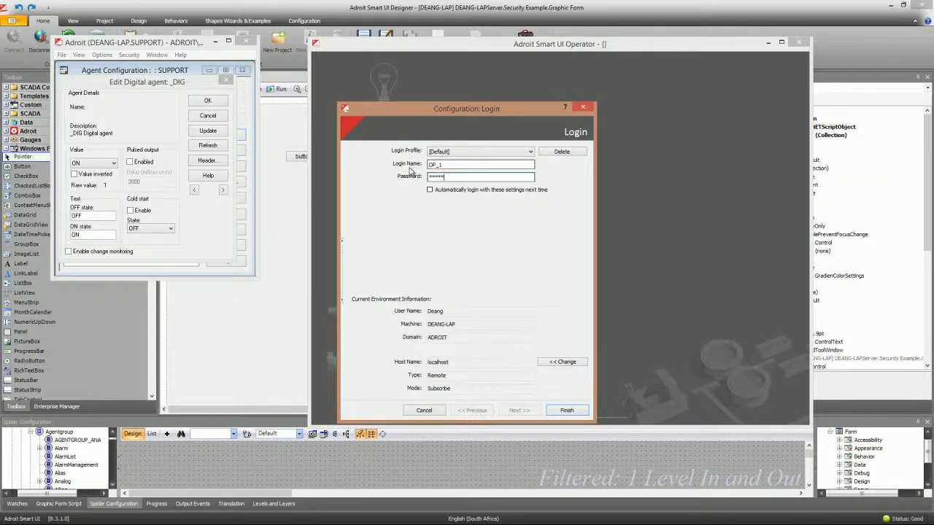
left_click(562, 411)
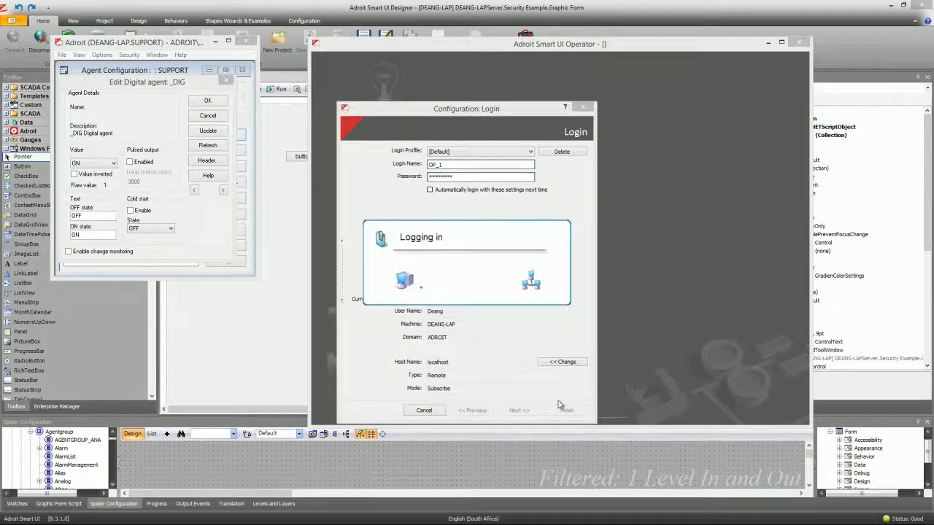
left_click_drag(0, 29, 575, 40)
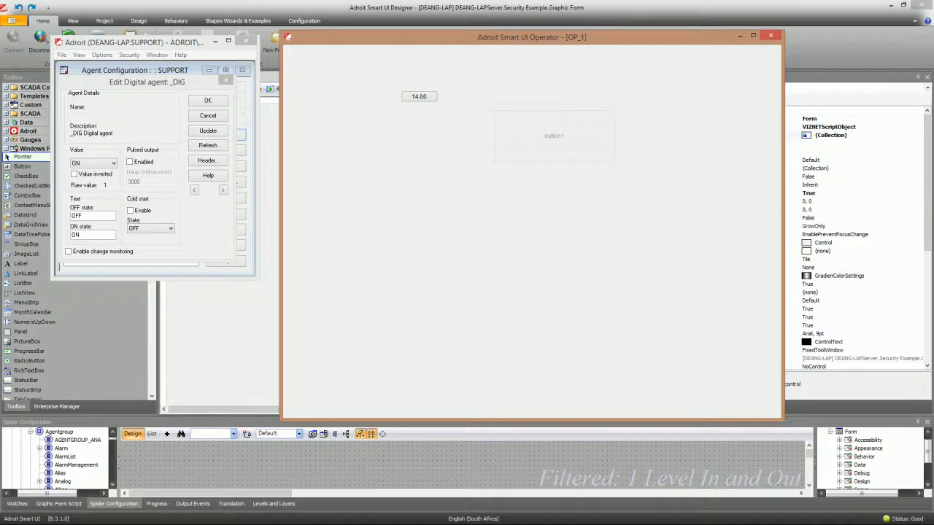
- Close the Operator window, the Edit Digital agent dialog and Agent Configuration
left_click(740, 37)
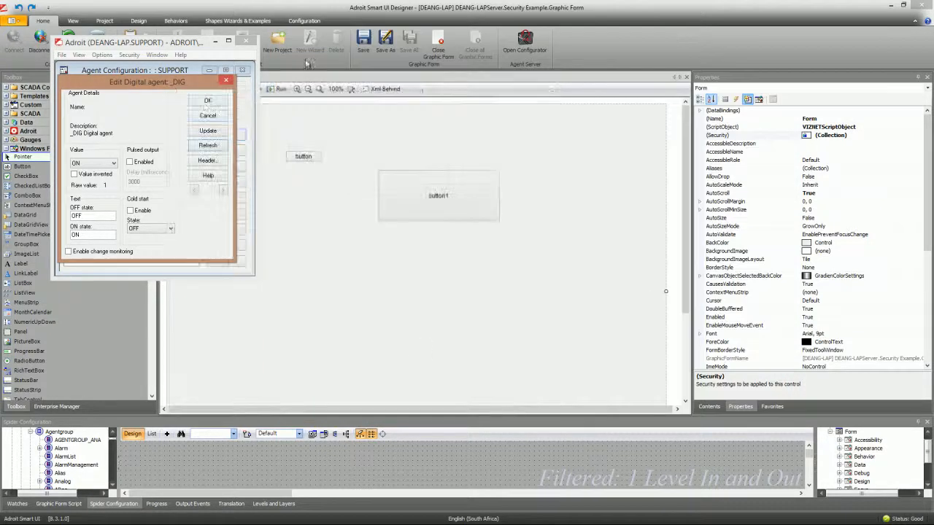
left_click(204, 102)
left_click(246, 41)
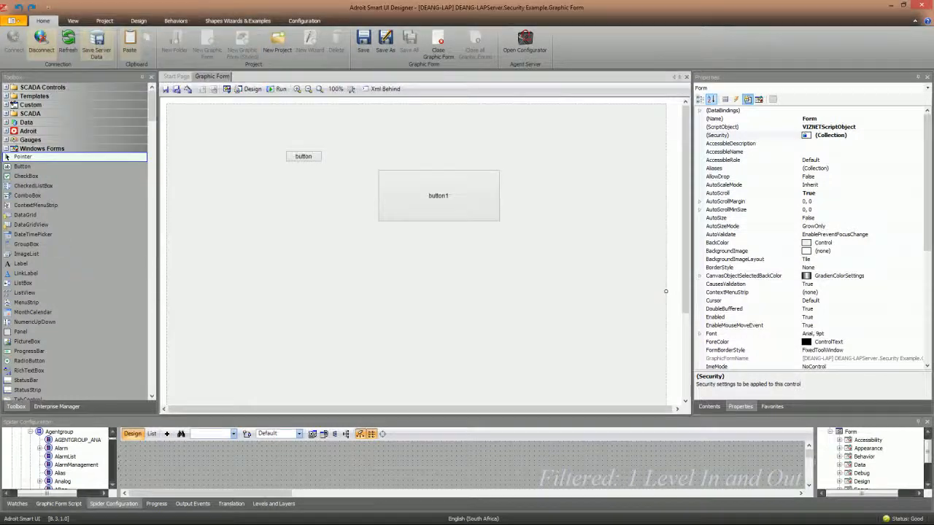